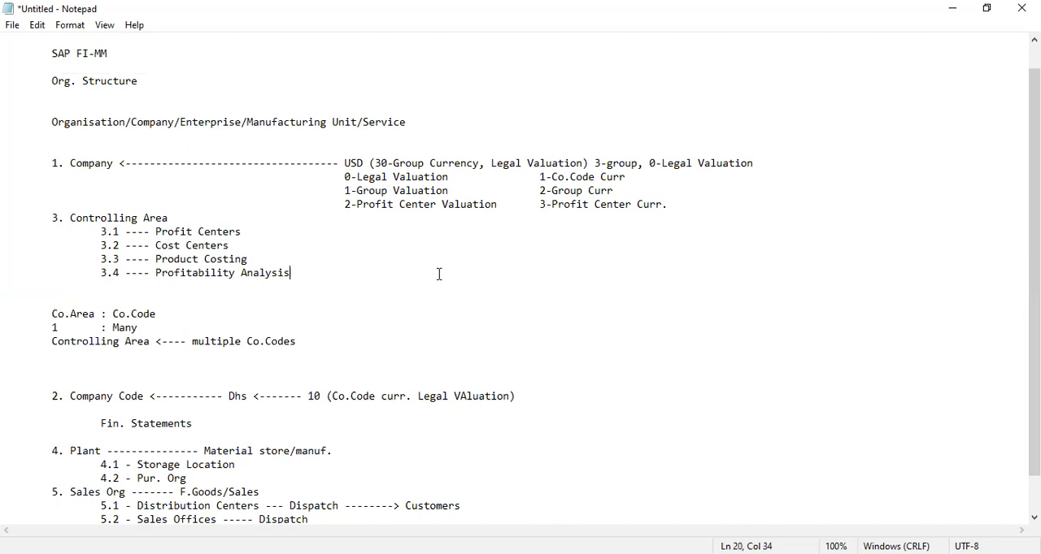
- Add an indented line reading "Co.Code <---- EUR" directly beneath the Company Code entry with the Dhs currency
key(Down)
key(Down)
key(Down)
key(Down)
key(Down)
key(Down)
key(Left)
key(Down)
key(Down)
key(Down)
key(Down)
click(243, 399)
text(s)
click(535, 404)
key(Tab)
key(Tab)
key(Tab)
text(Co.Code <---- EUR)
key(shift+Left)
key(shift+Left)
key(shift+Left)
key(shift+Left)
key(shift+Left)
key(shift+Left)
key(shift+Left)
key(shift+Left)
key(shift+Left)
key(shift+Left)
key(shift+Left)
key(shift+Left)
key(shift+Left)
key(shift+Left)
key(shift+Left)
key(shift+Left)
key(shift+Left)
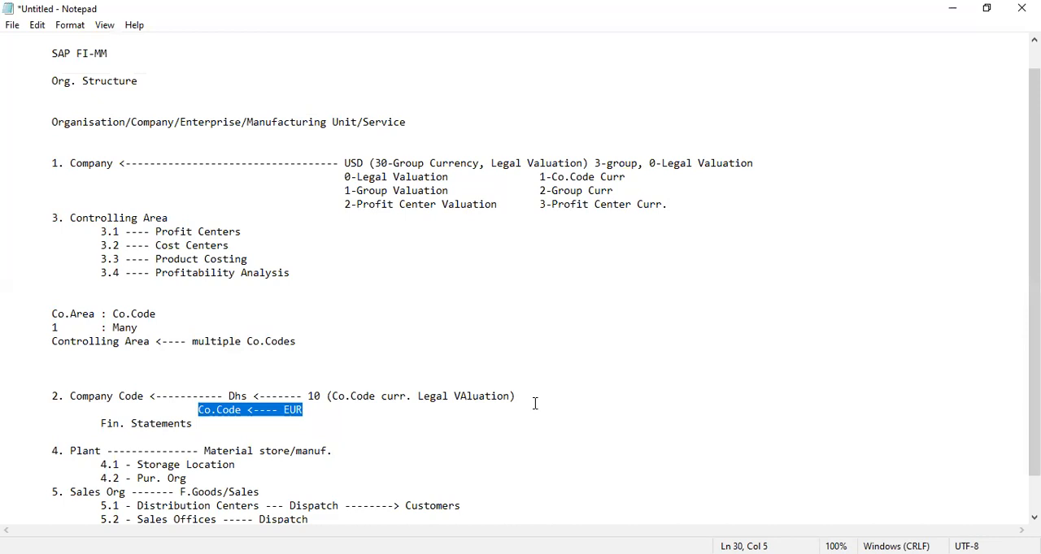
- Add the line "Cond.1 - FYV - July/Jun, Cal.Yr - Jan/Dec, Apr/Mar" below the Controlling Area and multiple Co.Codes line
click(160, 358)
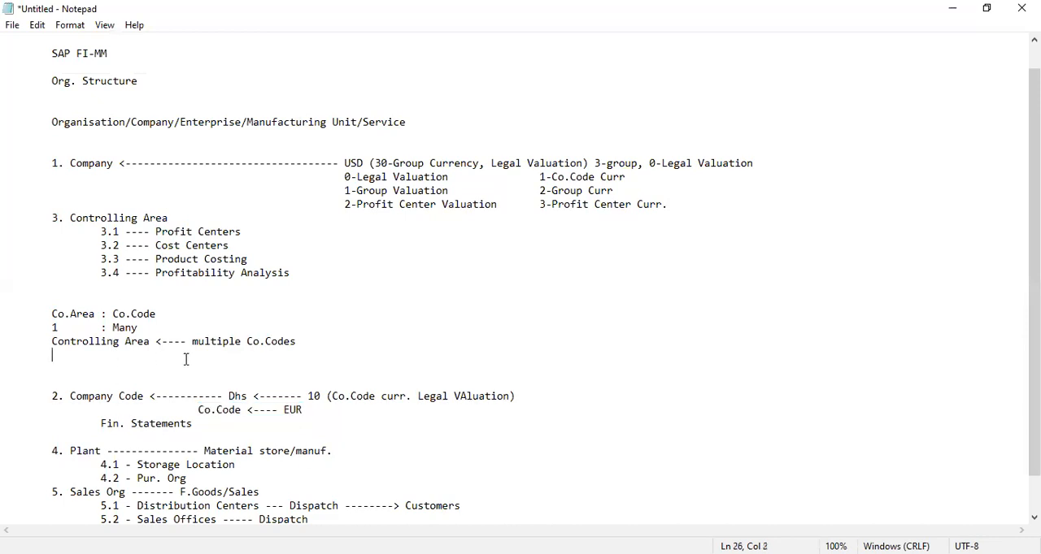
text(Cond.1 - FYV - July/Jun, Cal.Yr - Jan/Dec, )
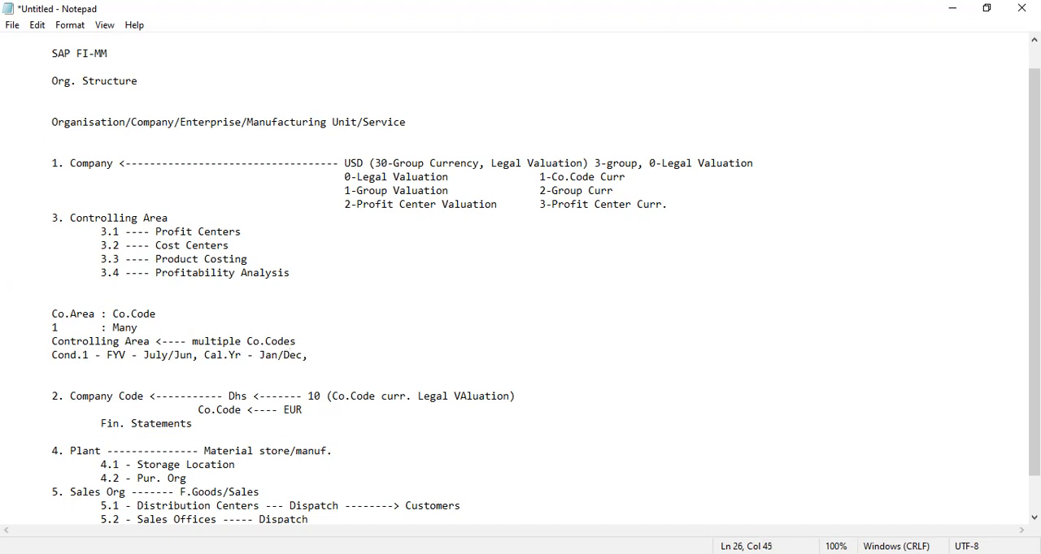
text(Apr/Mar)
- Add the line "COA - Group of Accounts - Coll. Accts" below the Cond.1 line
key(Return)
text(Ch)
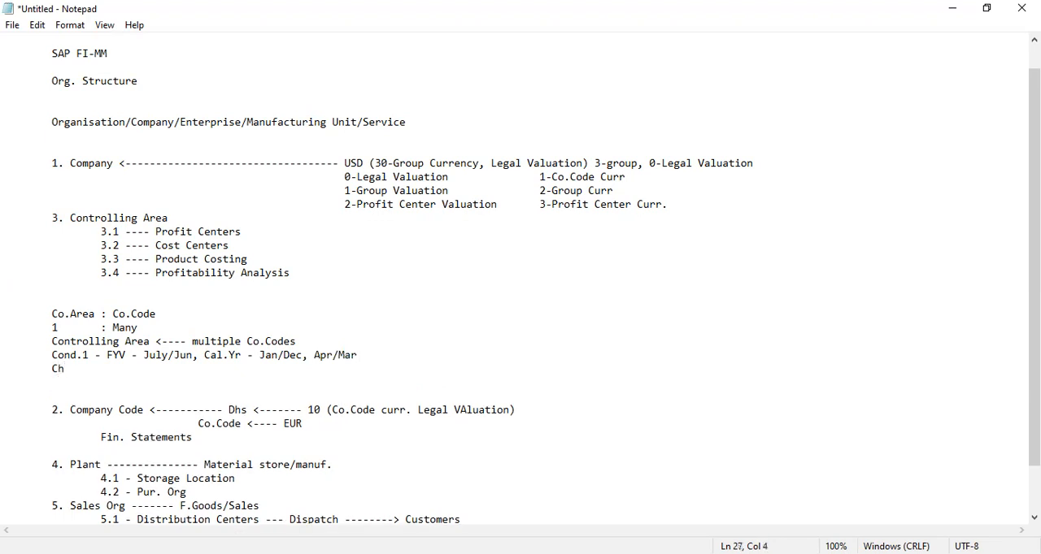
text(OA - Group of Accounts)
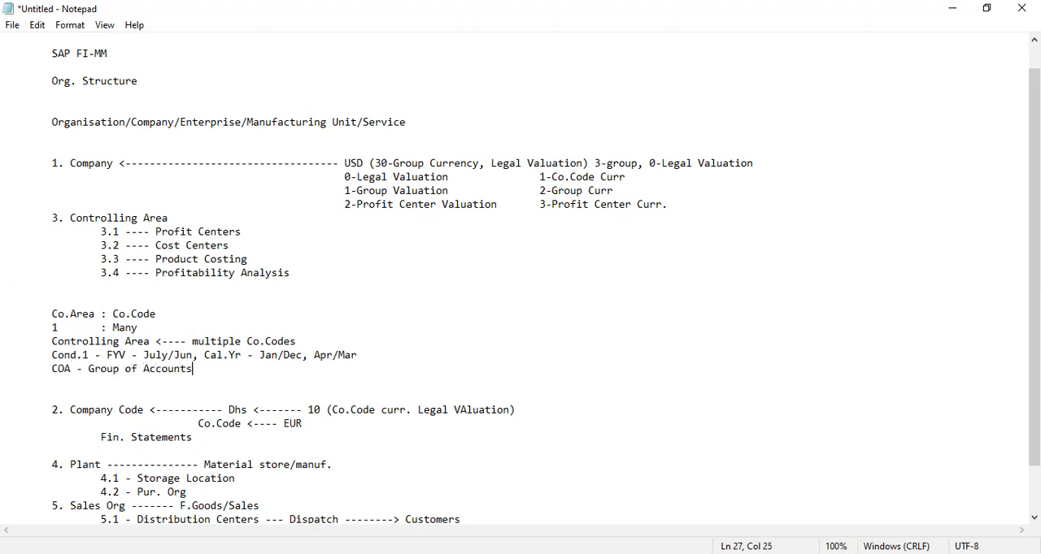
text( - Coll. Accts)
key(Return)
key(BackSpace)
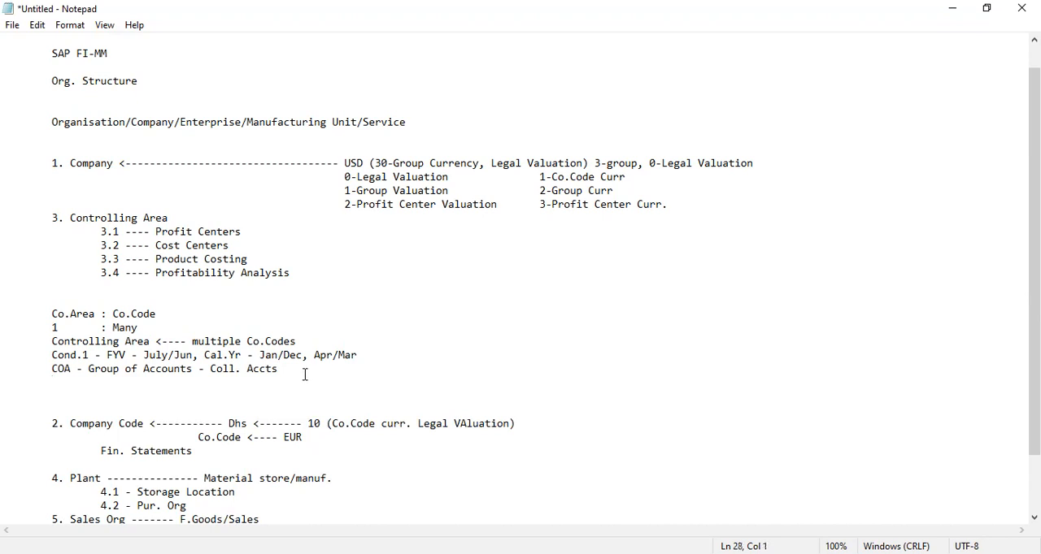
- Append "---- JJ" to the Cond.1 line and highlight the company code entries it relates to
click(409, 356)
text(---- JJ)
key(Down)
key(Down)
key(Down)
key(Down)
key(Down)
drag(248, 423, 229, 424)
drag(335, 440, 205, 433)
click(202, 438)
drag(328, 436, 193, 439)
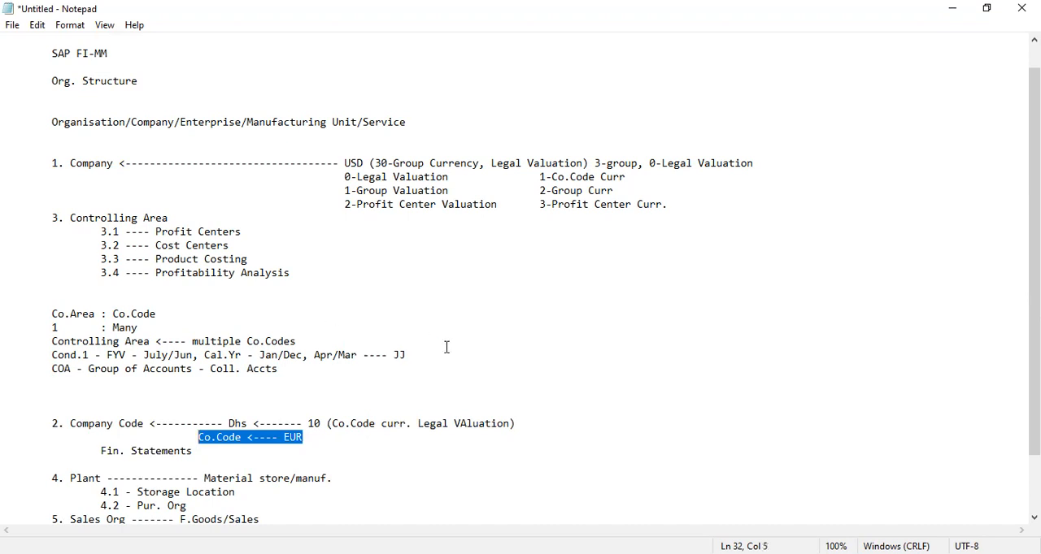
drag(407, 351, 387, 355)
click(405, 355)
- Append "---- 1NUP" to the COA line and highlight the controlling area conditions
click(336, 374)
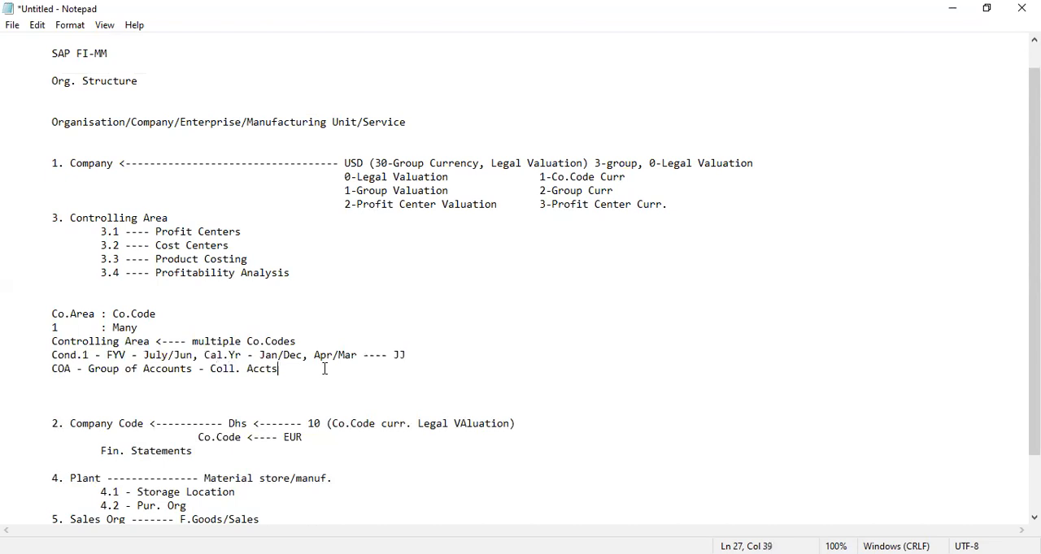
text(---- PU)
text(1N)
key(BackSpace)
key(BackSpace)
key(BackSpace)
key(BackSpace)
text(1NUP)
drag(349, 367, 191, 342)
click(355, 370)
click(414, 355)
drag(53, 341, 181, 351)
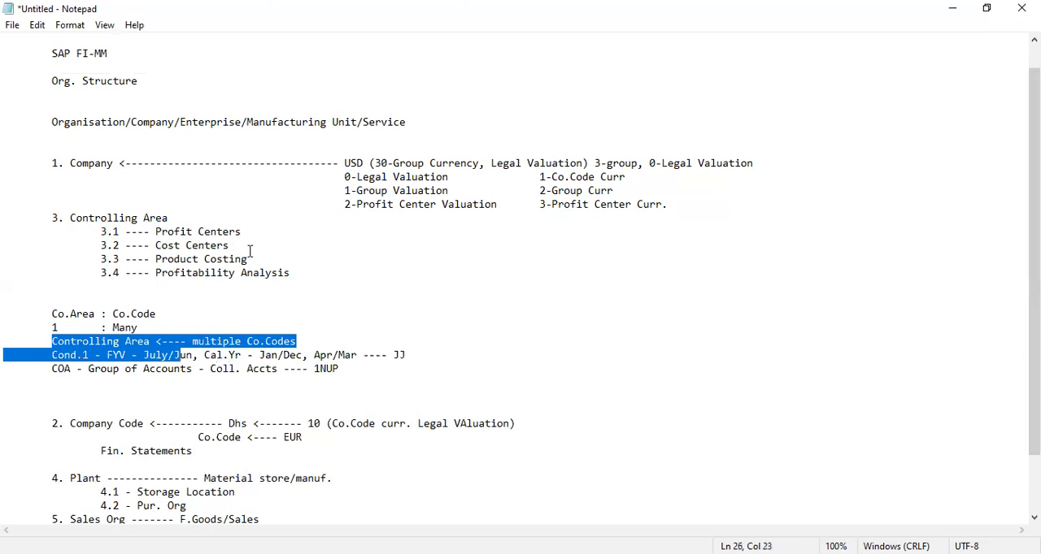
- Switch to SAP Easy Access and enter the transaction code SPRO
click(964, 8)
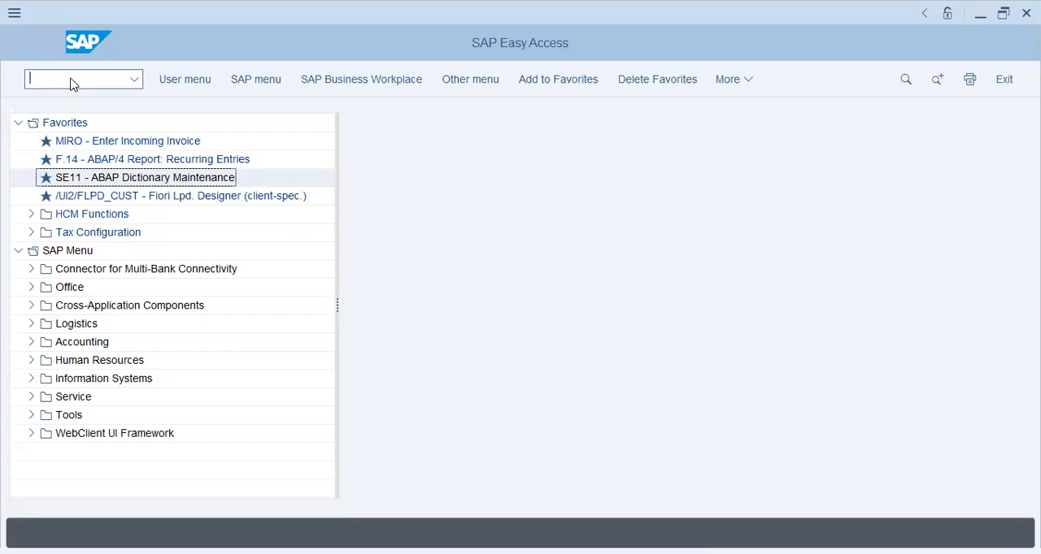
key(alt+Tab)
click(350, 485)
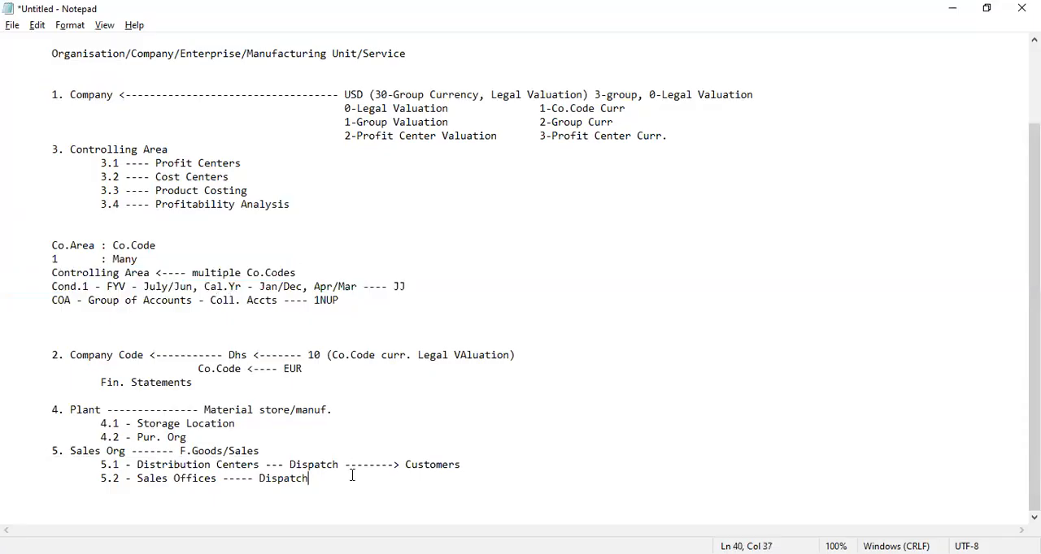
key(alt+Tab)
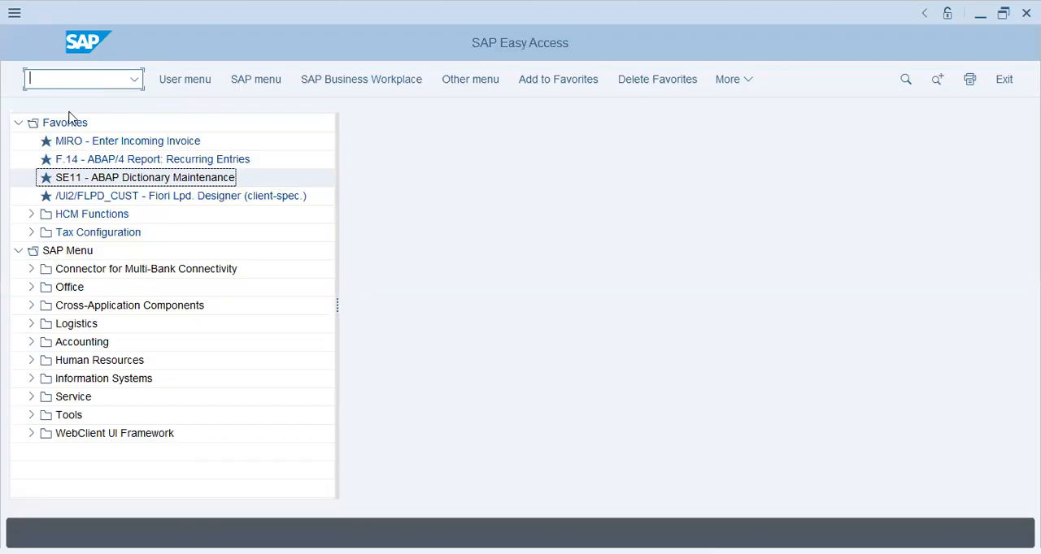
text(SPRO)
key(Return)
- Open FS00 - Centrally under Accounting > Financial Accounting > General Ledger > Master Records > G/L Accounts > Individual Processing
click(32, 342)
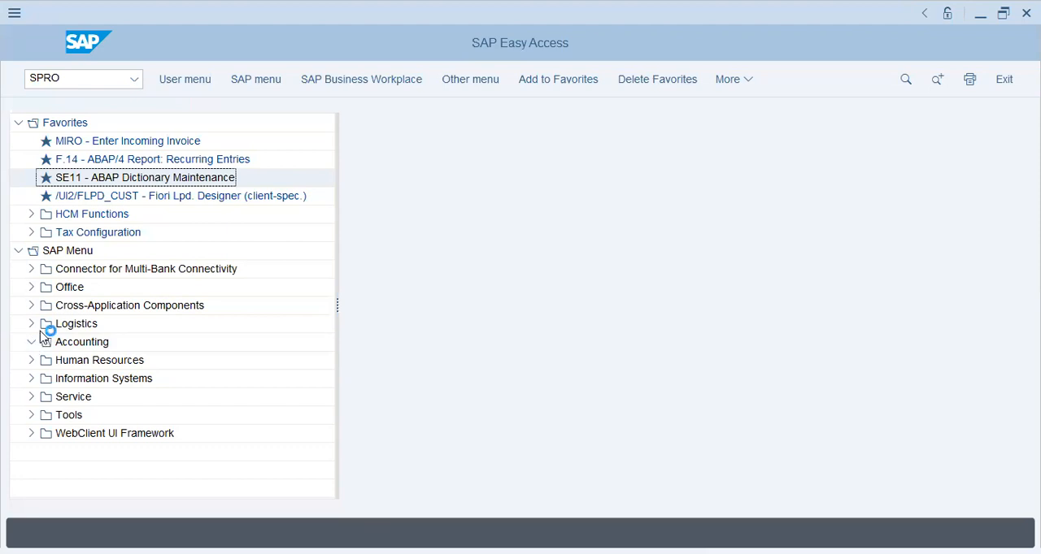
click(44, 360)
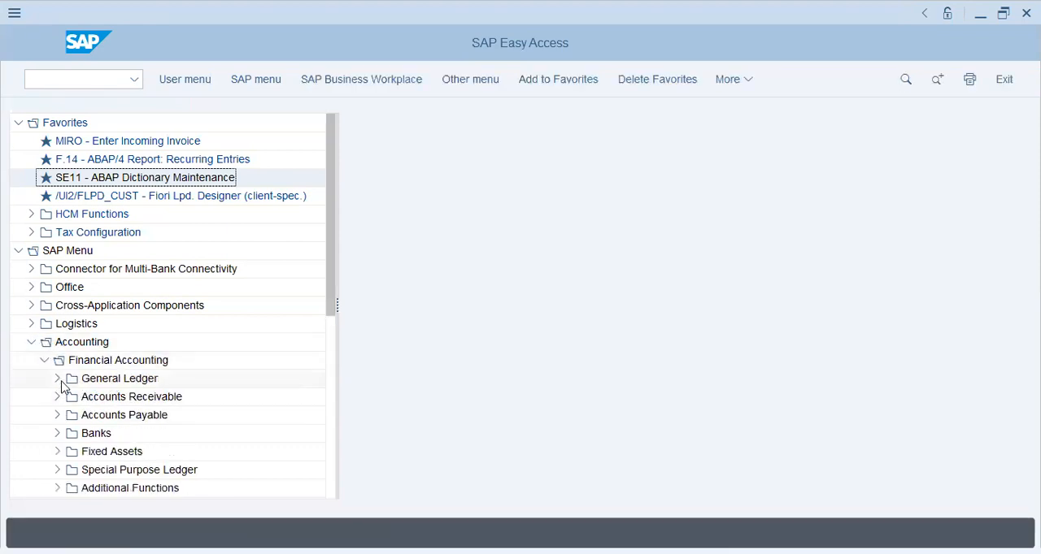
click(57, 379)
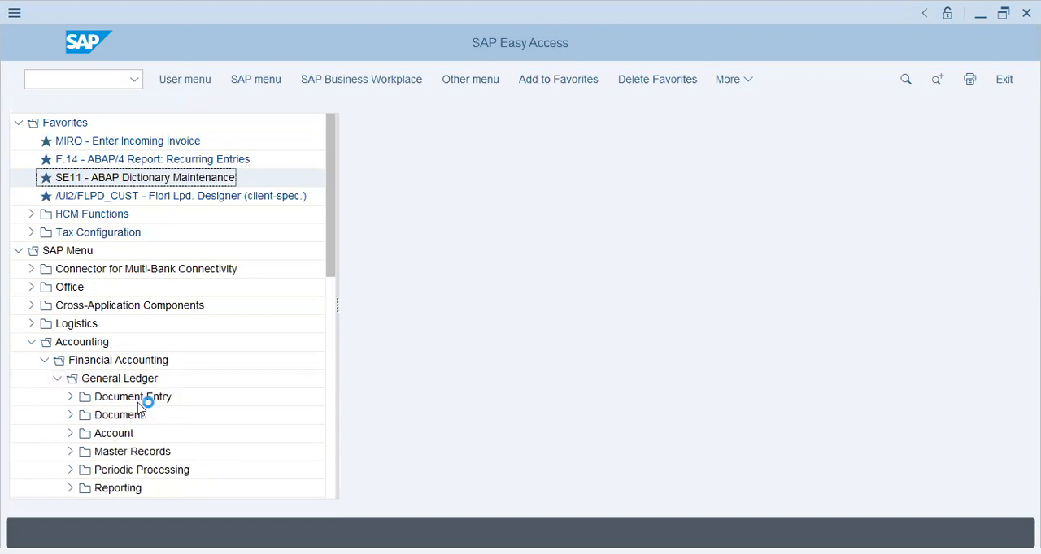
click(78, 456)
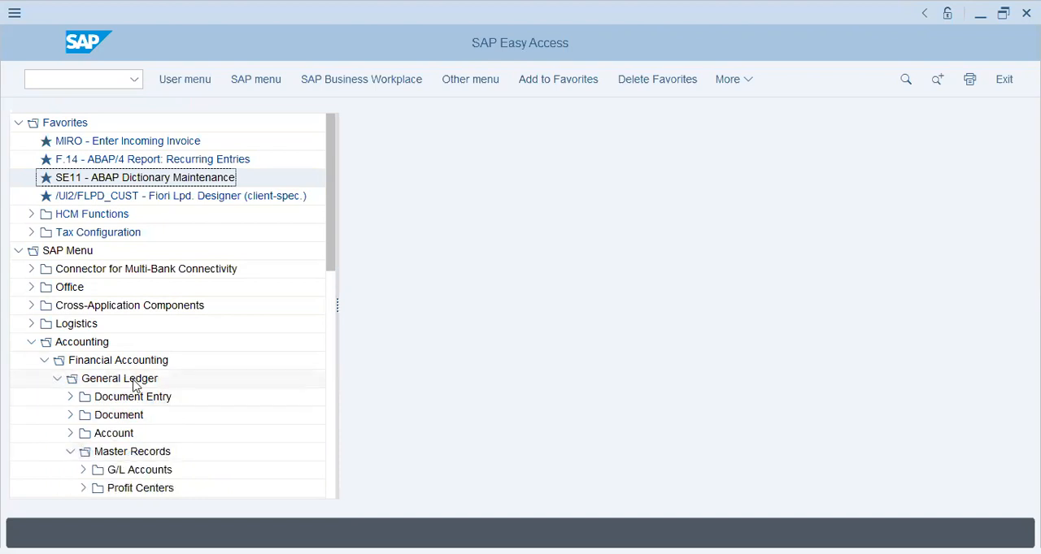
scroll(134, 379, down, 2)
click(86, 381)
click(99, 397)
click(175, 416)
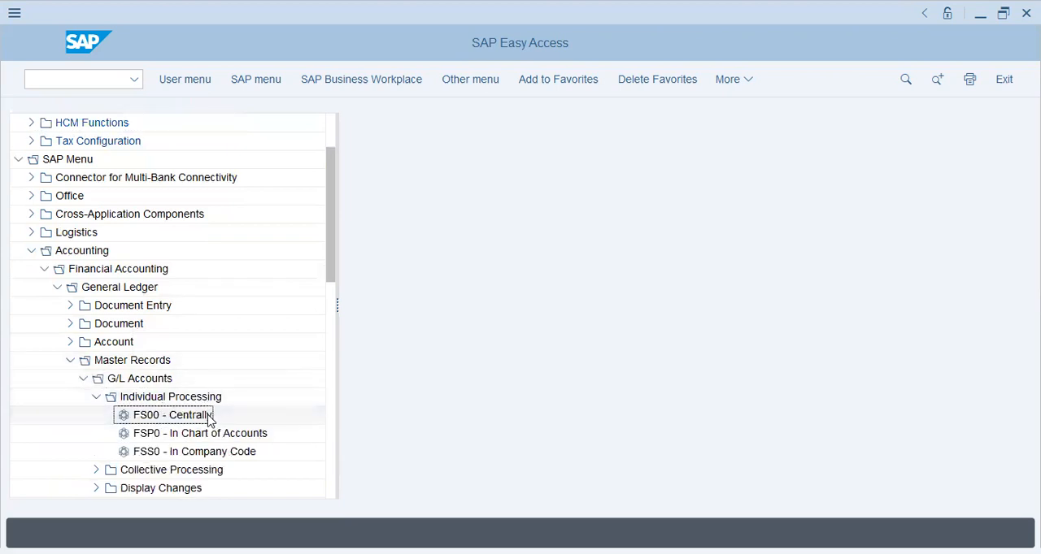
double_click(209, 418)
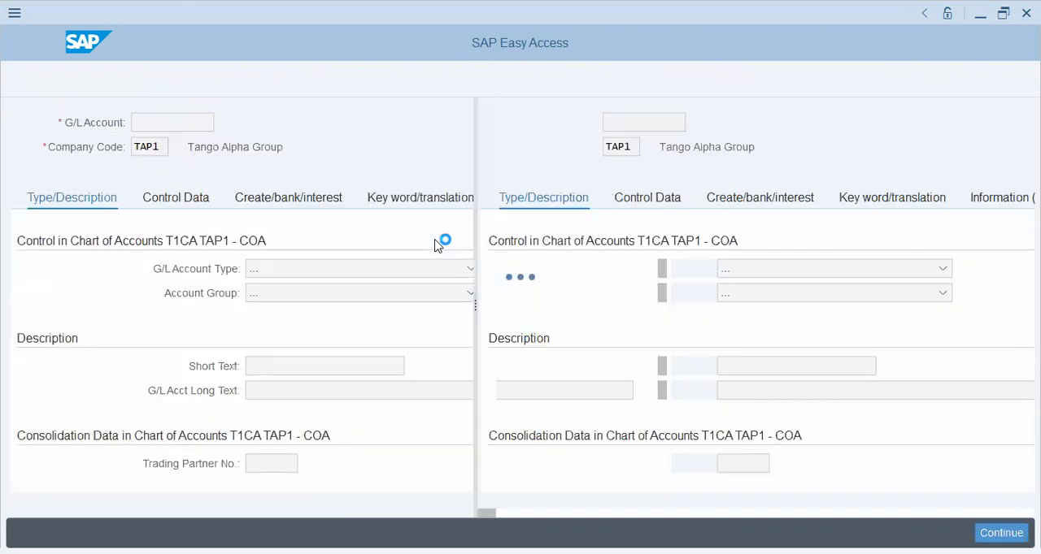
- Examine the company code, the account folders and the available account groups for G/L accounts
click(643, 126)
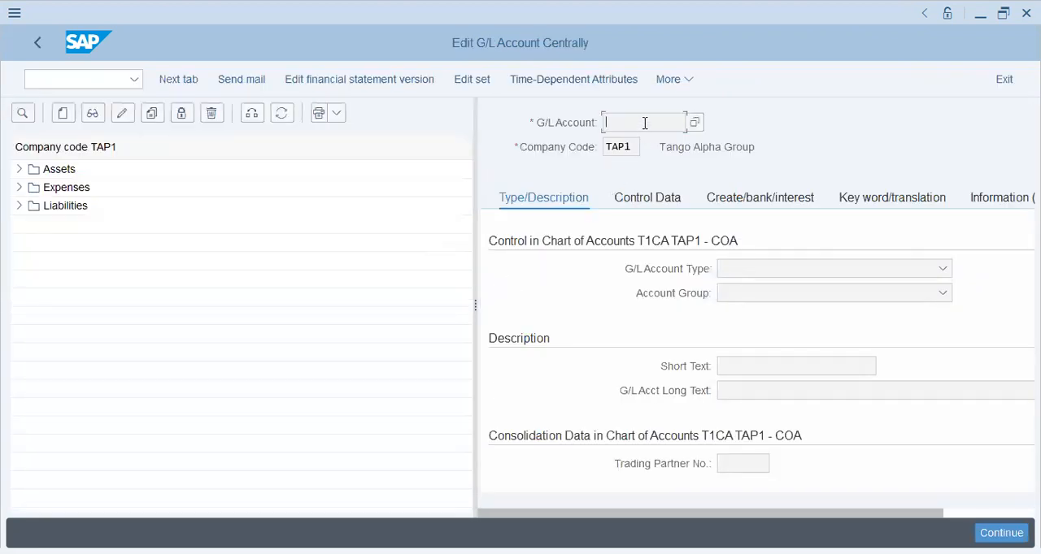
double_click(618, 146)
click(623, 123)
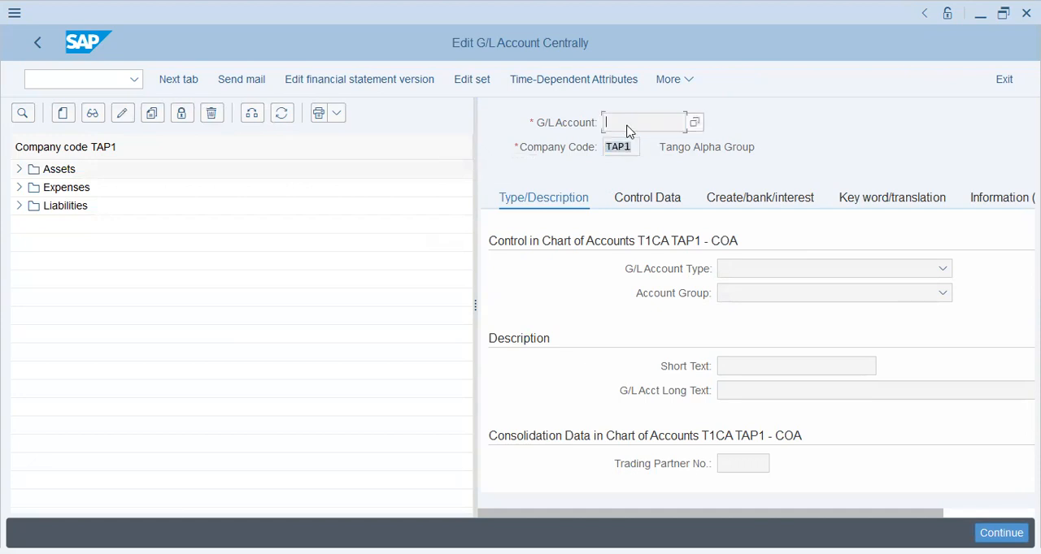
click(58, 169)
click(65, 187)
click(65, 206)
click(747, 297)
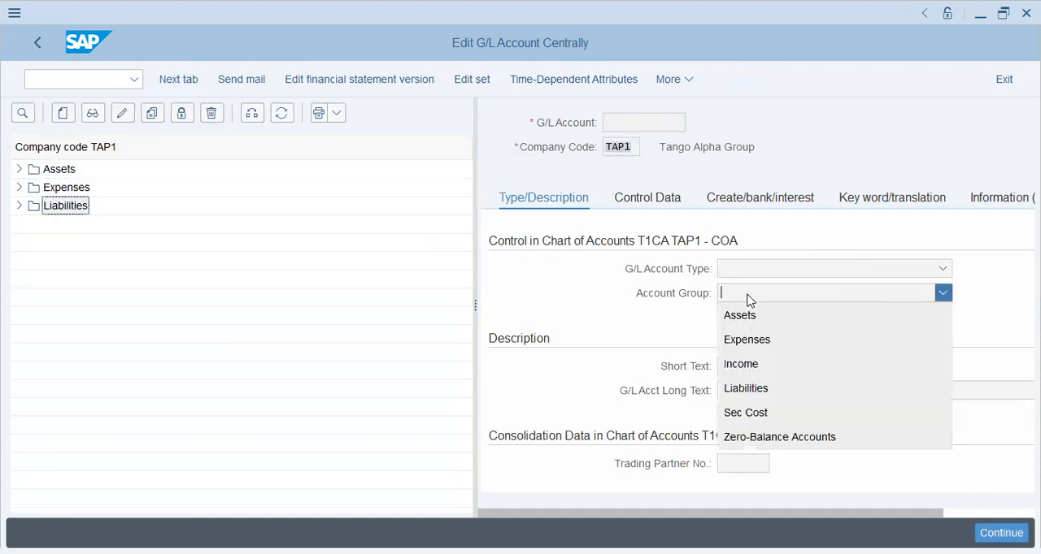
click(560, 327)
- Leave the G/L account editor and run transaction SPRO from SAP Easy Access
click(47, 84)
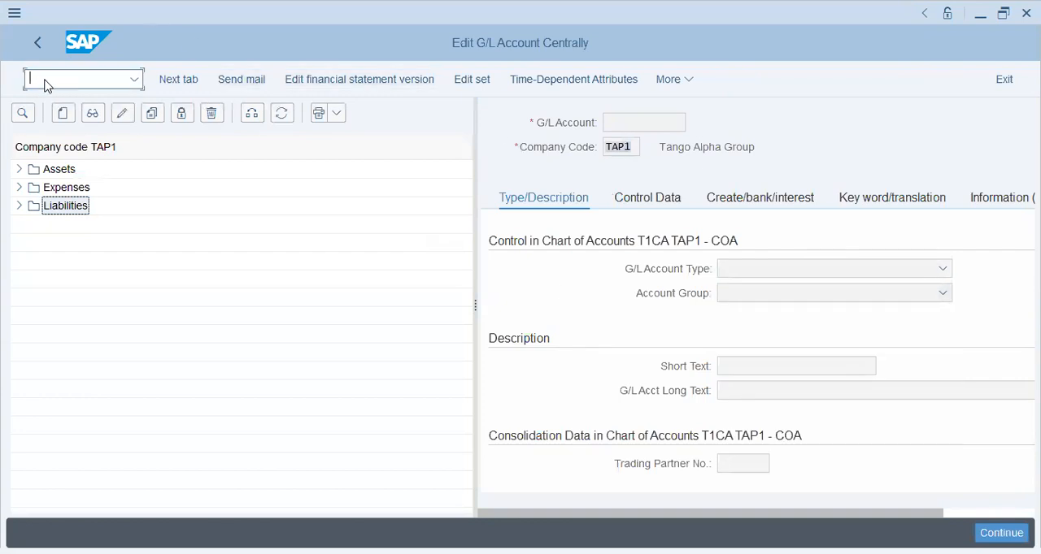
click(43, 49)
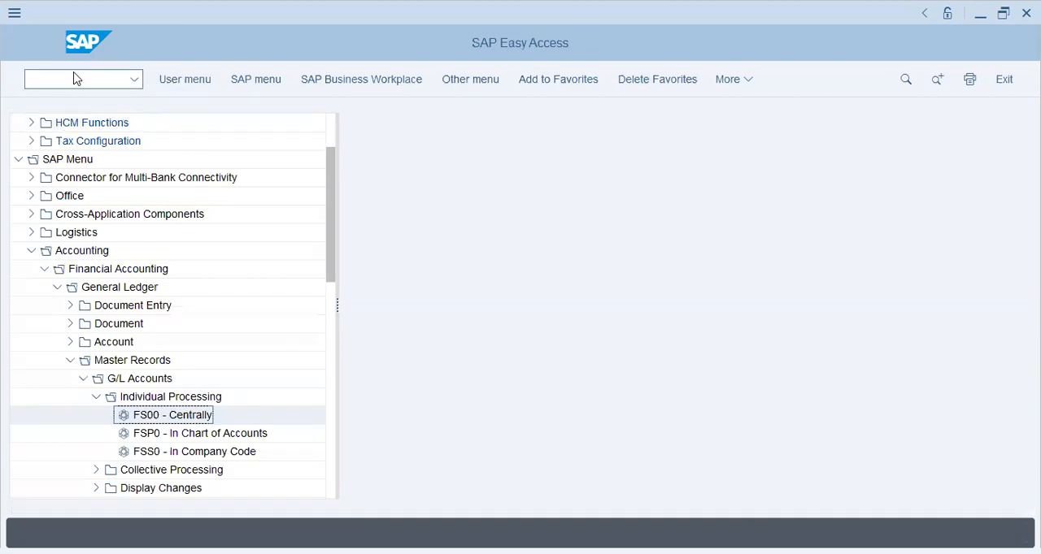
text(spro)
key(Return)
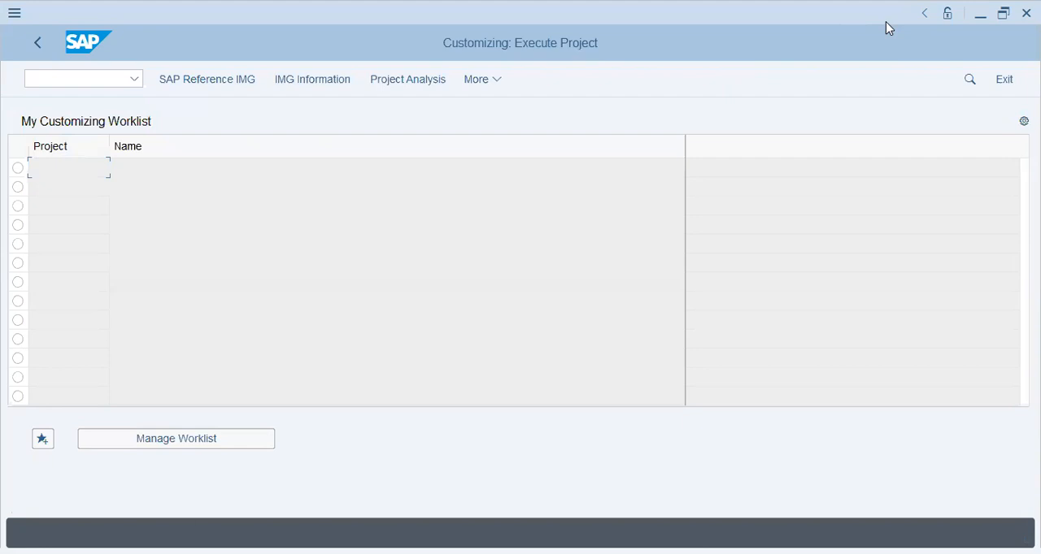
- Set the system status display to show the current transaction code
click(924, 13)
click(910, 90)
click(897, 22)
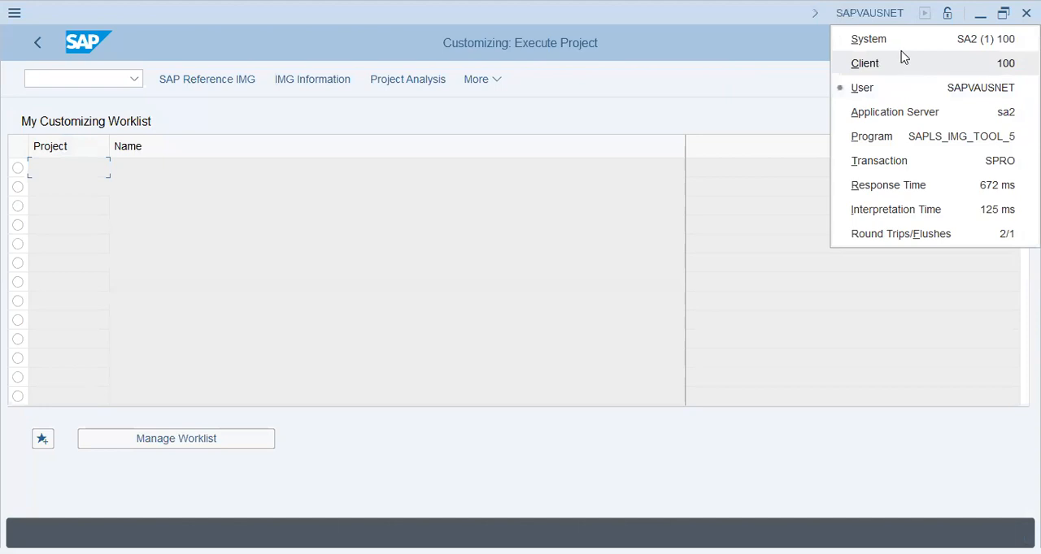
click(897, 165)
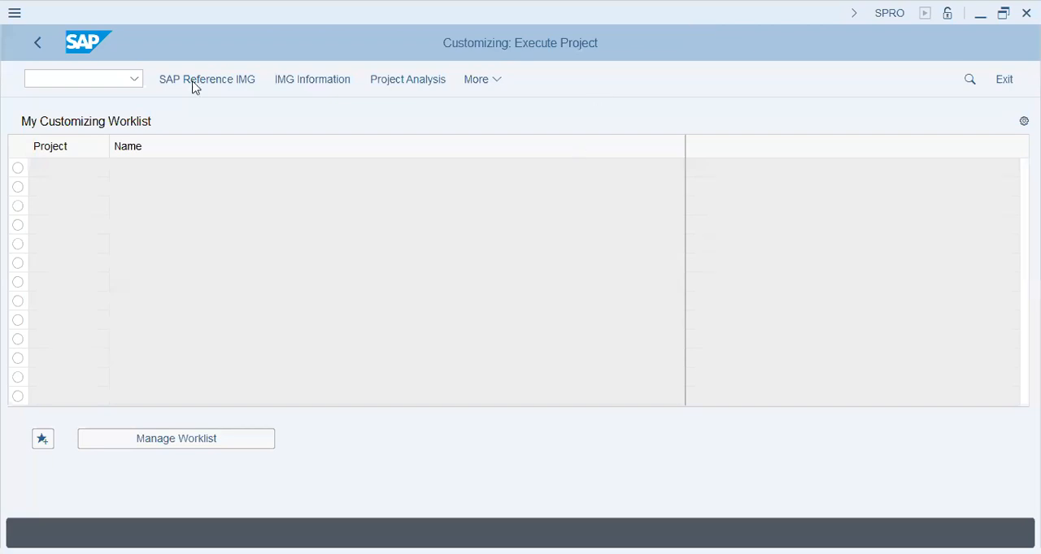
click(898, 24)
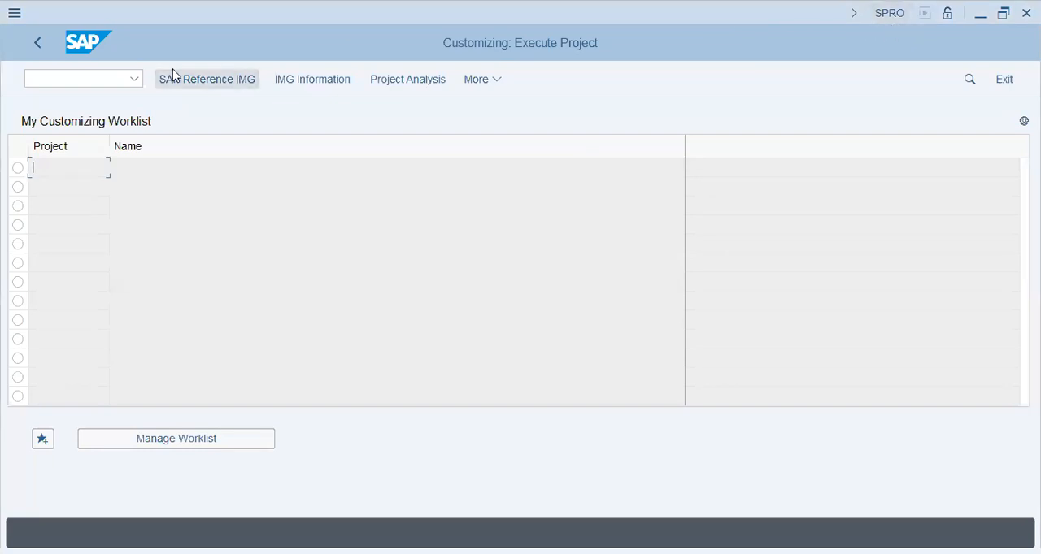
- Open the SAP Reference IMG and select the Enterprise Structure node
click(237, 86)
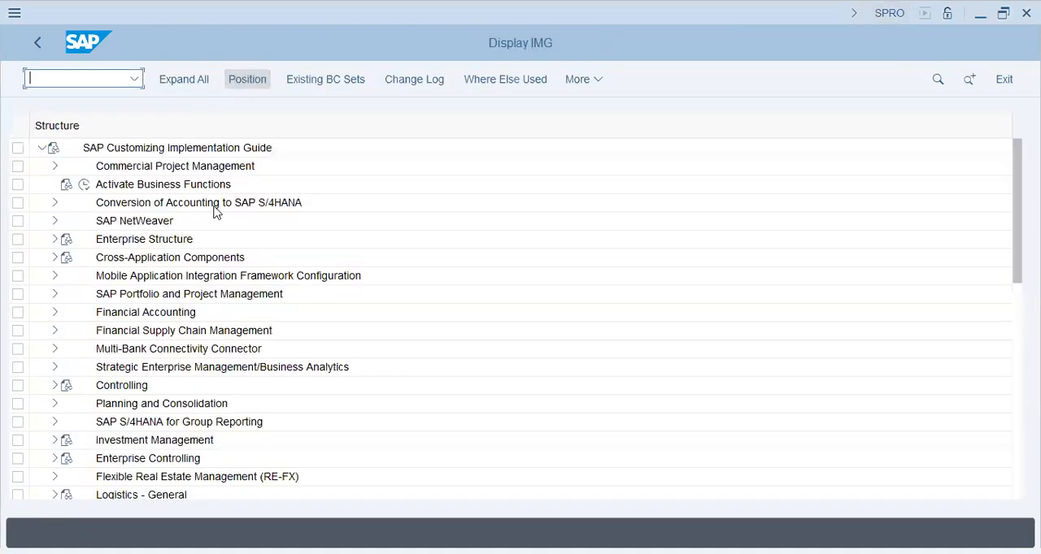
scroll(221, 285, down, 1)
scroll(203, 260, up, 1)
click(155, 243)
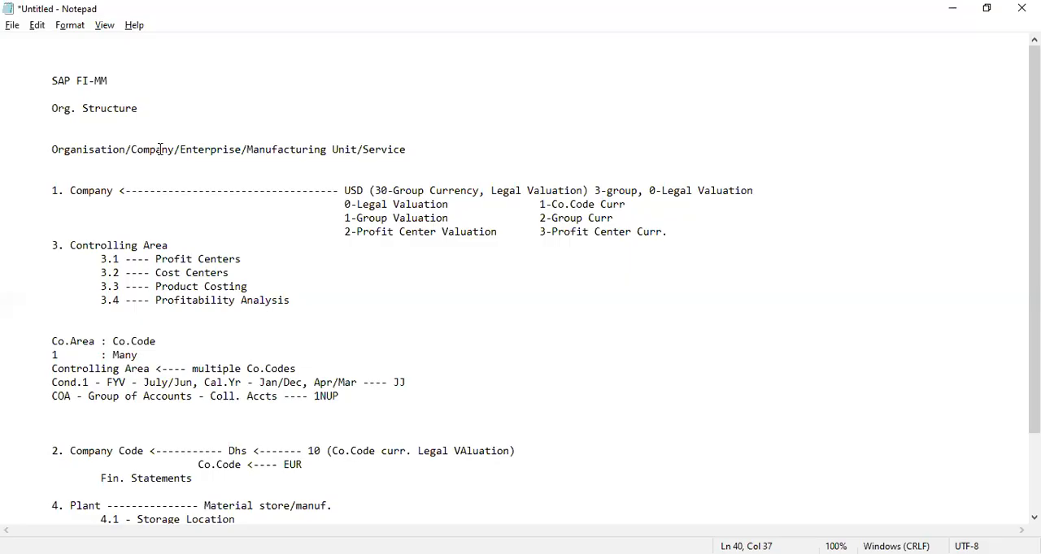
- Switch to Notepad and highlight the Organisation/Company/Enterprise/Manufacturing Unit/Service line
key(alt+Tab)
drag(131, 149, 423, 147)
click(424, 147)
- Switch back to SAP, expand Enterprise Structure and select its Definition node
key(alt+Tab)
click(53, 242)
click(123, 278)
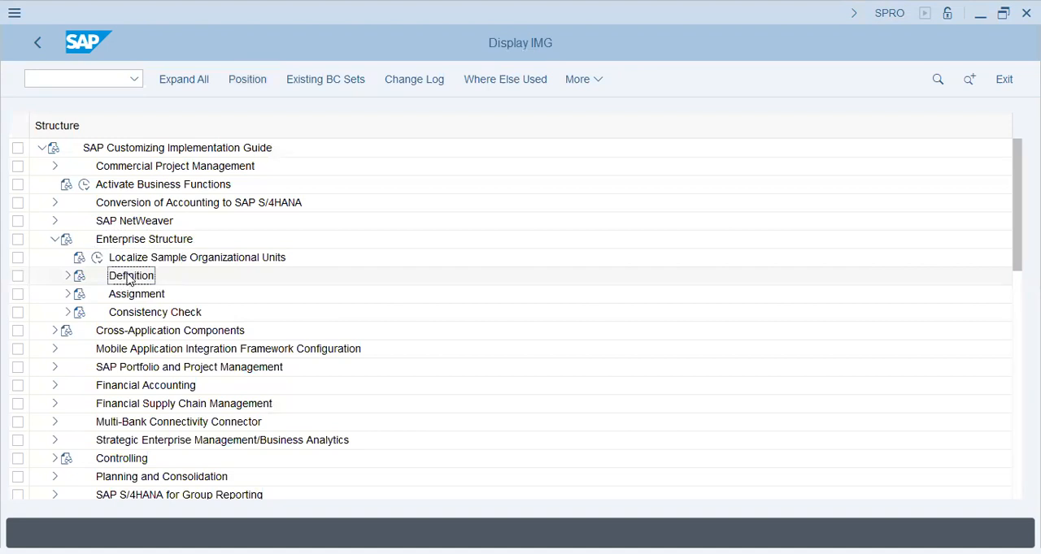
- Switch to Notepad and highlight the Company entry with its USD currency
key(alt+Tab)
drag(71, 191, 395, 193)
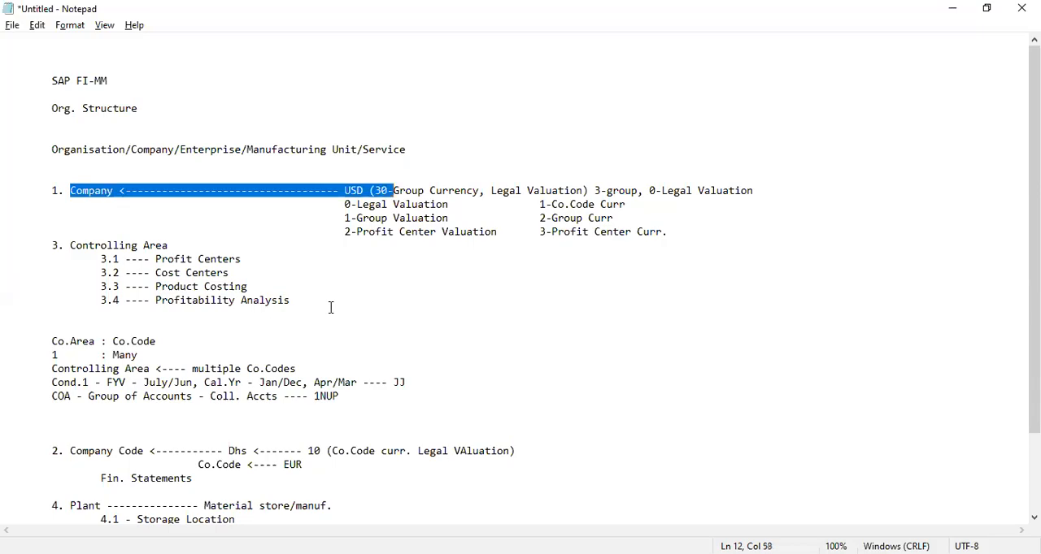
- In SAP, open Define company under Definition > Financial Accounting and start a new company entry
key(alt+Tab)
click(68, 276)
click(80, 295)
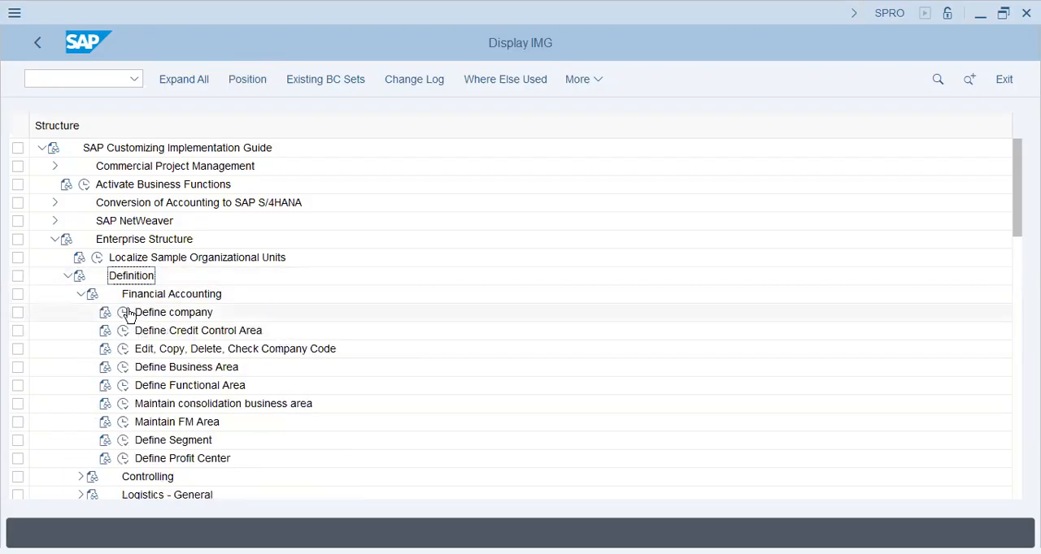
click(123, 312)
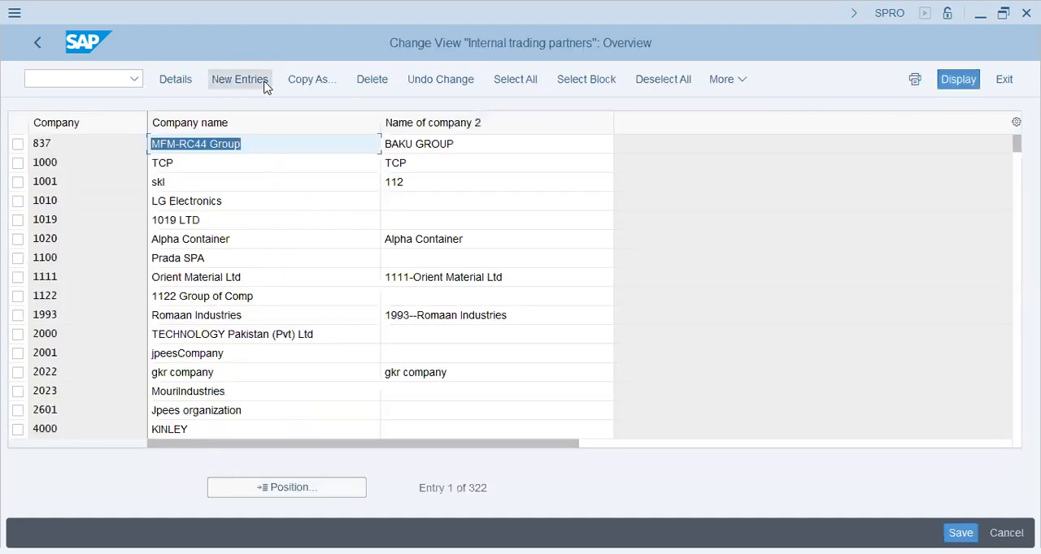
click(265, 84)
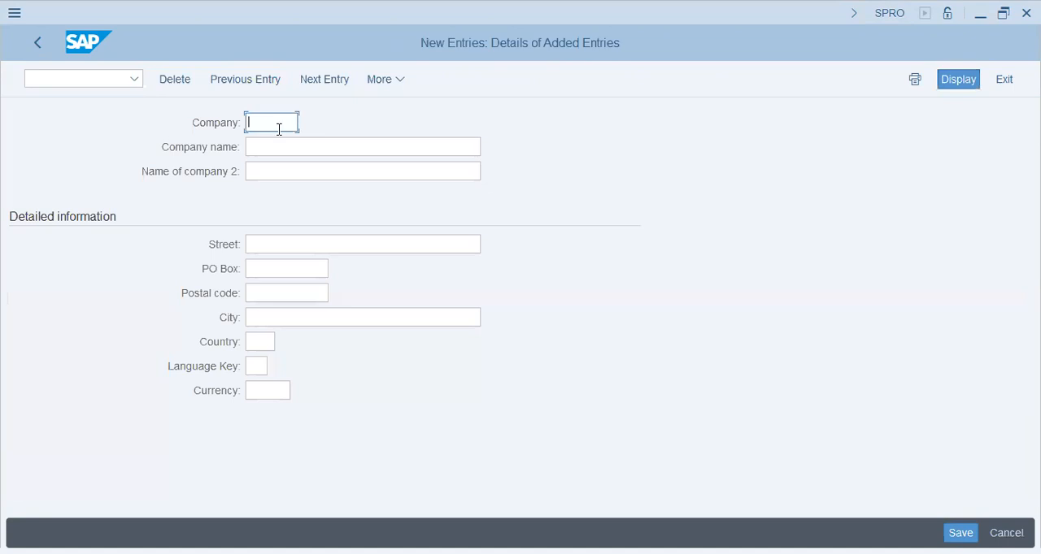
- Enter the new company with ID PUNA and the company name Poona Group of Industries
text(PUNA)
key(Tab)
text(P)
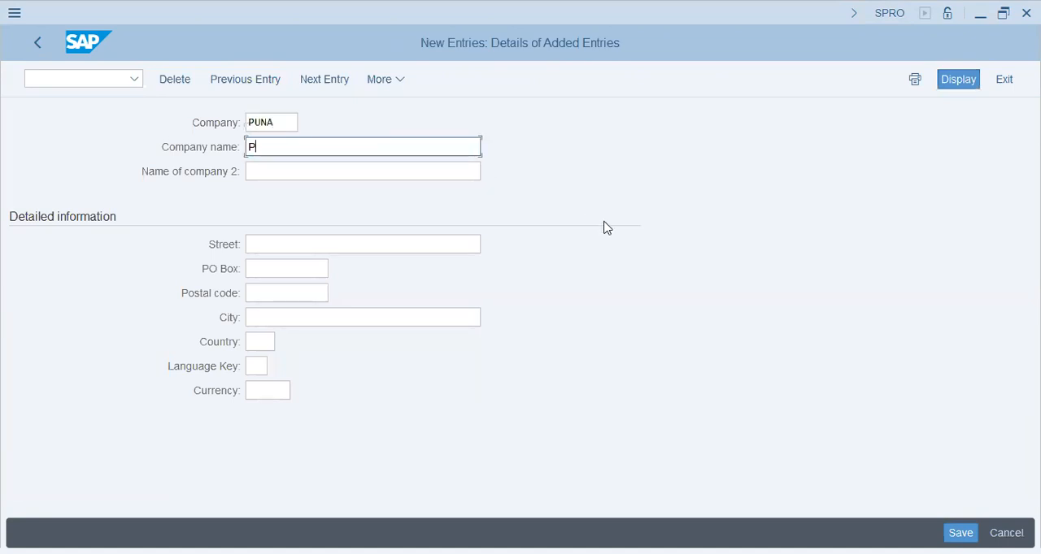
text(oona Group of Industrie)
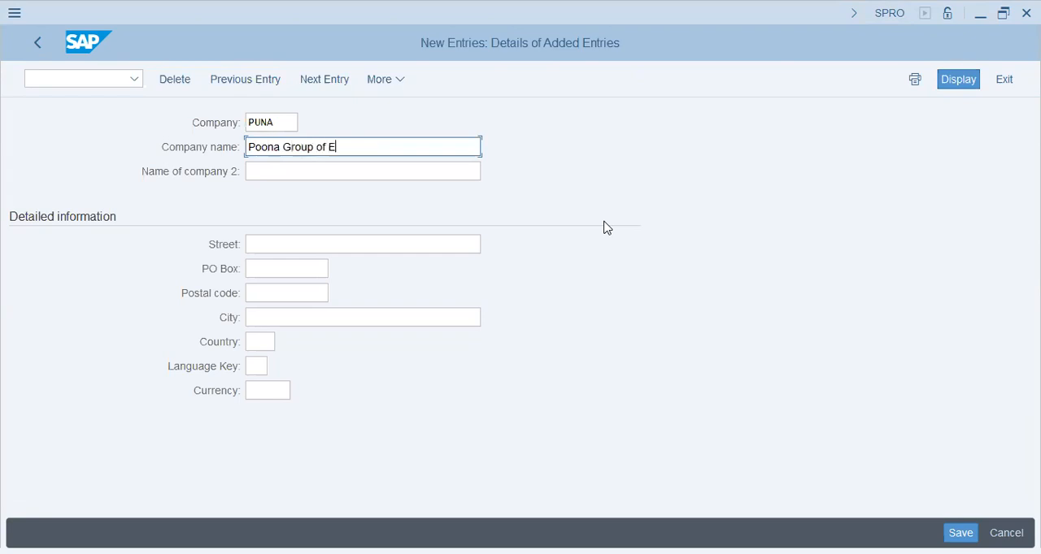
text(s)
key(Tab)
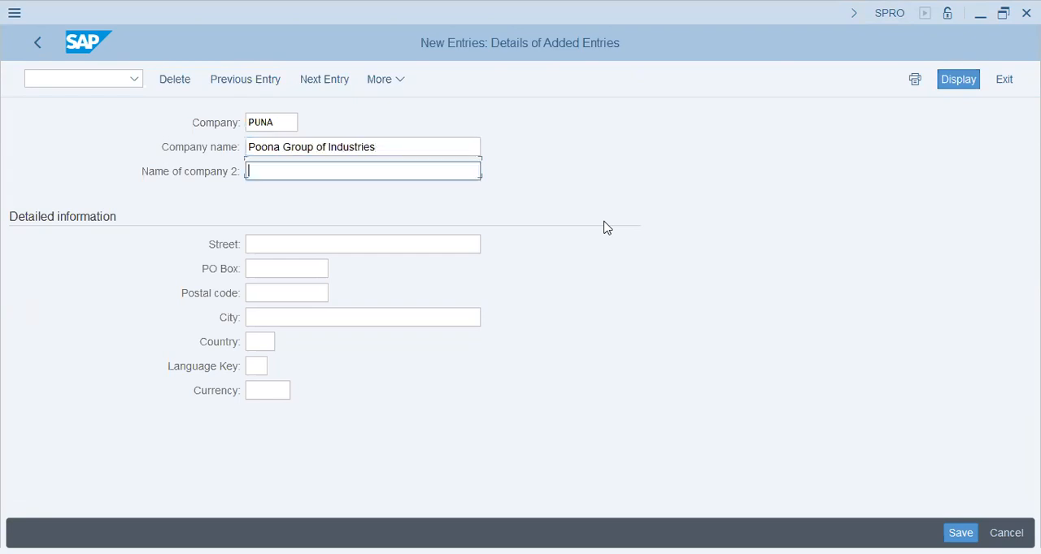
- Set the second name of the company to Poona PNU1 Group
text(Poona PNU1 Group)
key(Tab)
key(Tab)
key(shift+Tab)
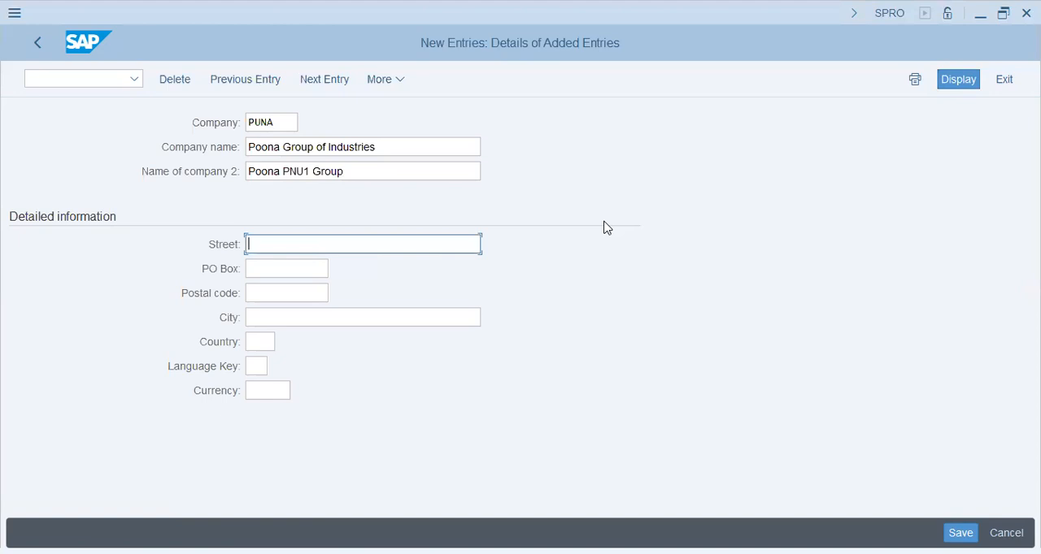
- Fill in the company's street, PO box and postal code, and set the city to Abu Dhabi
text(Al Najda Street)
key(Tab)
text(34)
text(96)
key(Tab)
text(3595)
key(Tab)
text(Abu Dhabi)
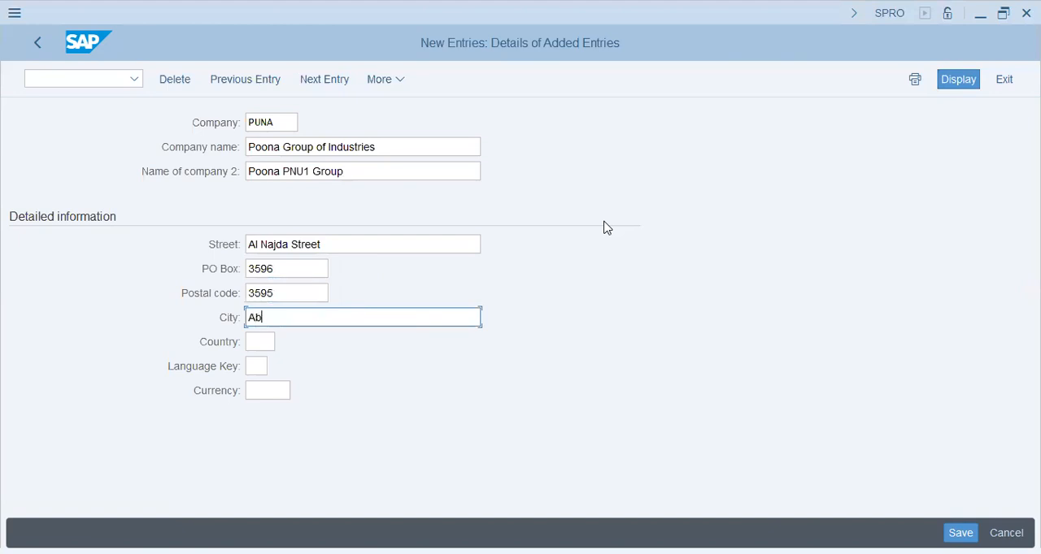
- Set the company's country to AE, language key to EN and currency to USD
key(Tab)
text(ae)
key(Tab)
text(en)
key(Tab)
text(usd)
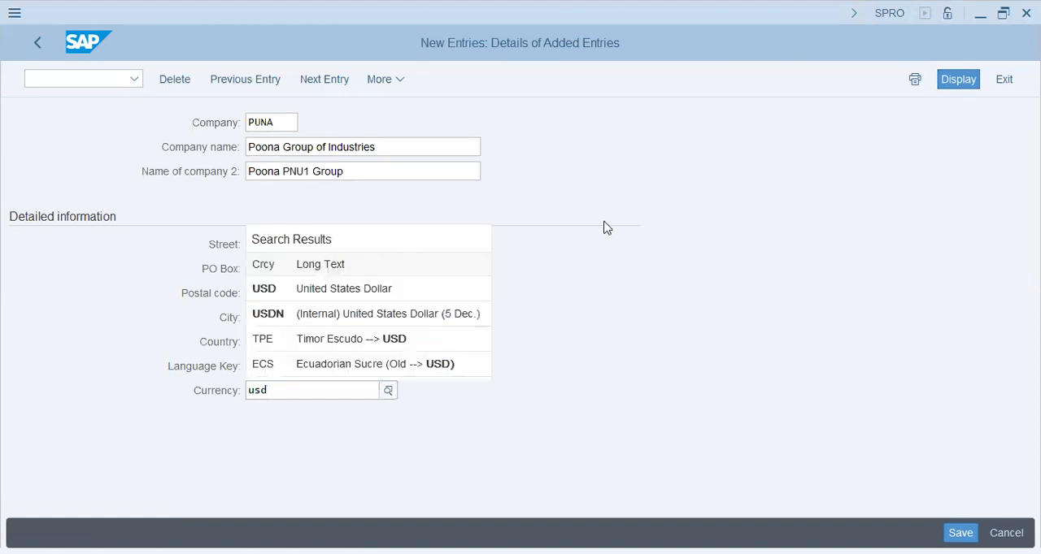
click(406, 297)
click(279, 128)
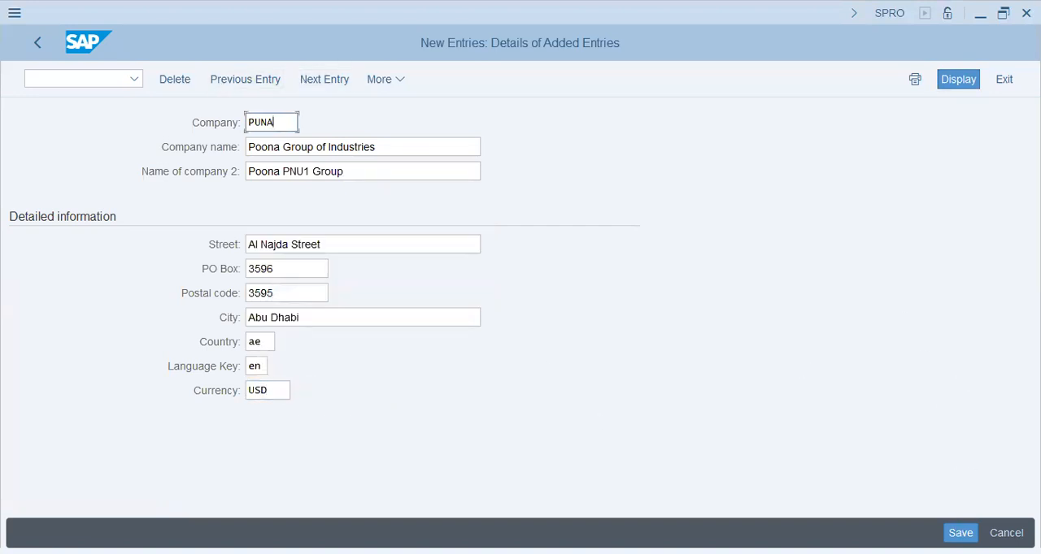
click(960, 532)
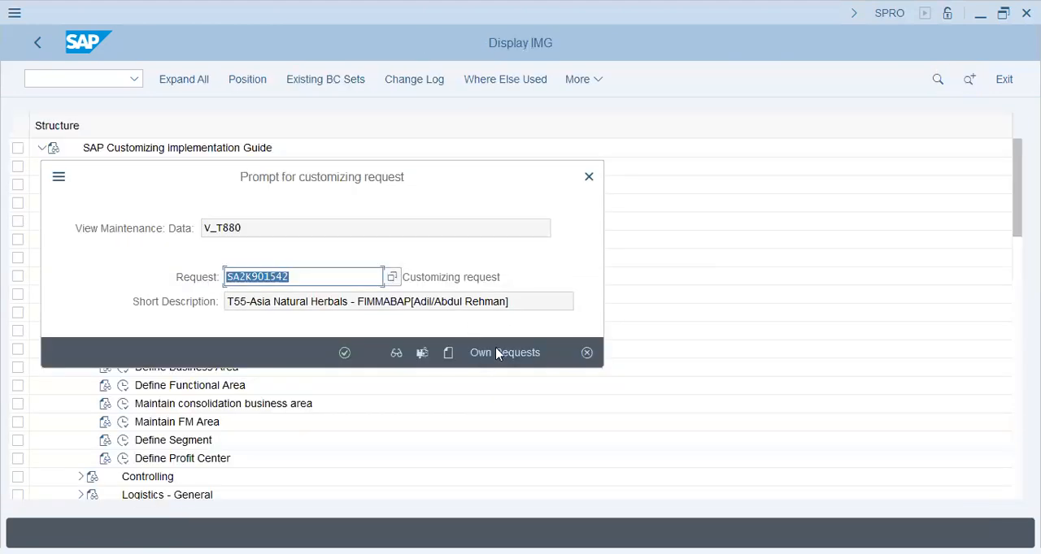
click(498, 346)
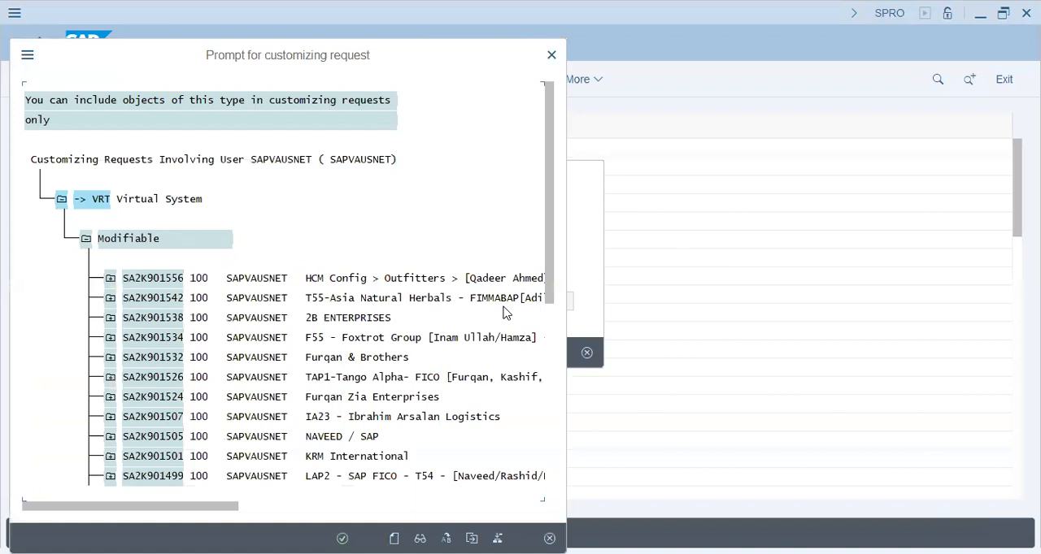
click(393, 537)
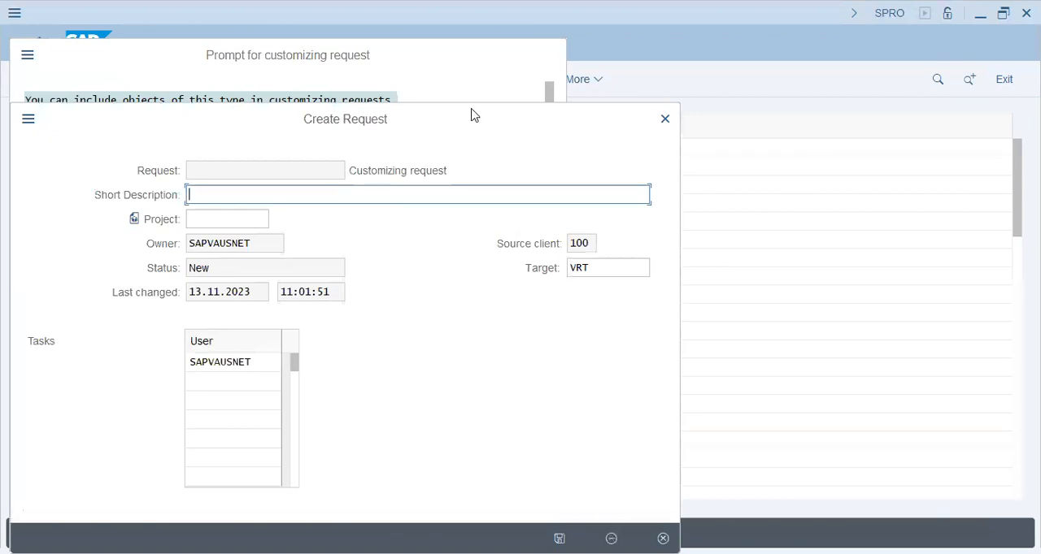
click(664, 538)
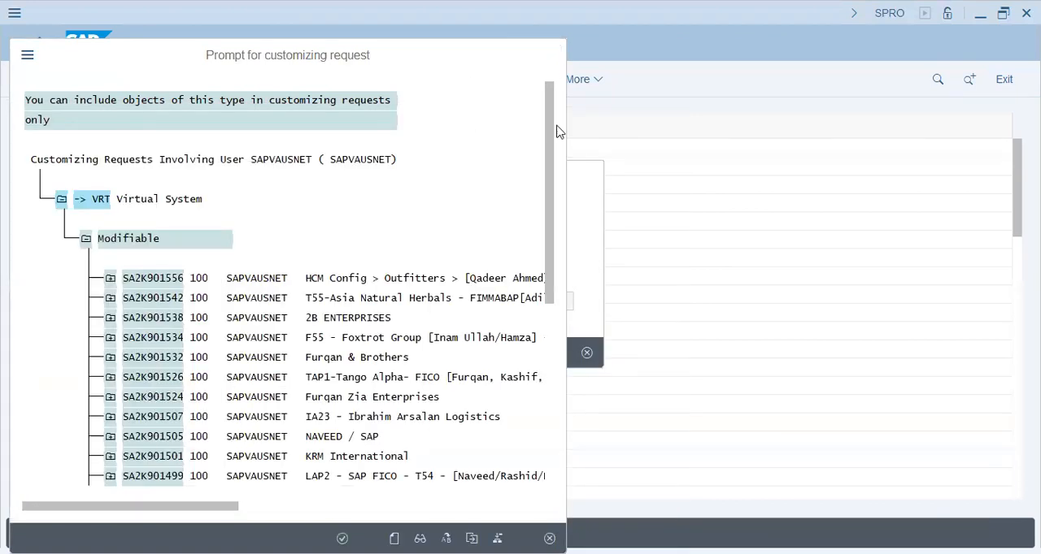
click(592, 359)
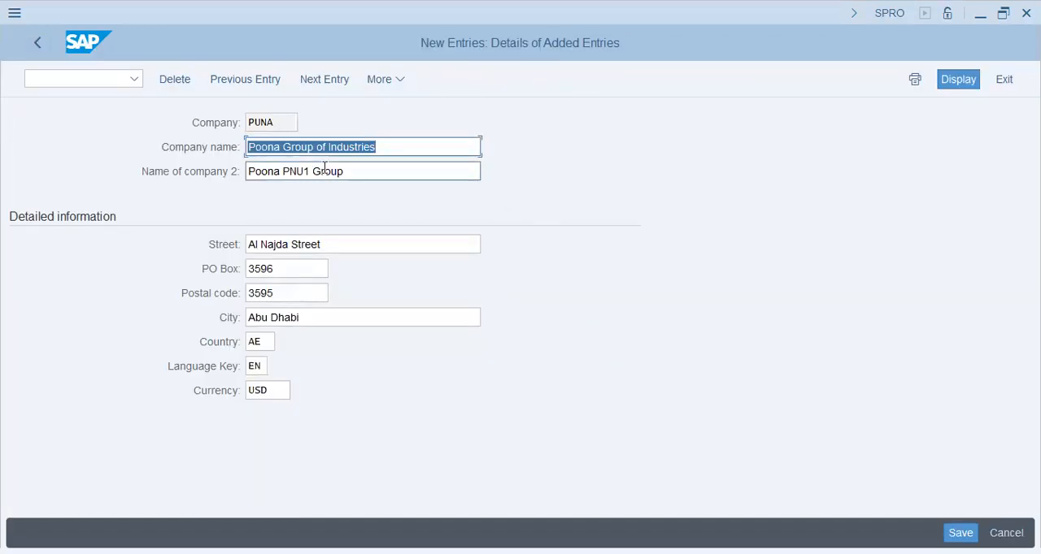
- Change the second company name to Poona Group and save the company entry
drag(365, 172, 282, 175)
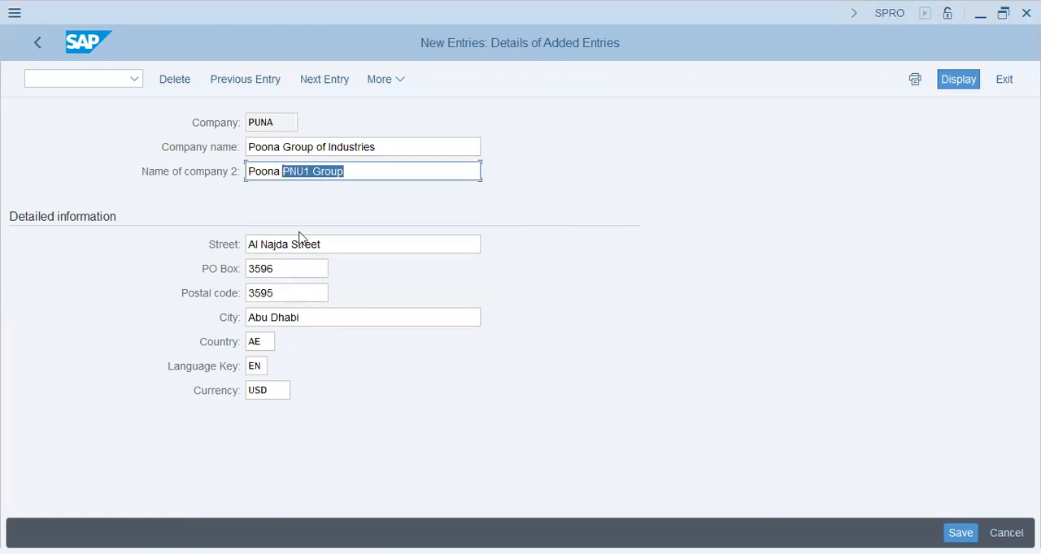
text(Group)
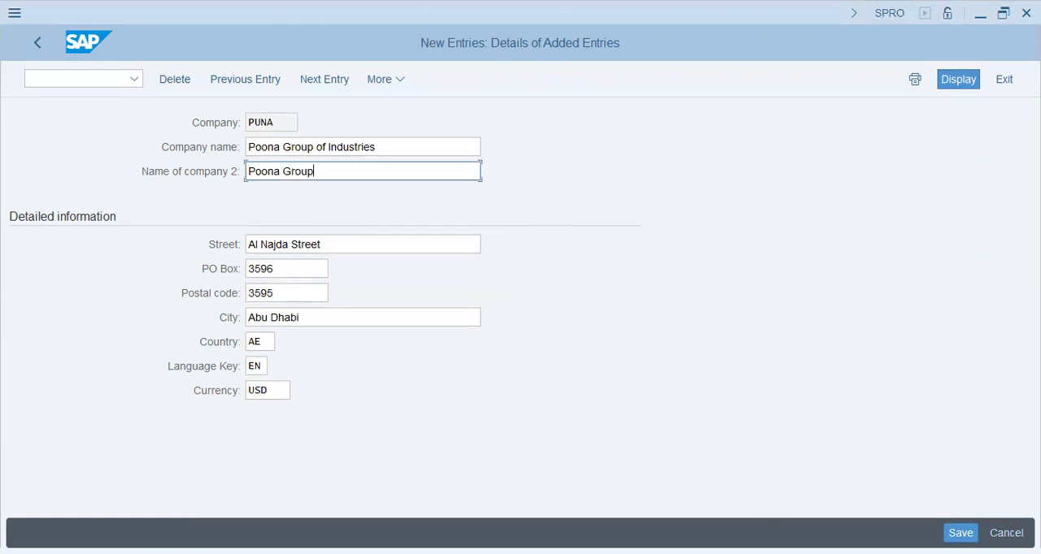
key(ctrl+s)
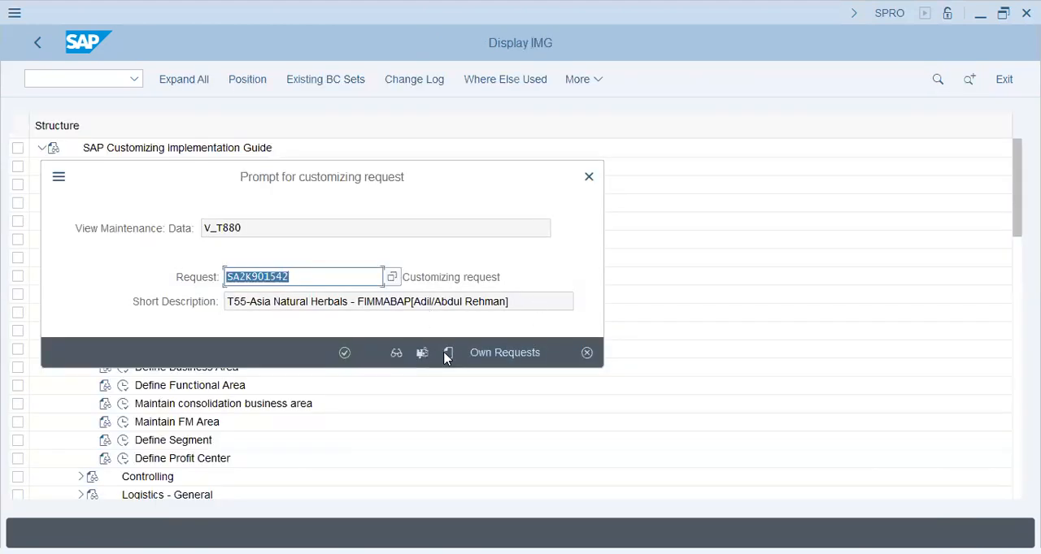
- Create a customizing request described as PUNA Group - FI-MM-ABAP, the bracketed person's name and Config, and record the company in it
click(448, 353)
text(P)
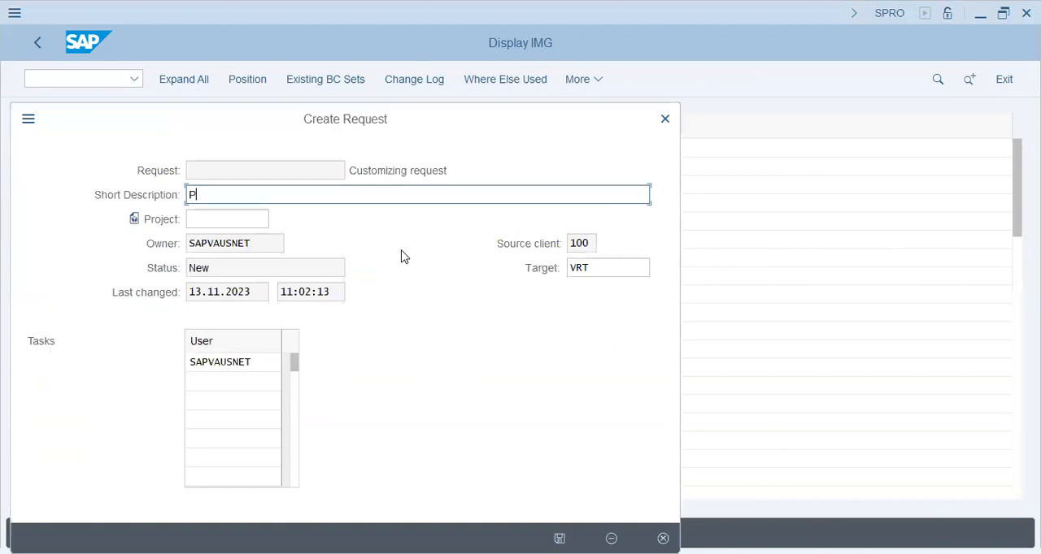
text(UNA Group - FIAA)
key(BackSpace)
key(BackSpace)
text(-MM-ABAP [Haroon])
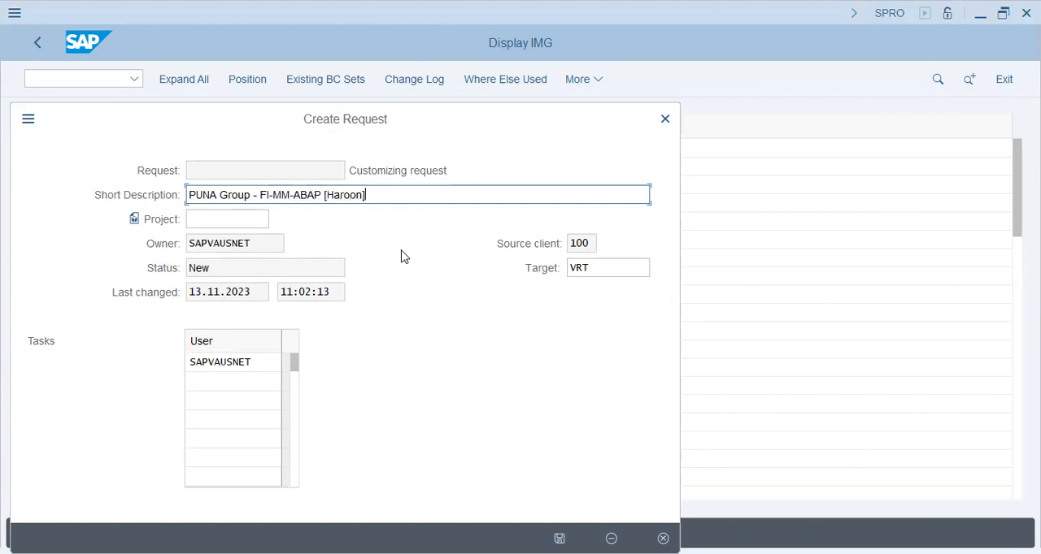
text( c)
text(Config)
key(Return)
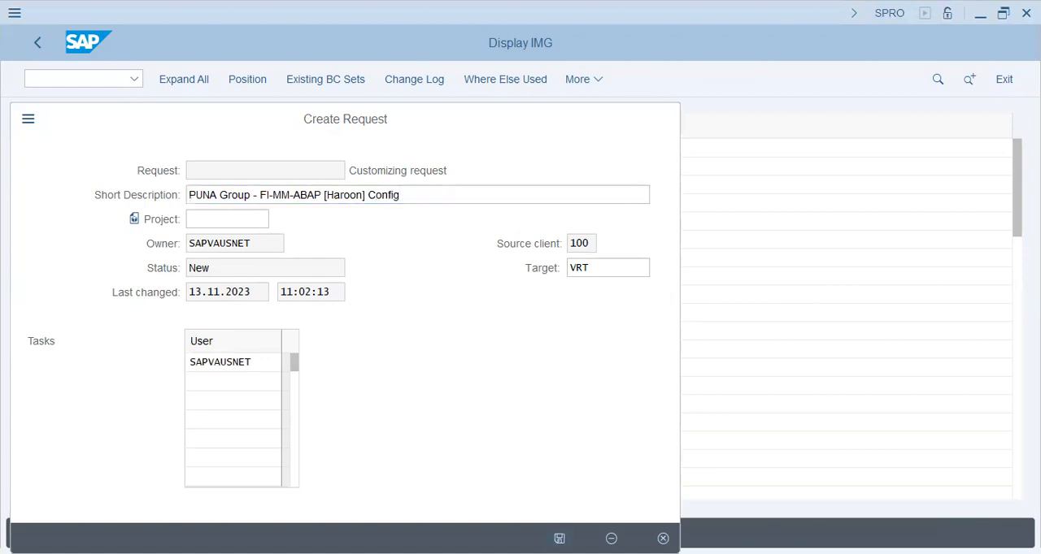
click(342, 354)
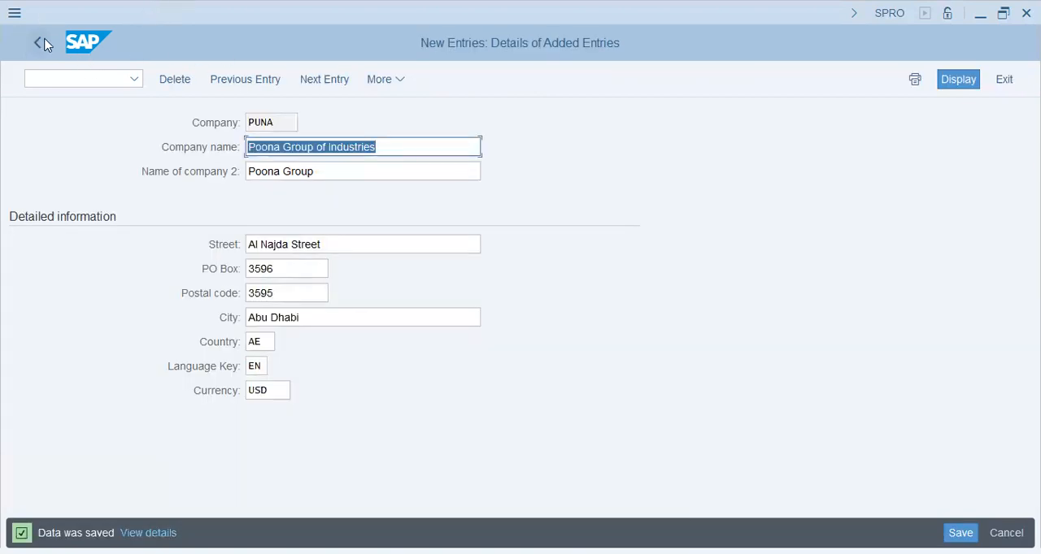
- Return to the implementation guide, open Edit Company Code Data under Financial Accounting and start a new company code entry
click(45, 44)
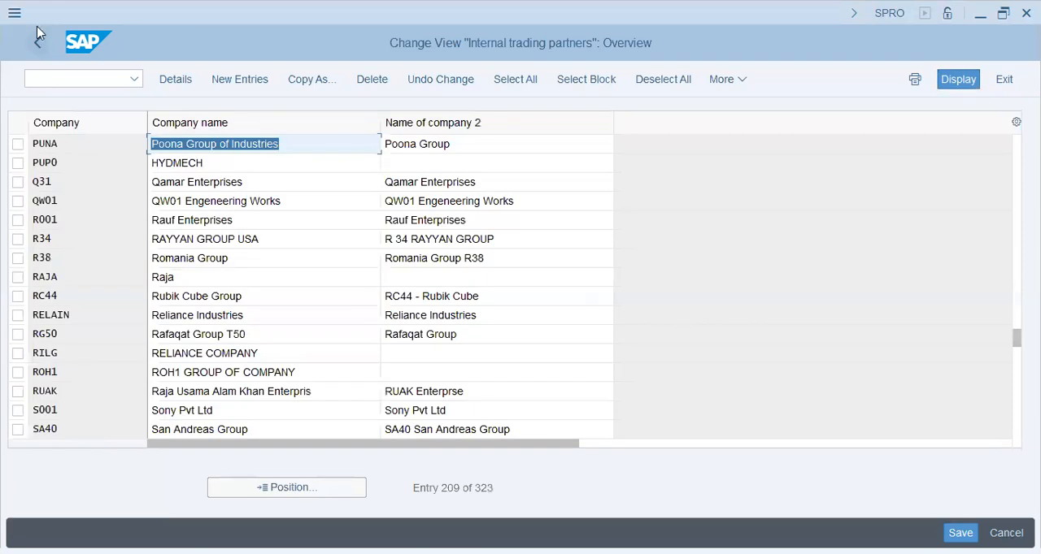
click(37, 44)
click(243, 335)
click(218, 351)
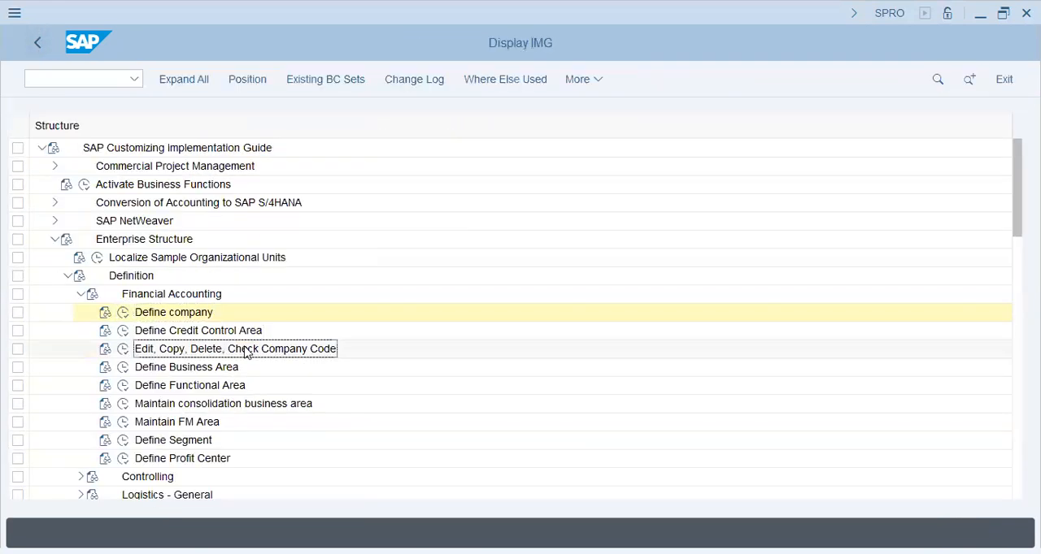
click(122, 349)
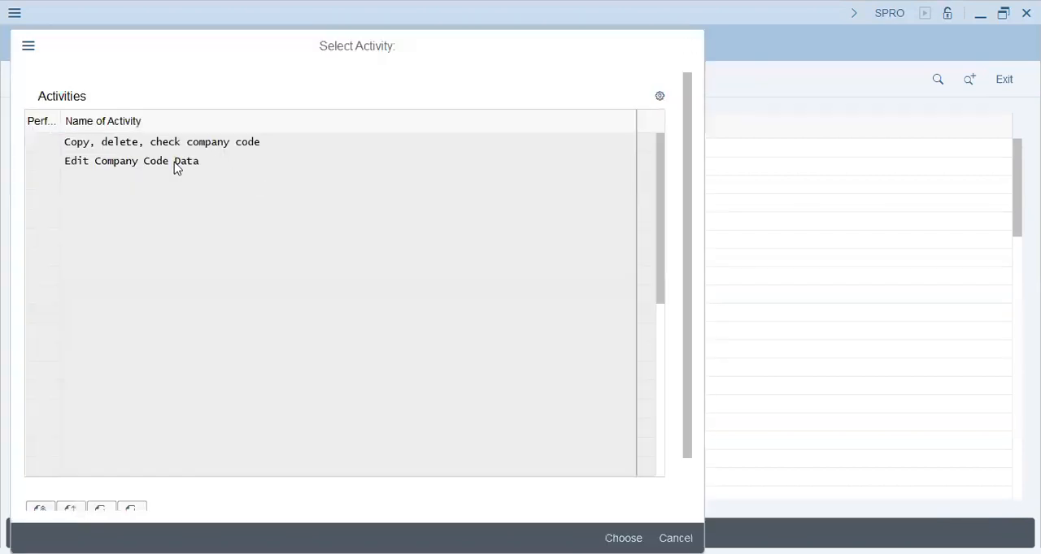
double_click(175, 163)
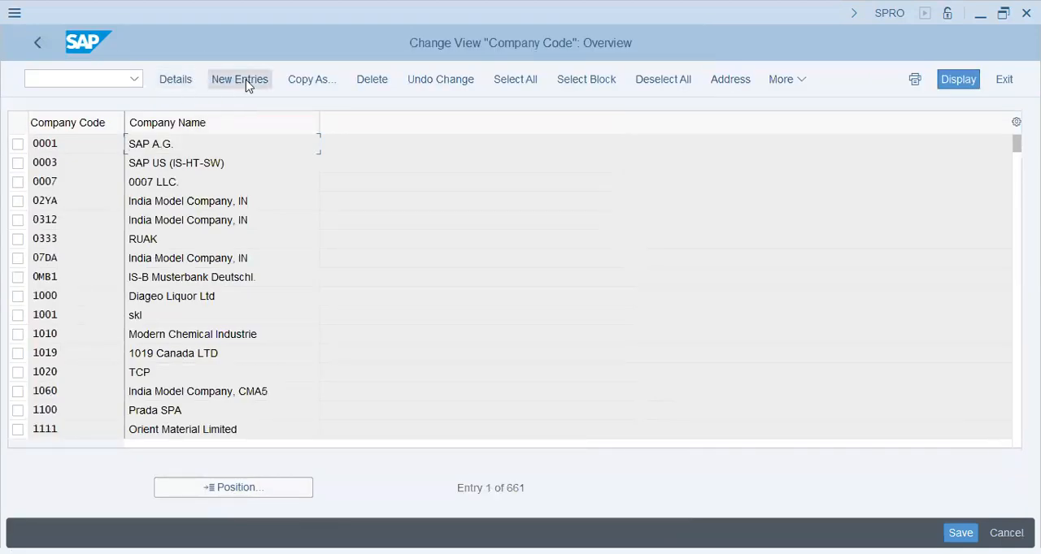
click(246, 80)
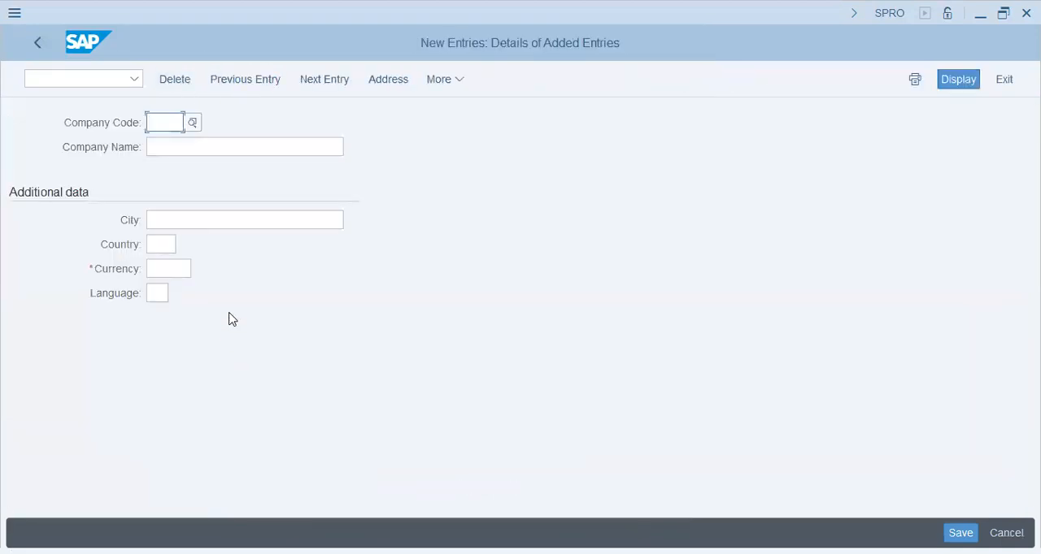
- Enter company code PUNA with the name Puna Group (UAE) and the city Abu Dhabi
text(PUNA)
key(Tab)
text(Puna Group (UAE))
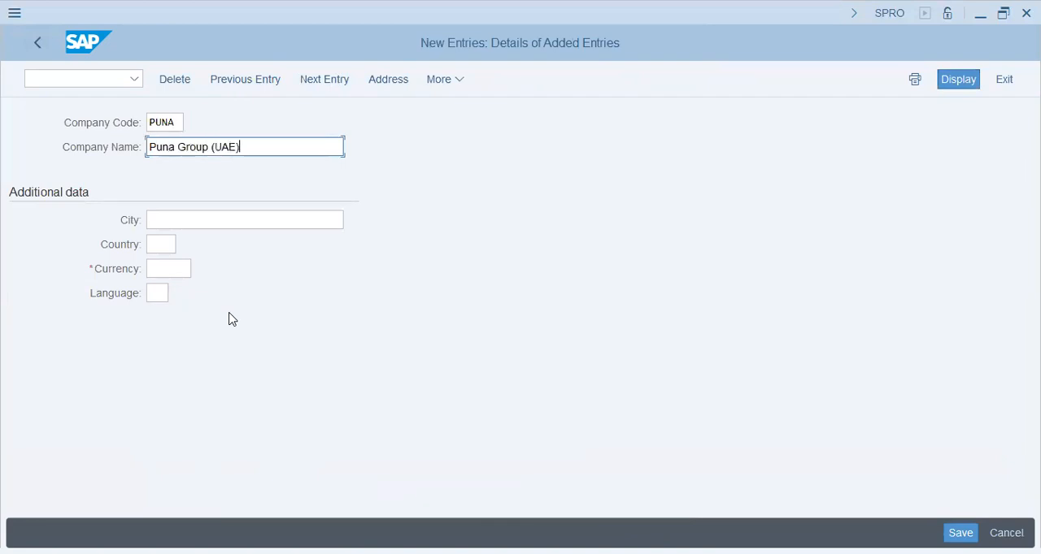
key(Tab)
text(ABuu Dhabi)
key(Tab)
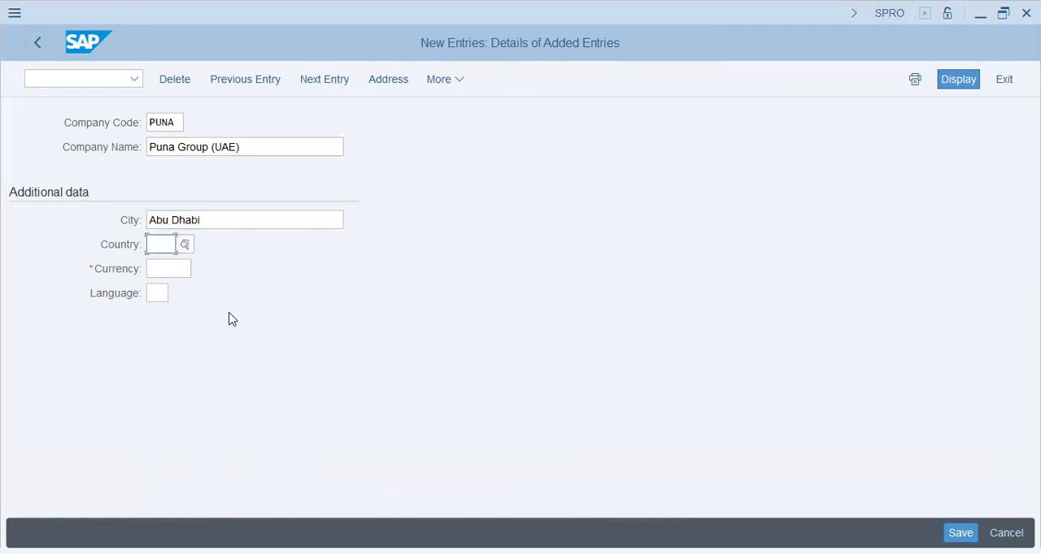
- Set the company code's country to AE, currency to AED and language to EN
text(ae)
key(Tab)
text(aed)
key(Tab)
text(en)
key(Return)
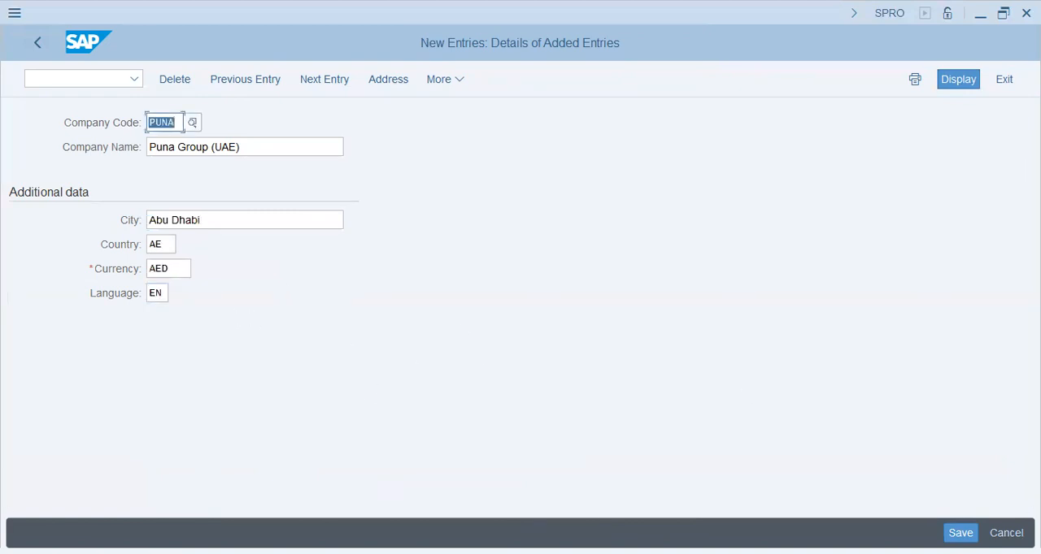
- Save the company code, entering AE as the country in its address details
key(ctrl+s)
click(353, 367)
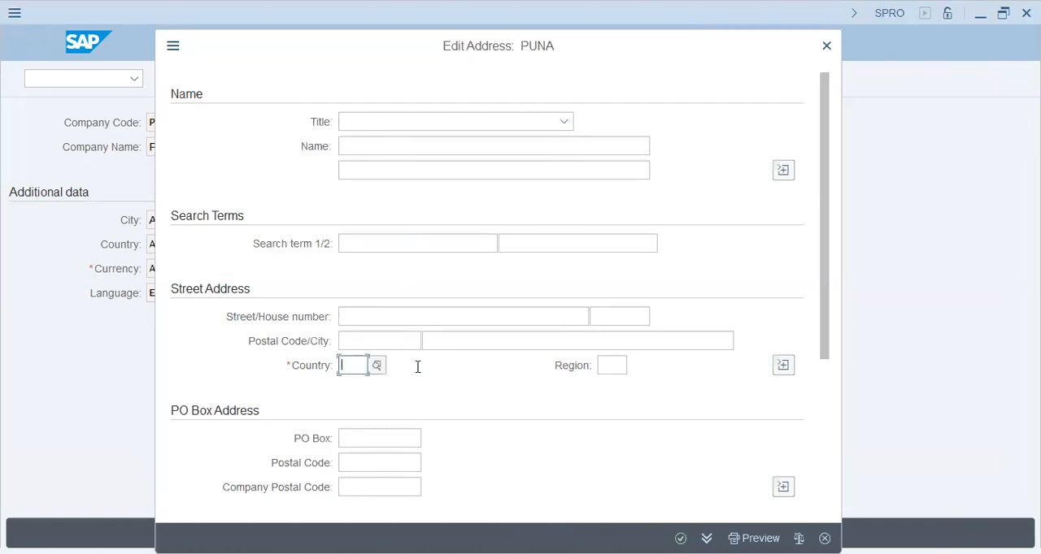
text(ae)
key(Tab)
key(Return)
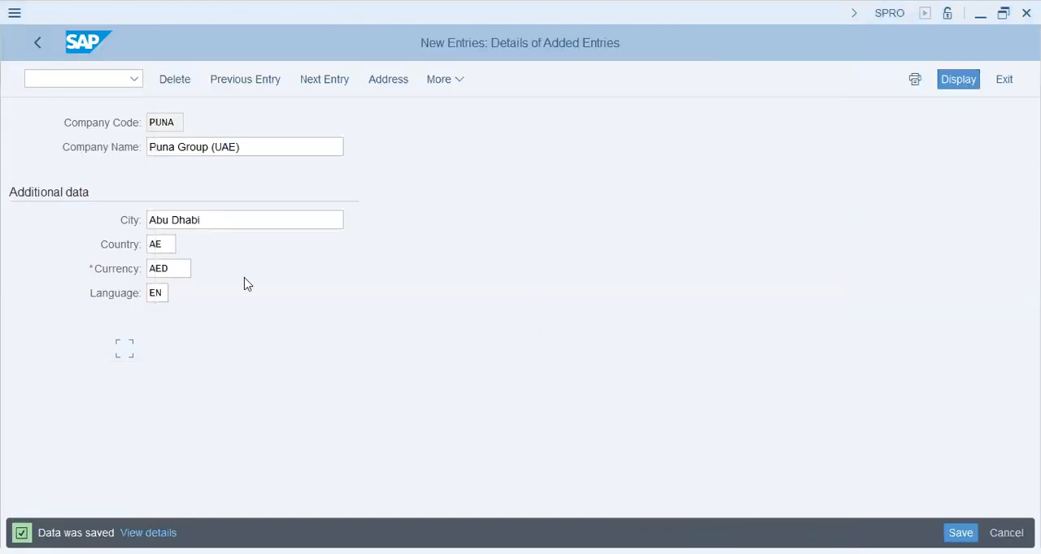
- Return to the implementation guide and open Define valuation level under Definition > Logistics - General
click(38, 42)
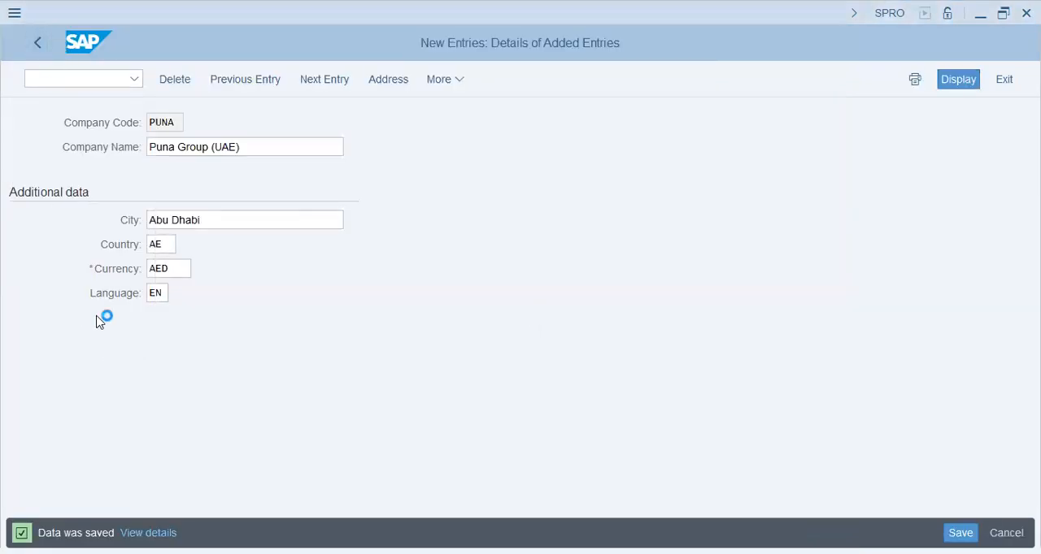
click(37, 46)
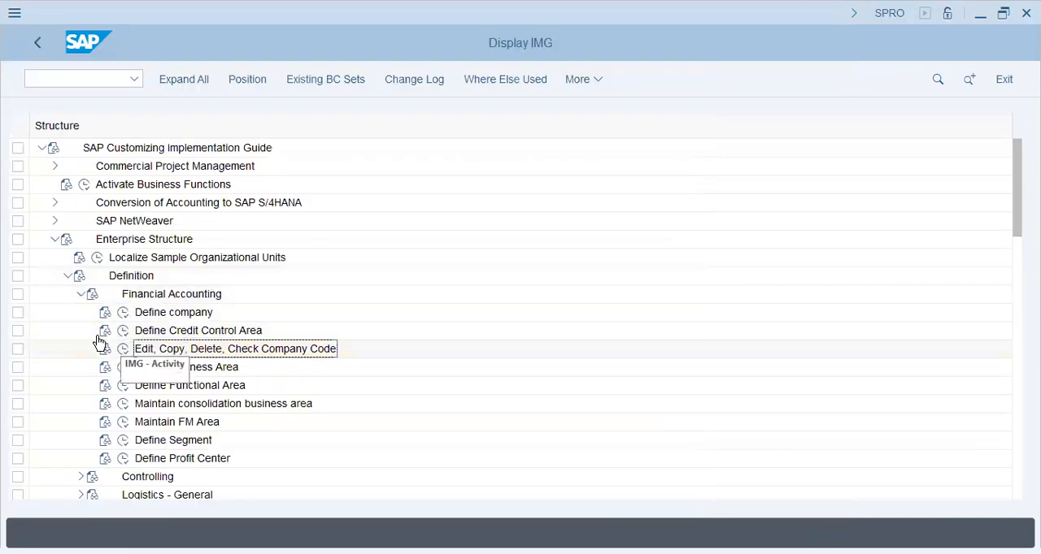
click(83, 295)
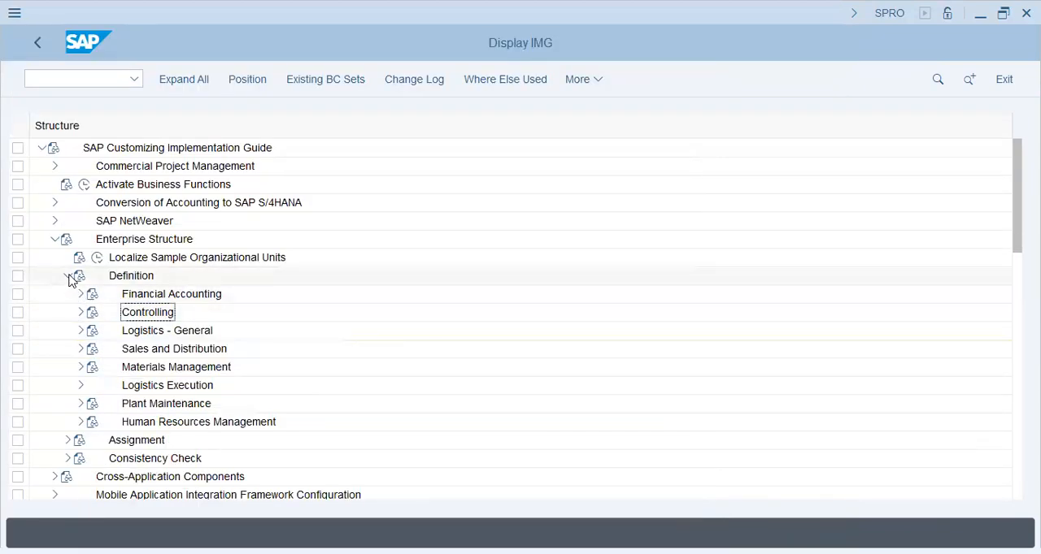
click(80, 331)
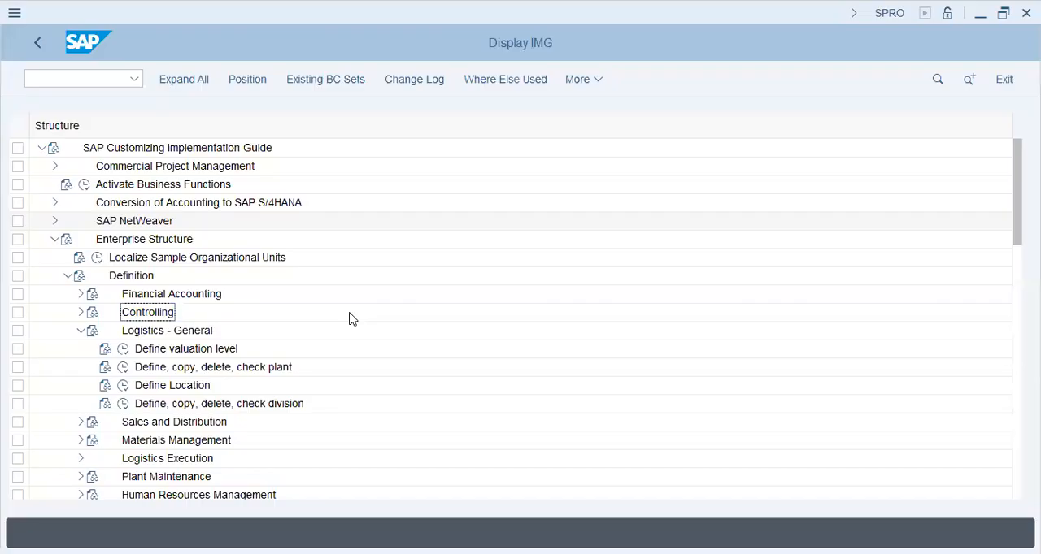
click(155, 350)
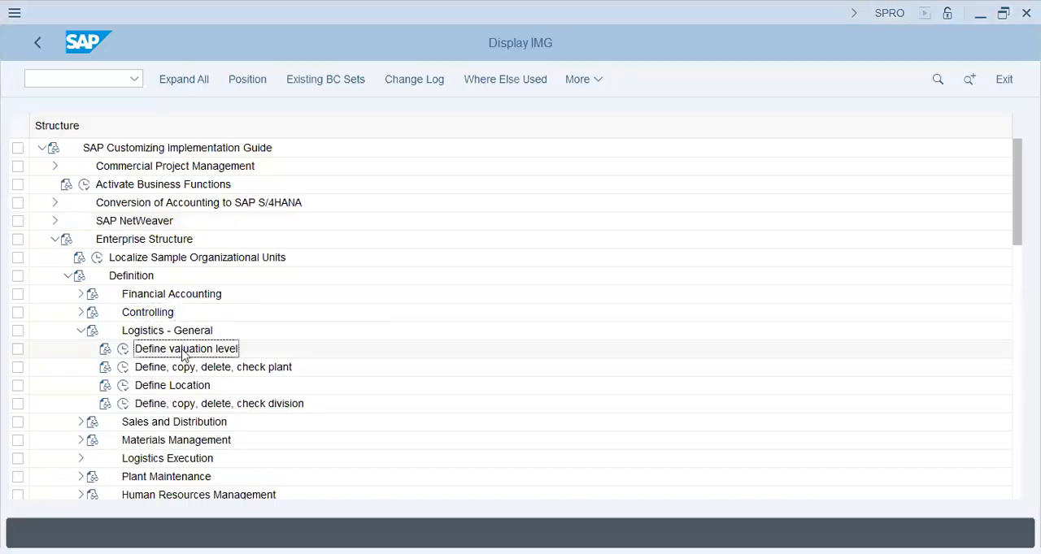
click(123, 350)
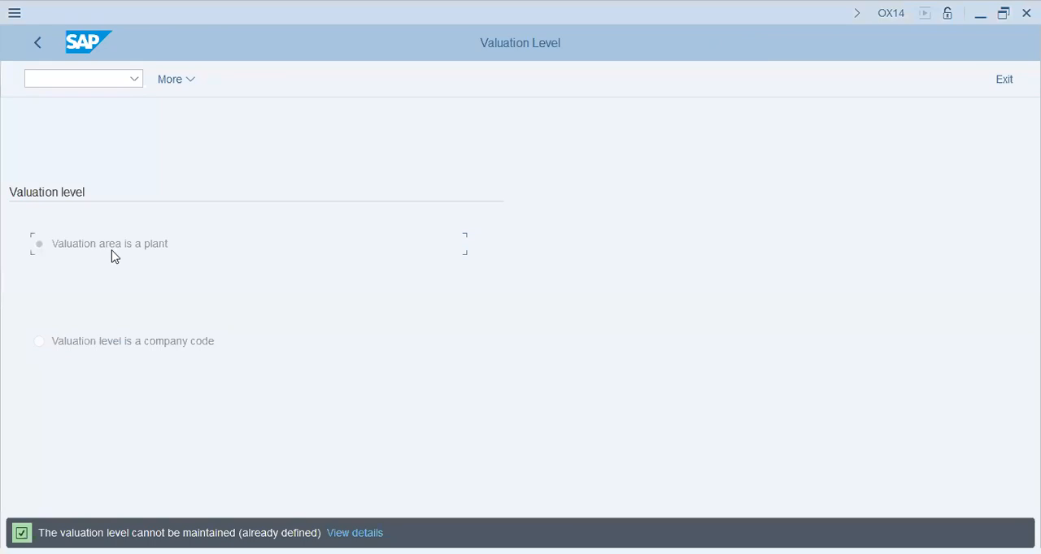
- Leave the valuation level, open the Define Plant activity under Logistics - General and start a new plant entry
click(32, 42)
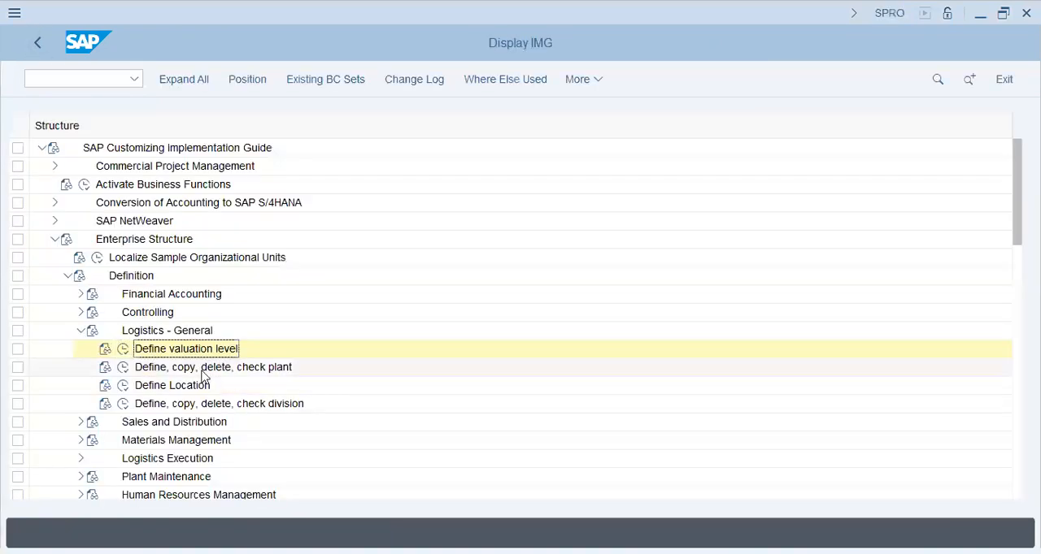
click(122, 367)
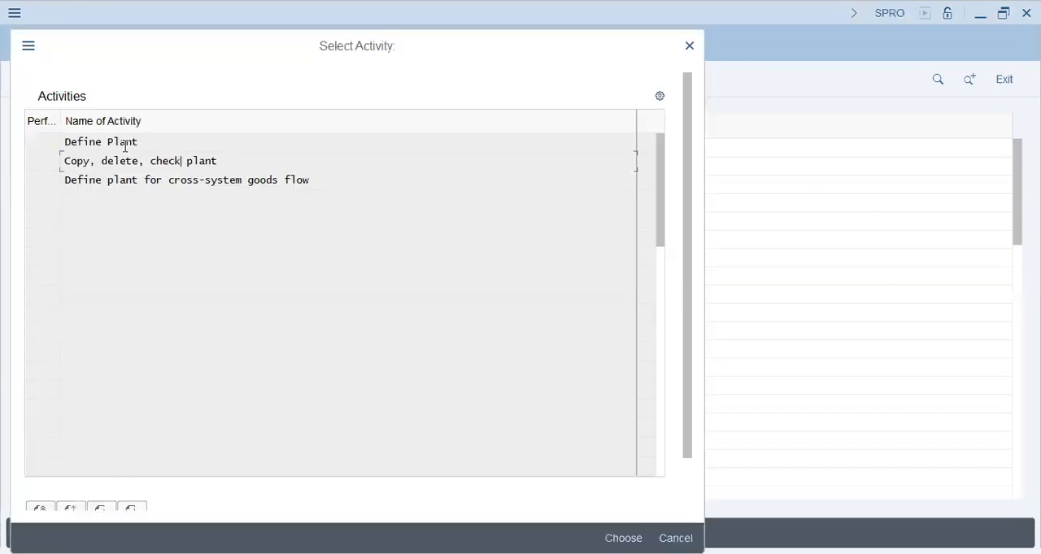
key(Return)
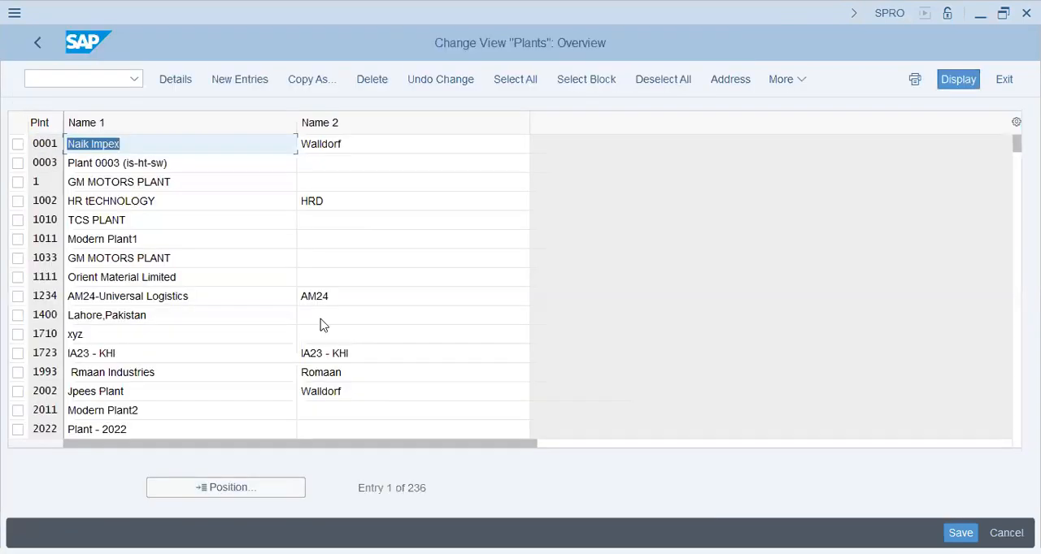
click(264, 78)
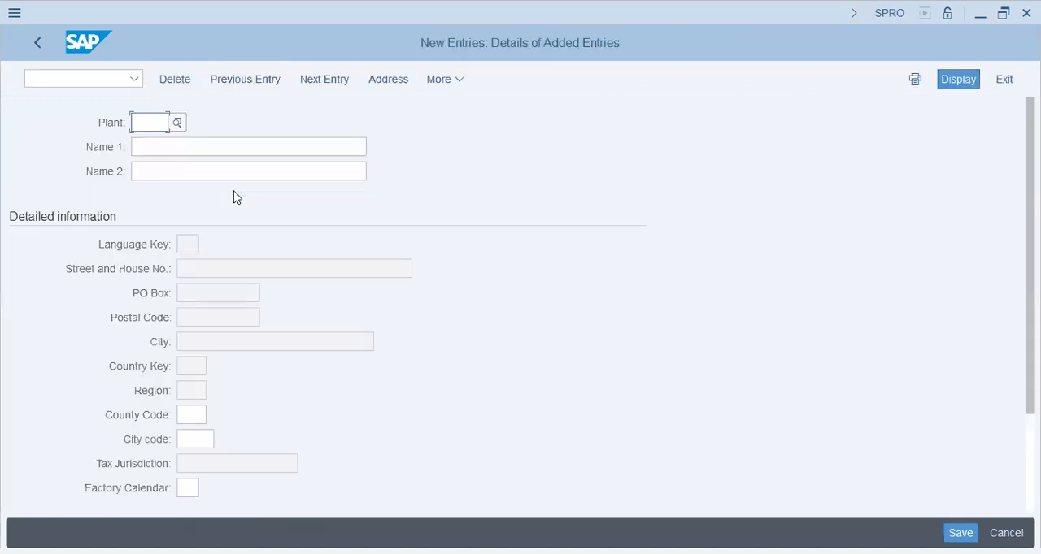
- Enter plant PUNA with name 1 Puna Plant (Sharjah) and name 2 Puna Sharjah Plant
text(PUNA)
key(Tab)
text(Puna Plant (Sharjah))
key(Tab)
text(Puna Sharja)
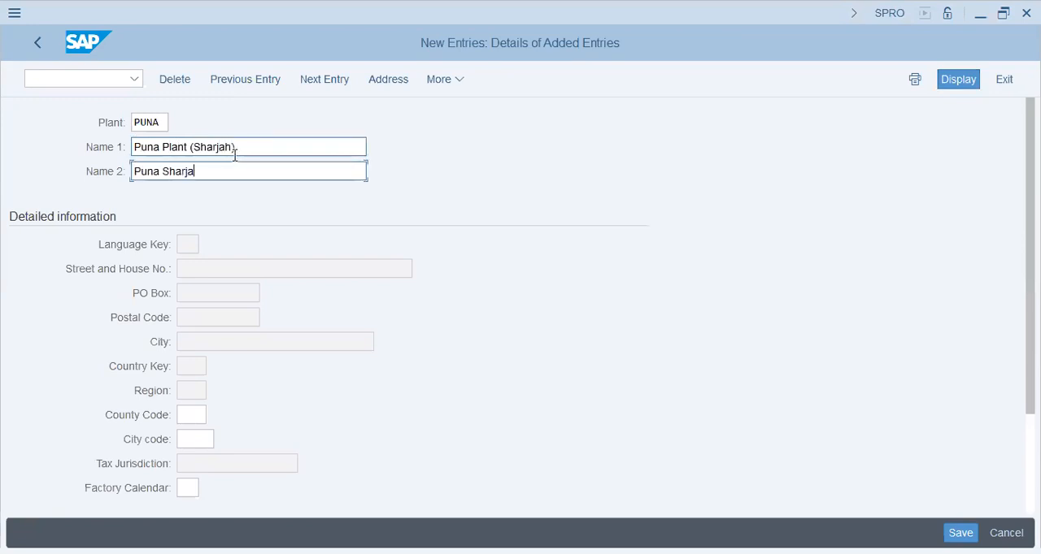
text(h Plant)
key(Tab)
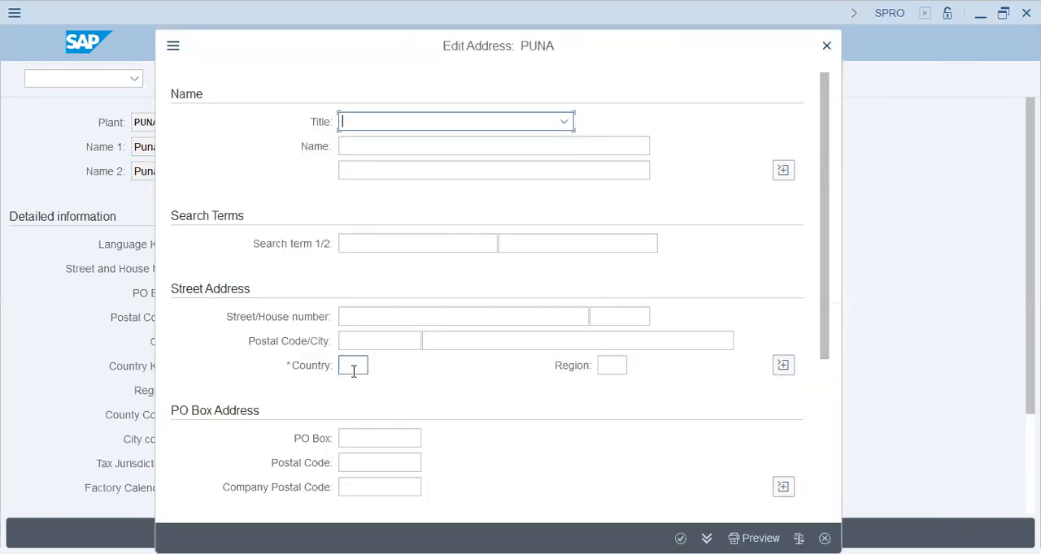
- Set the plant address country to AE and save the plant to the PUNA Group customizing request
click(354, 370)
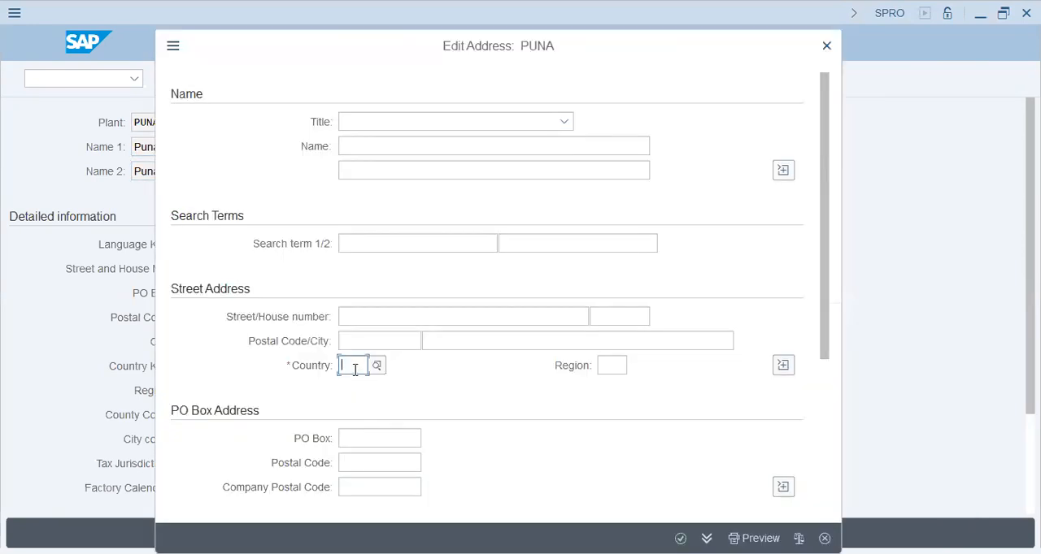
text(ae)
key(Tab)
key(Return)
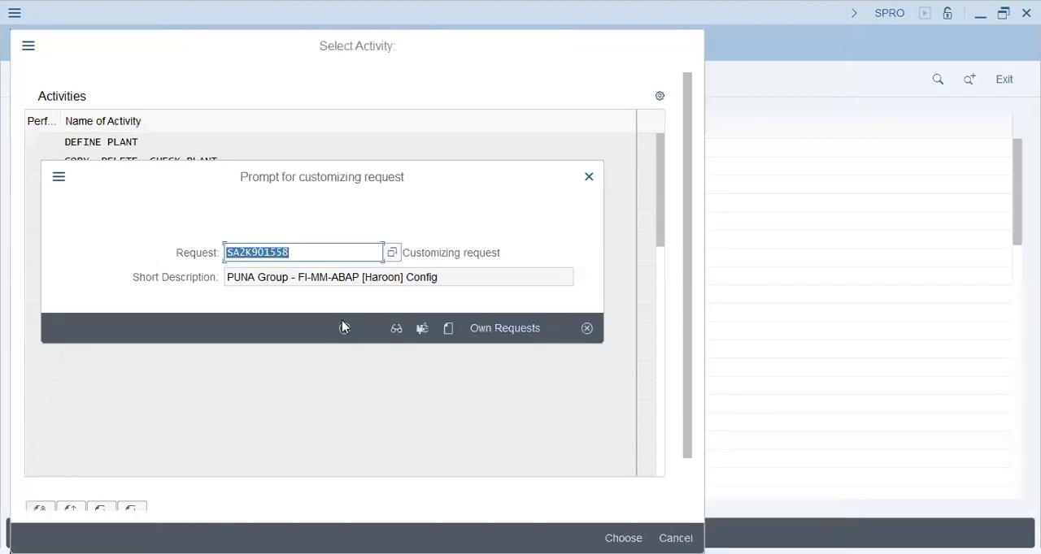
click(344, 327)
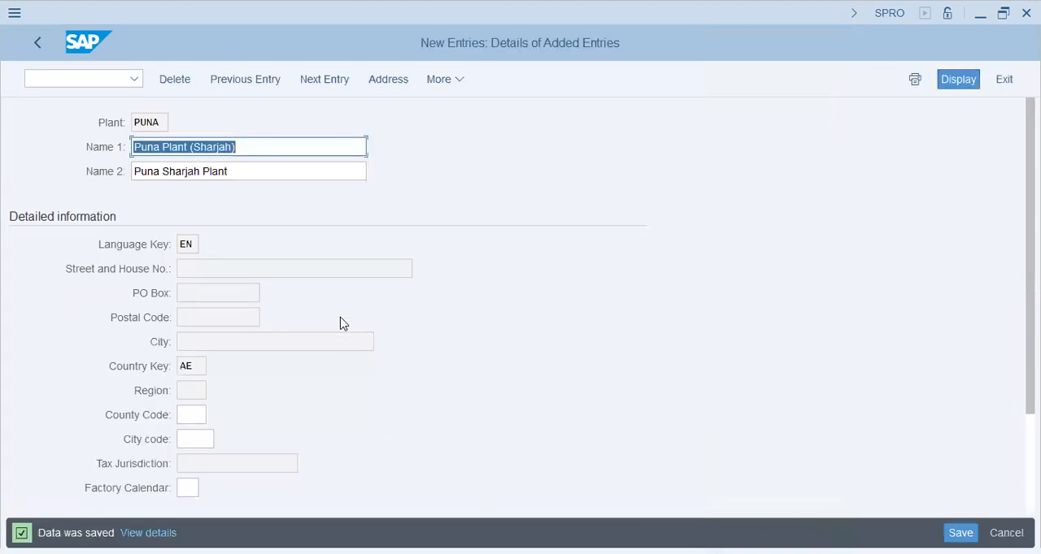
- Return to the implementation guide and open Define Location with a new entries list
click(46, 53)
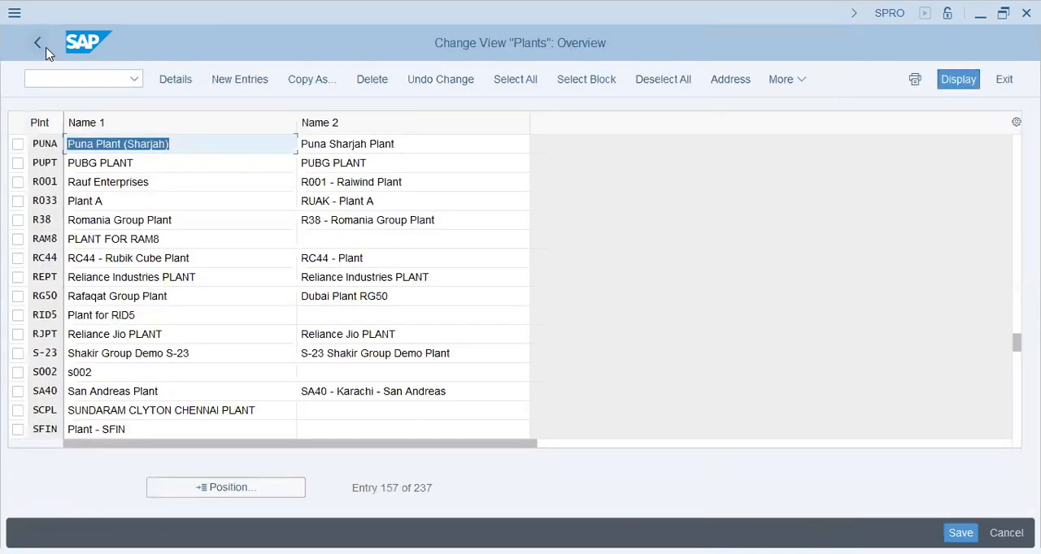
click(47, 53)
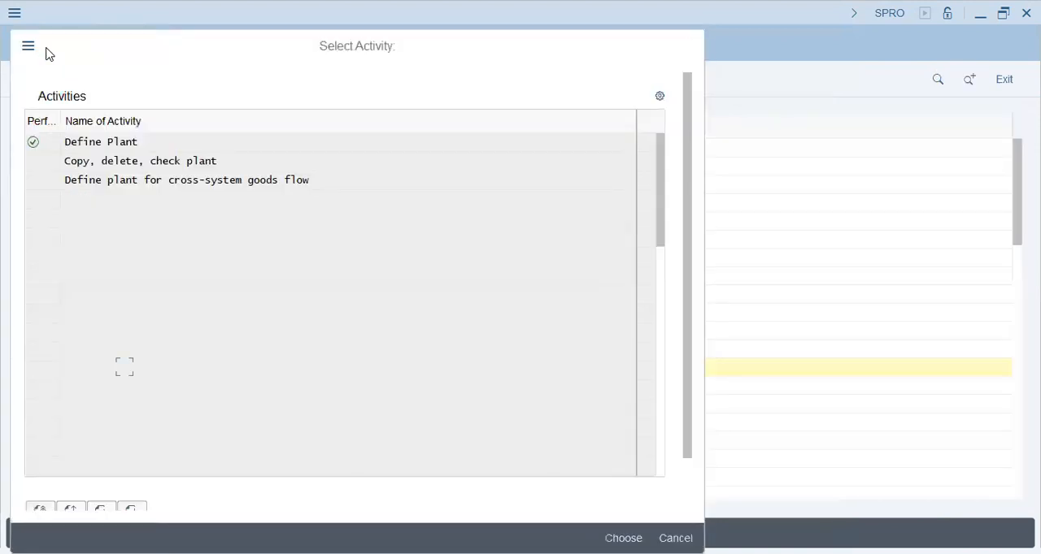
key(Escape)
click(125, 385)
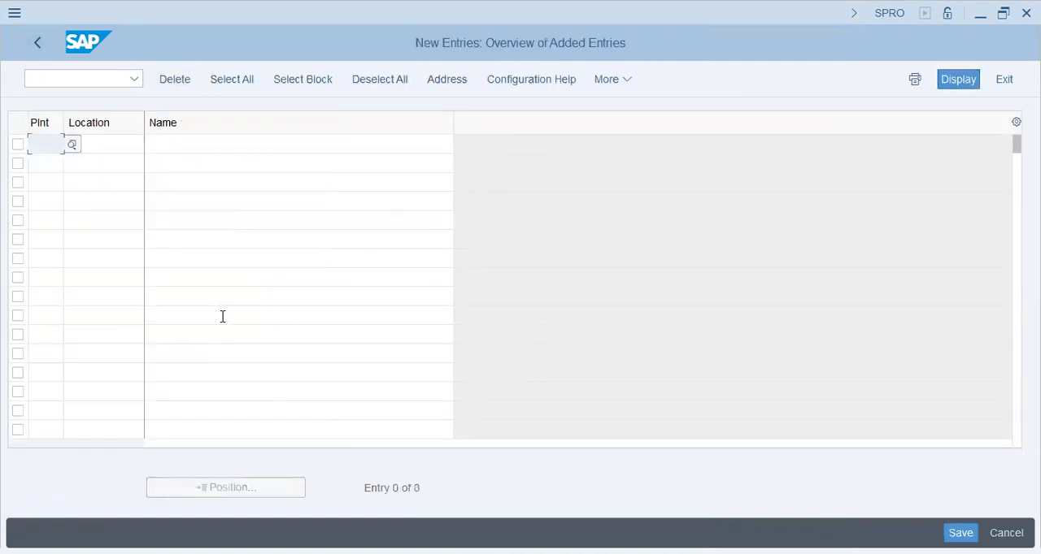
- Enter location SHJ for plant PUNA with the name Sharjah - Puna Plant
text(puna)
key(Tab)
text(Sharj)
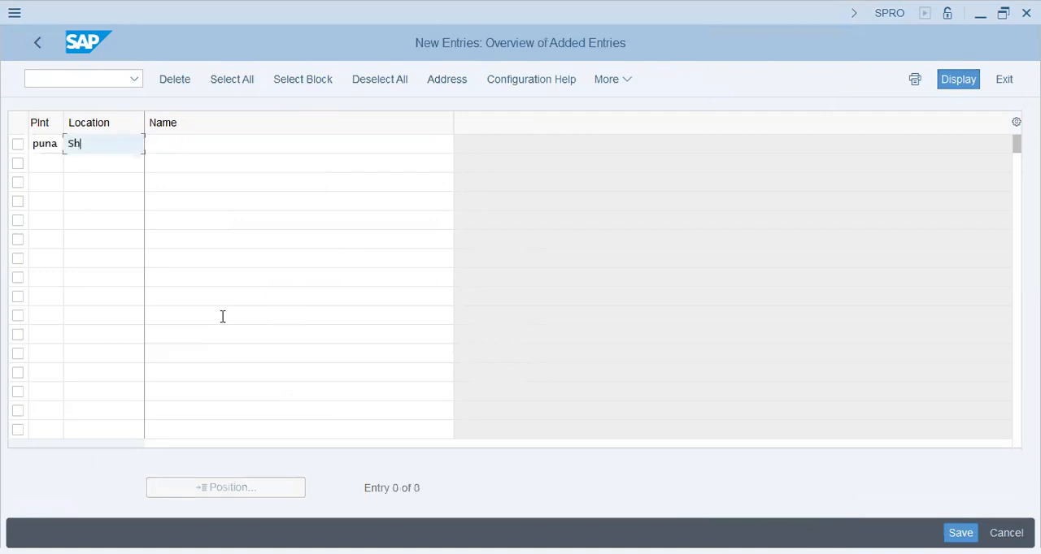
key(BackSpace)
key(BackSpace)
key(BackSpace)
text(j)
key(Tab)
text(Sharjah - Pun)
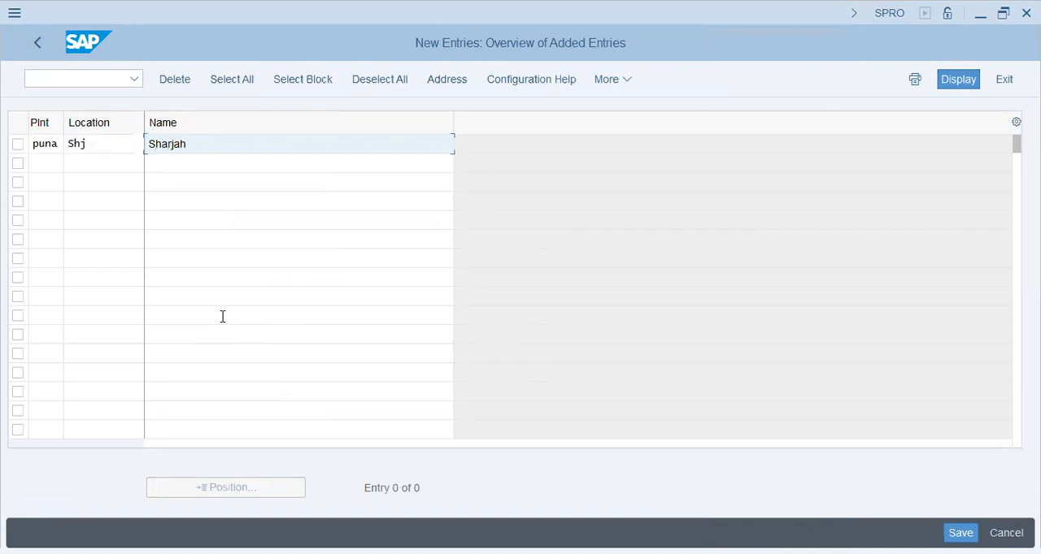
text(a Plant)
key(Return)
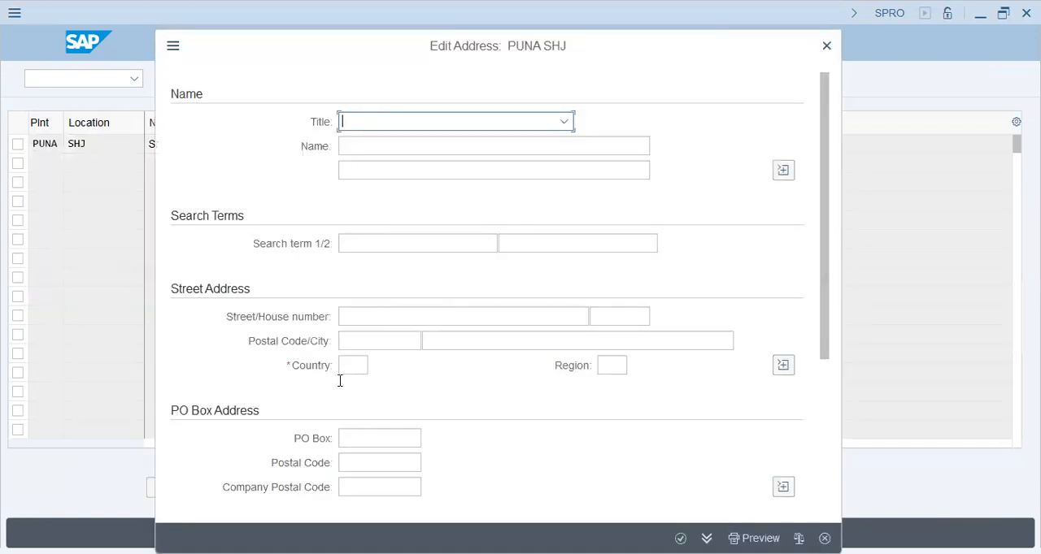
- Set the location's address country to AE and save it to the customizing request
click(341, 365)
text(ae)
key(Tab)
key(Return)
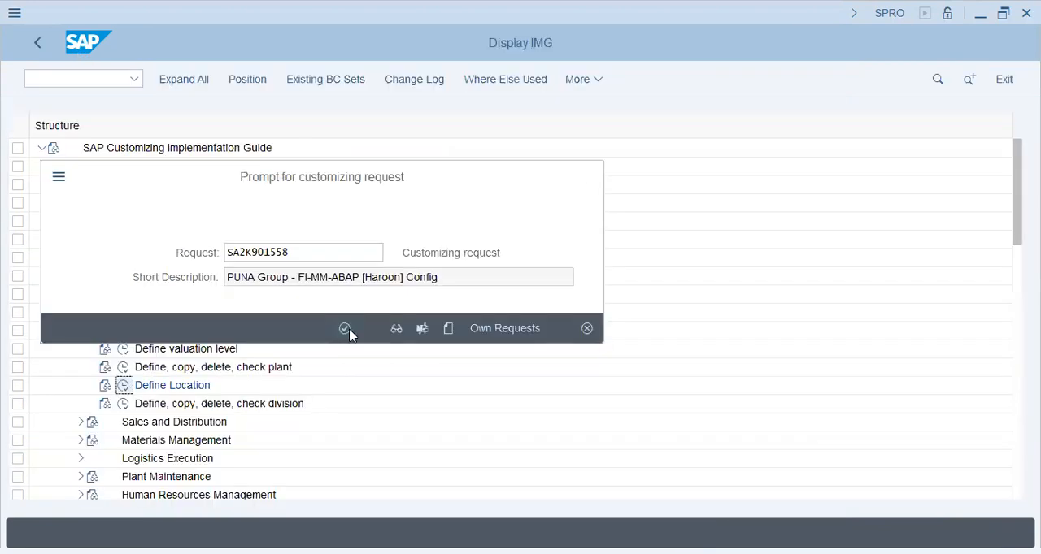
click(345, 328)
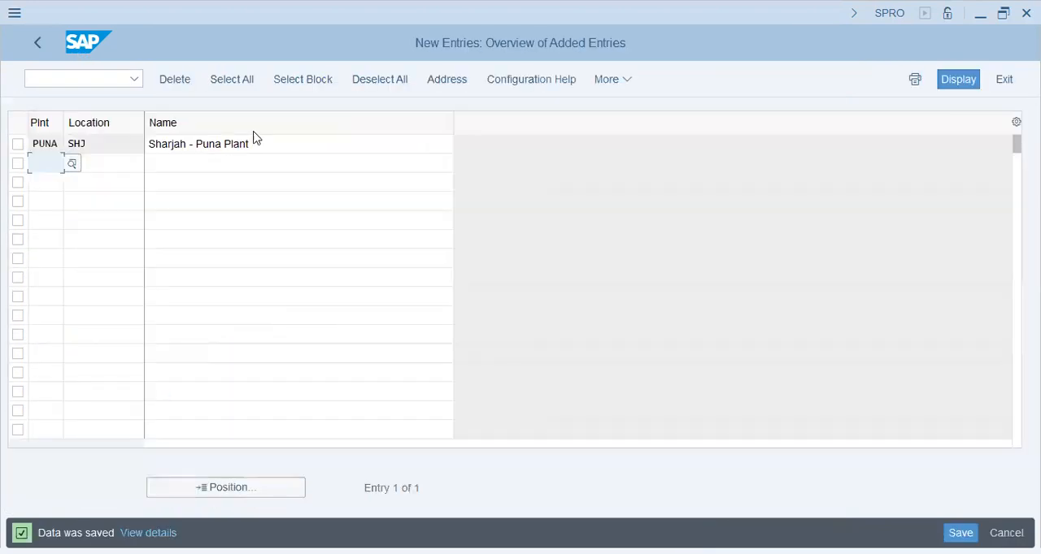
- Return to the implementation guide, open the sales organization definition under Sales and Distribution and start a new entry
click(34, 46)
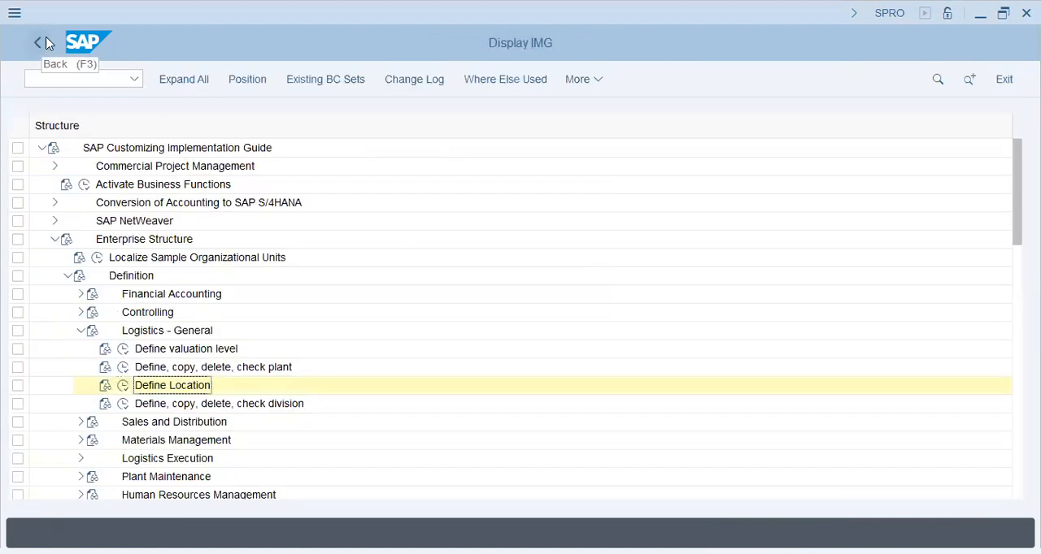
click(81, 330)
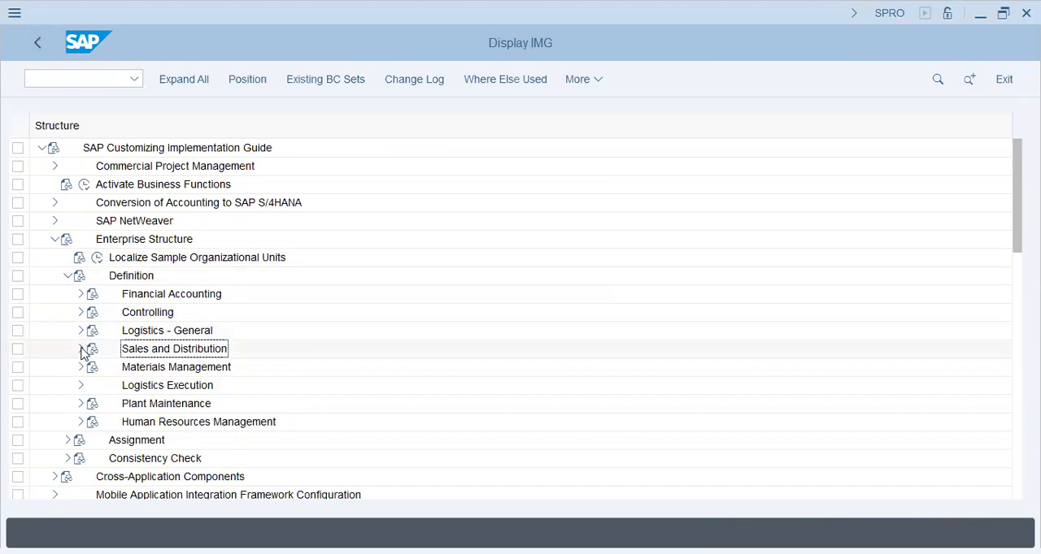
click(81, 349)
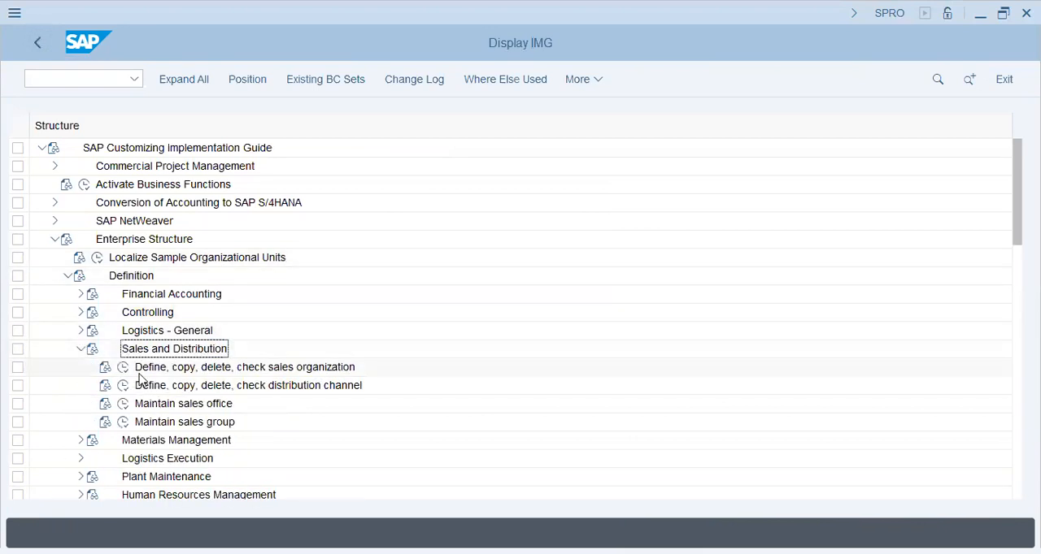
click(123, 367)
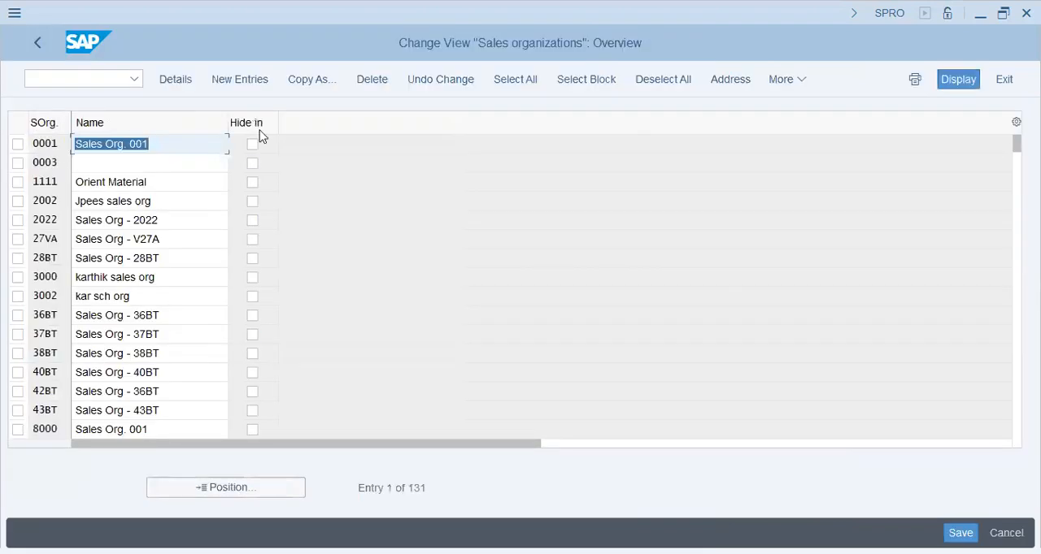
click(248, 81)
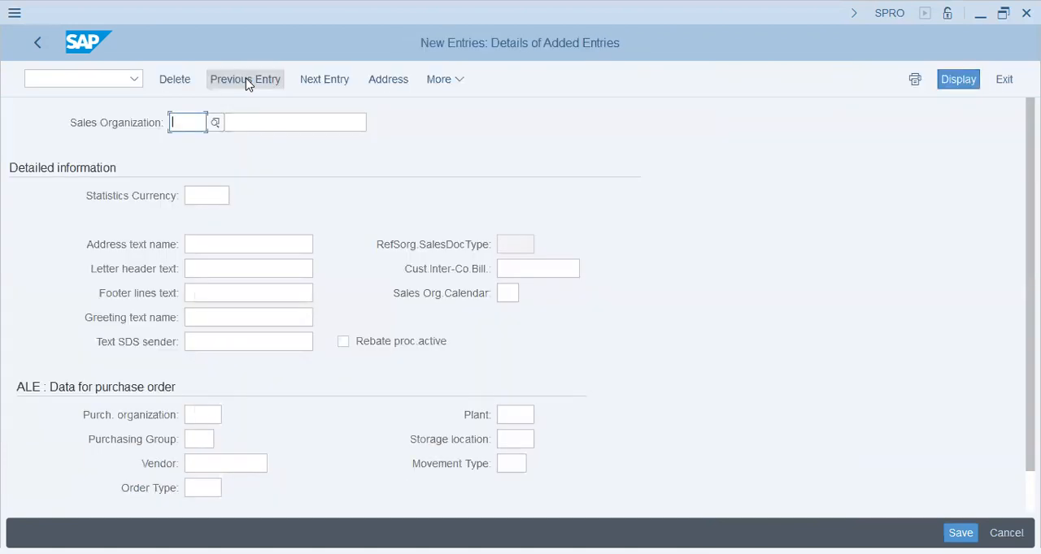
- Enter sales organization PUNA with the name Puna Sales Org and statistics currency AED
text(PunaPuna SAles)
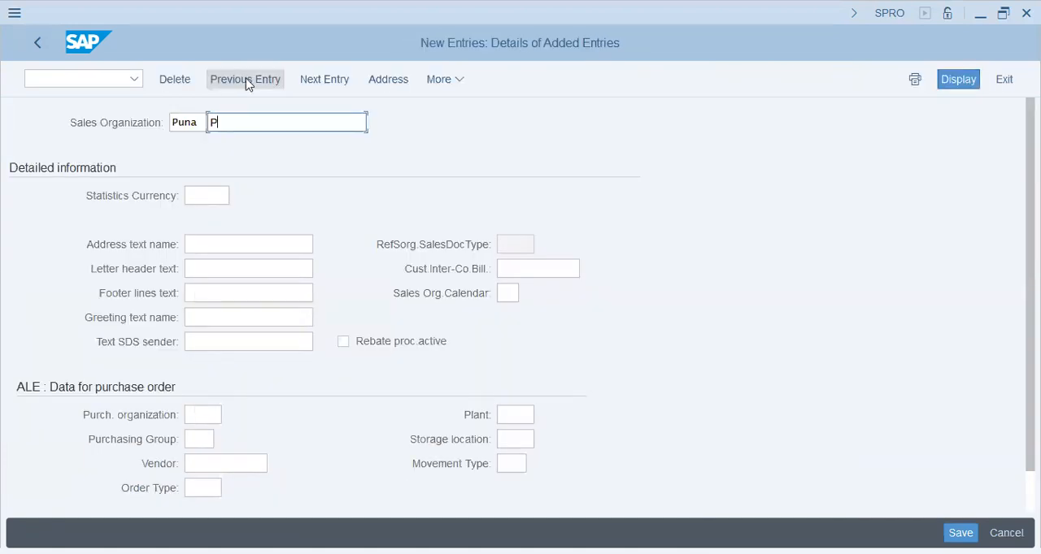
key(BackSpace)
key(BackSpace)
key(BackSpace)
key(BackSpace)
key(BackSpace)
text(ales Org)
key(Tab)
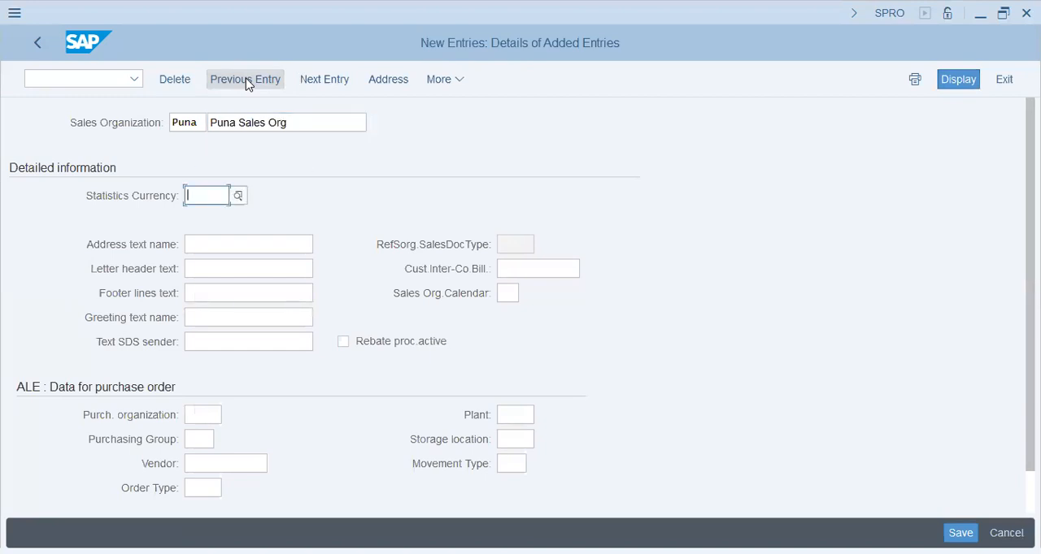
text(AED)
key(Tab)
- Set the plant to PUNA and the storage location to SHJ in the ALE purchase order data, and try to save
scroll(724, 412, down, 1)
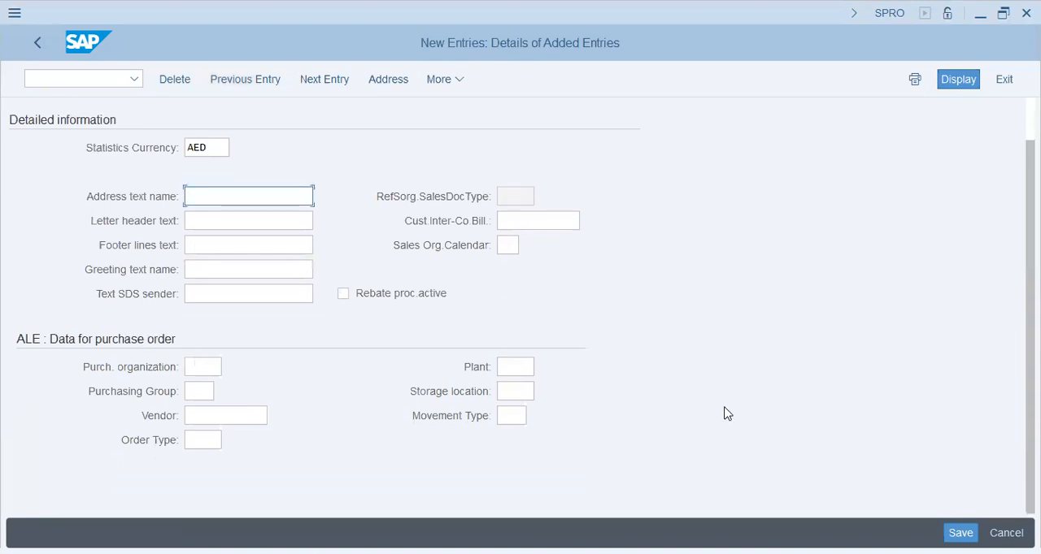
click(528, 370)
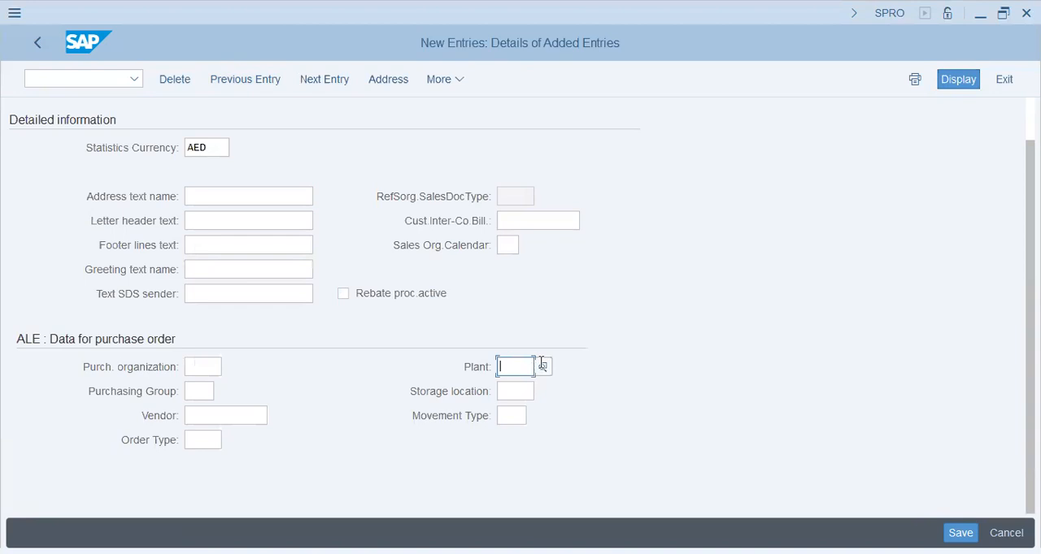
text(PUNA)
key(Tab)
text(SS)
key(BackSpace)
text(HJ)
key(Tab)
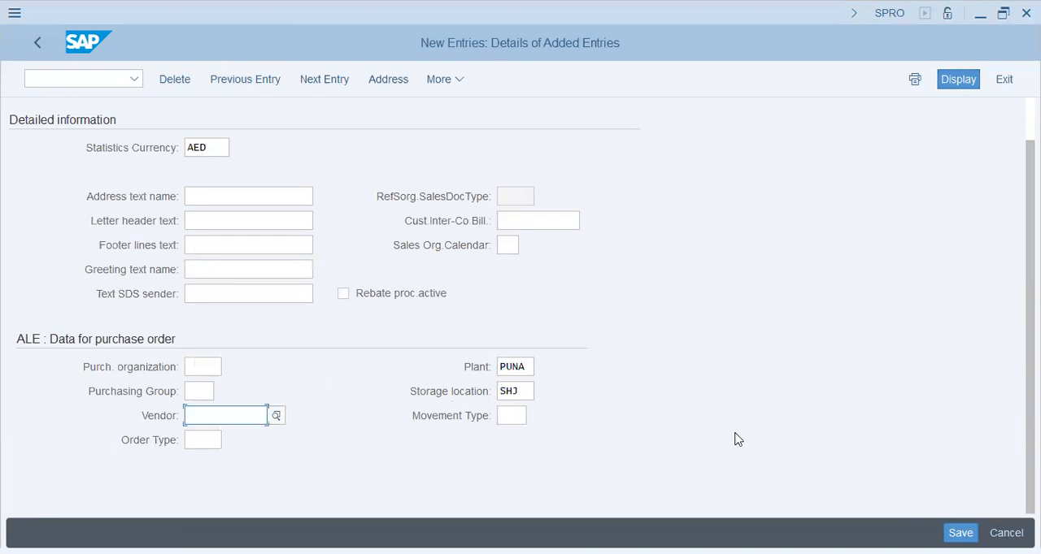
click(513, 539)
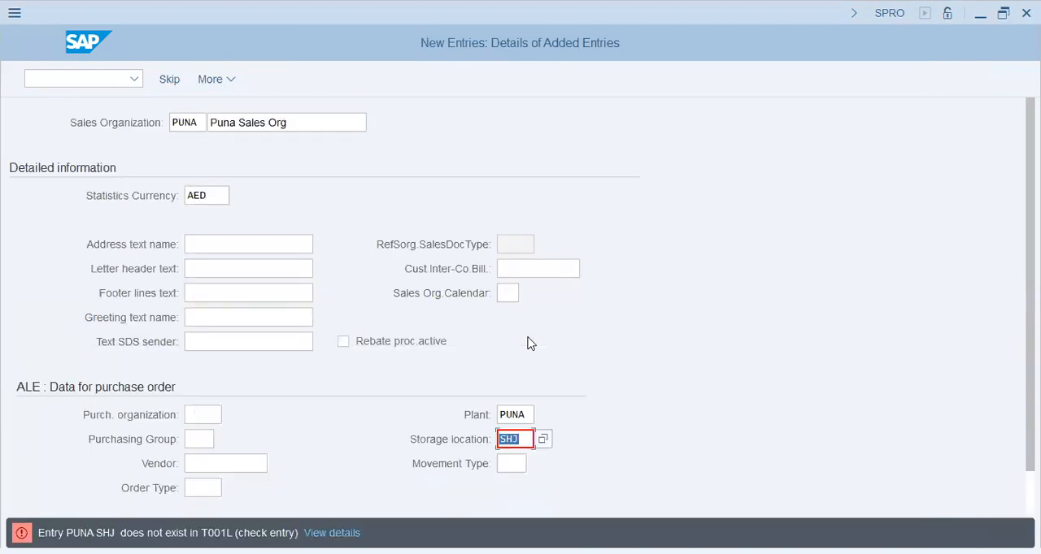
- Clear the sales organization's storage location and proceed to its address details
key(BackSpace)
click(809, 435)
key(Return)
key(Return)
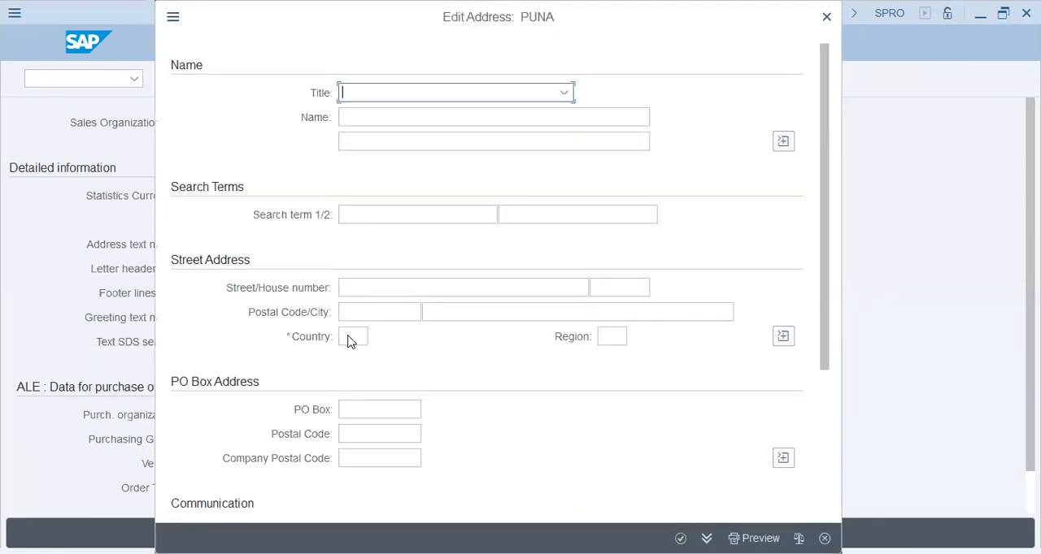
- Set the sales organization's address country to AE and save it to the customizing request
click(349, 342)
text(AE)
key(Tab)
click(681, 538)
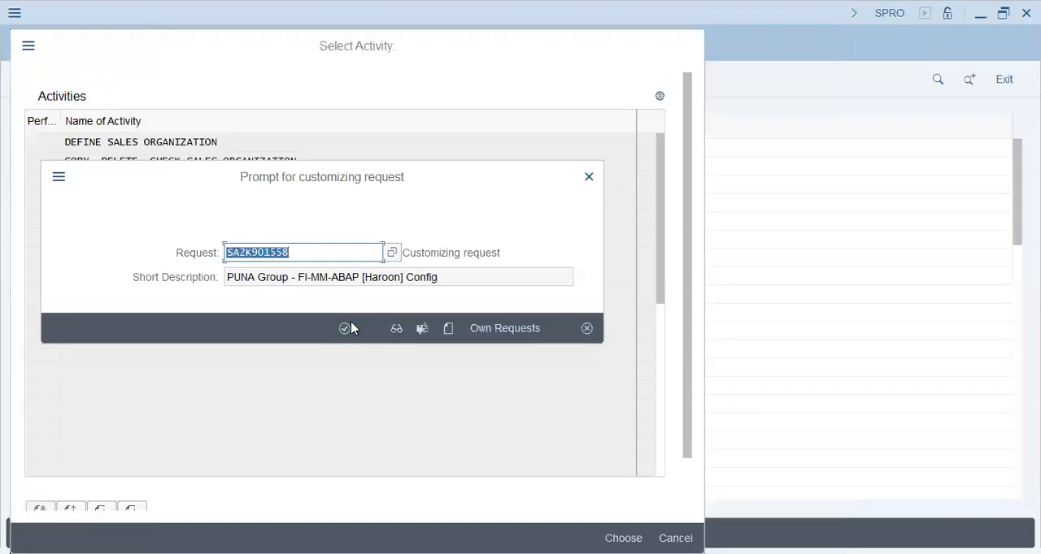
click(348, 328)
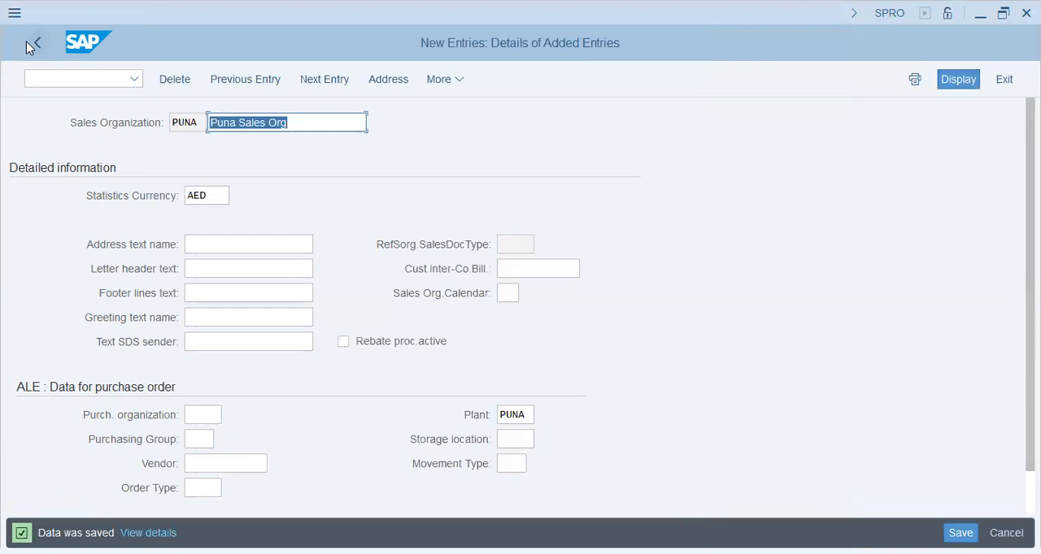
- Return to the implementation guide and open storage location maintenance under Definition > Materials Management for plant PUNA
click(27, 46)
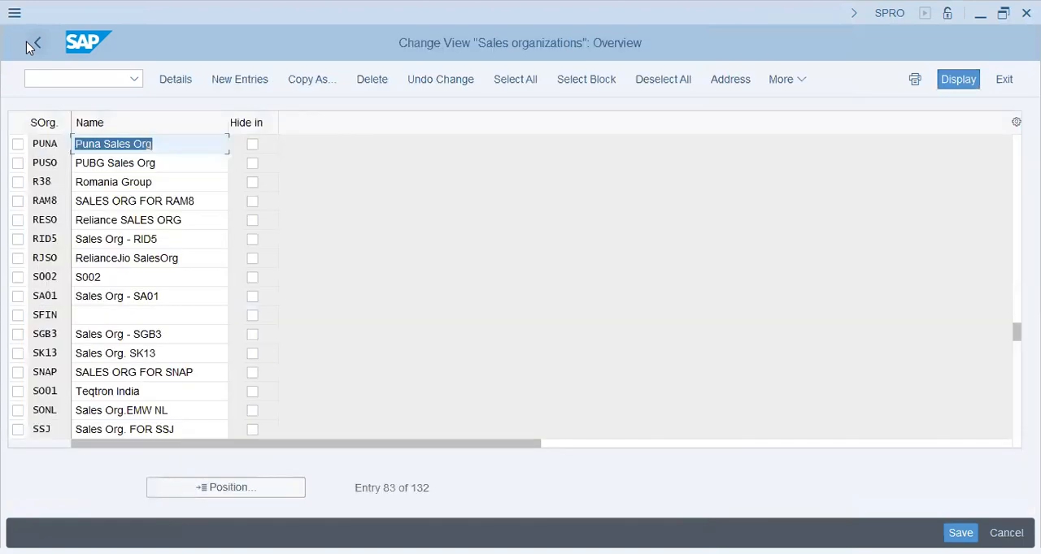
click(27, 46)
double_click(126, 152)
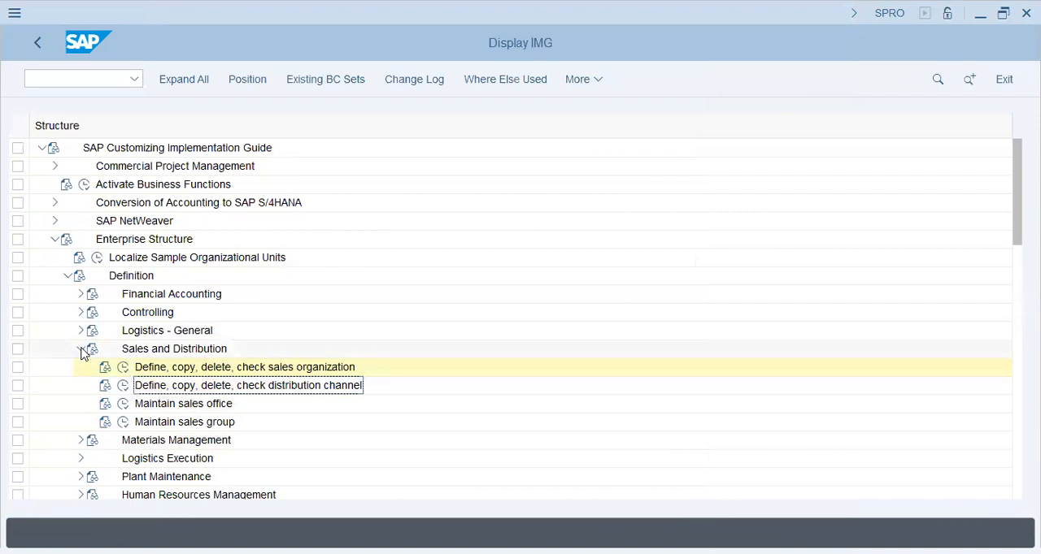
click(81, 349)
click(81, 366)
click(175, 403)
click(122, 403)
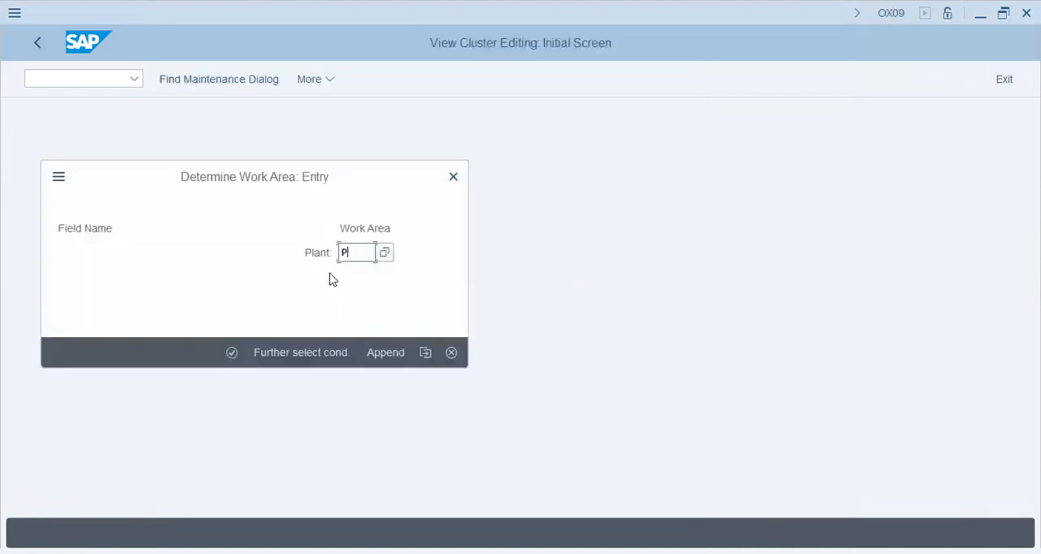
text(PUNA)
key(Return)
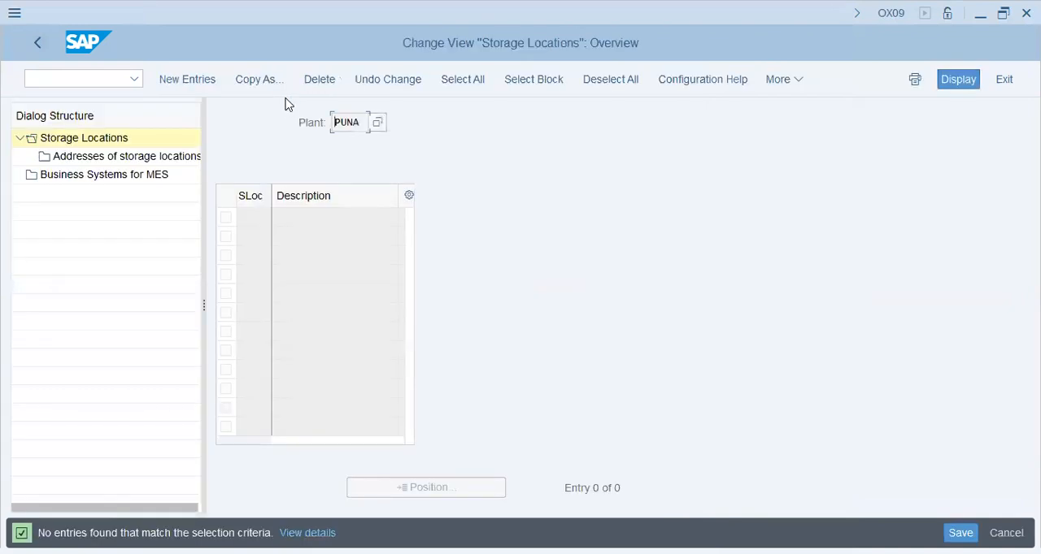
- Add storage locations SHJ (Sharjah) and DXB (Dubai) to plant PUNA, save them to the customizing request, and return to the implementation guide
text(SHJ)
key(Tab)
text(Sharjah)
key(Tab)
text(DXB)
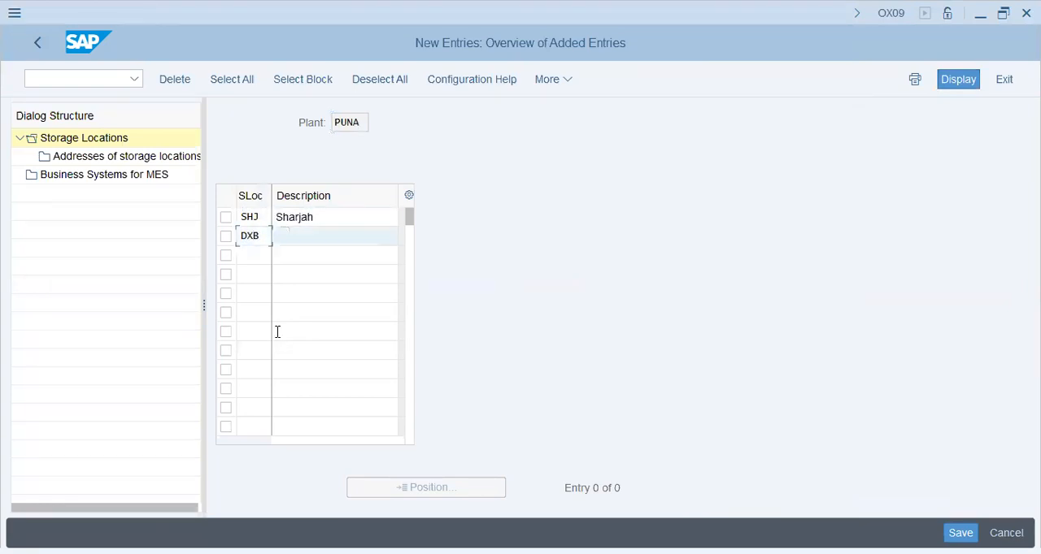
text(Dubai)
key(Return)
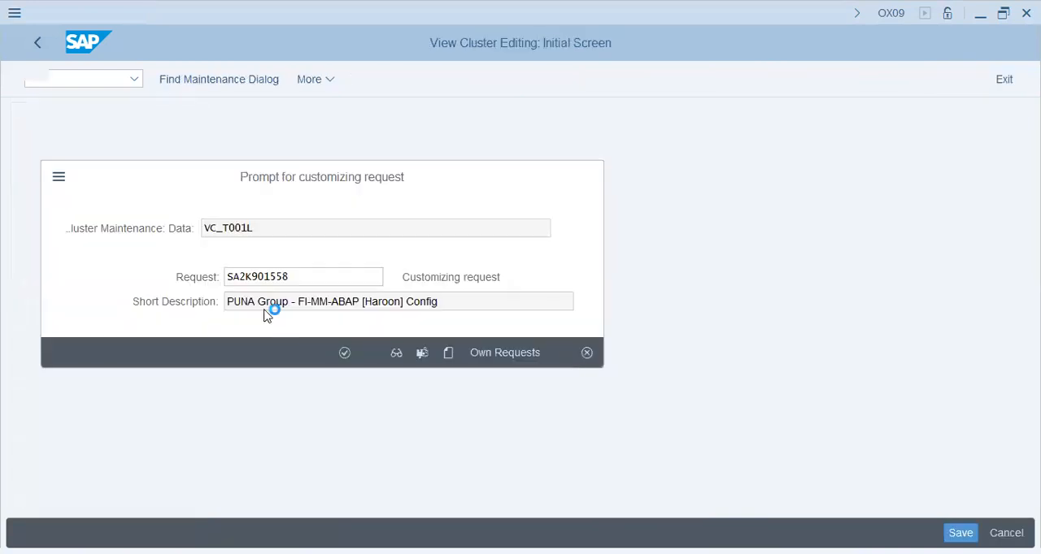
click(37, 42)
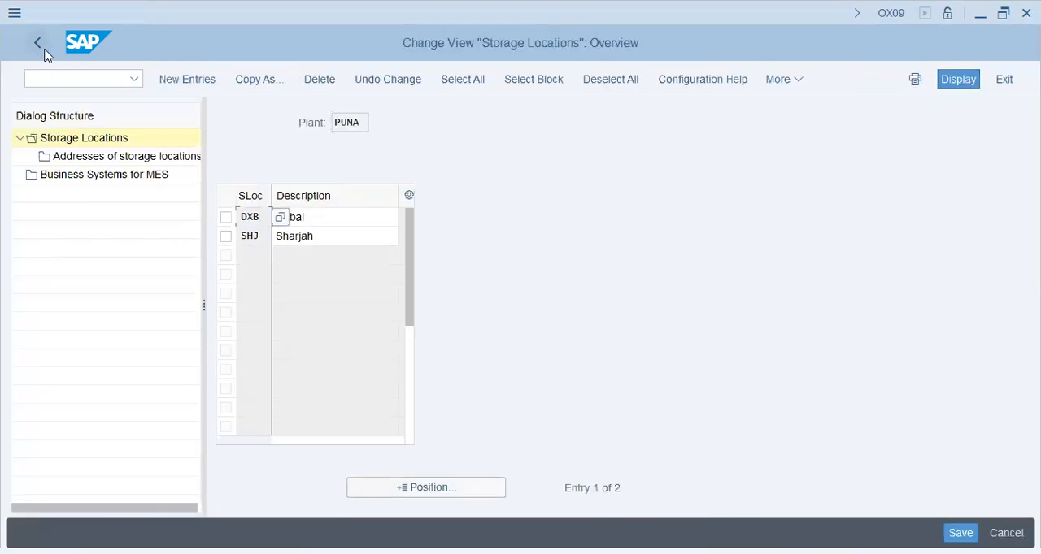
click(37, 42)
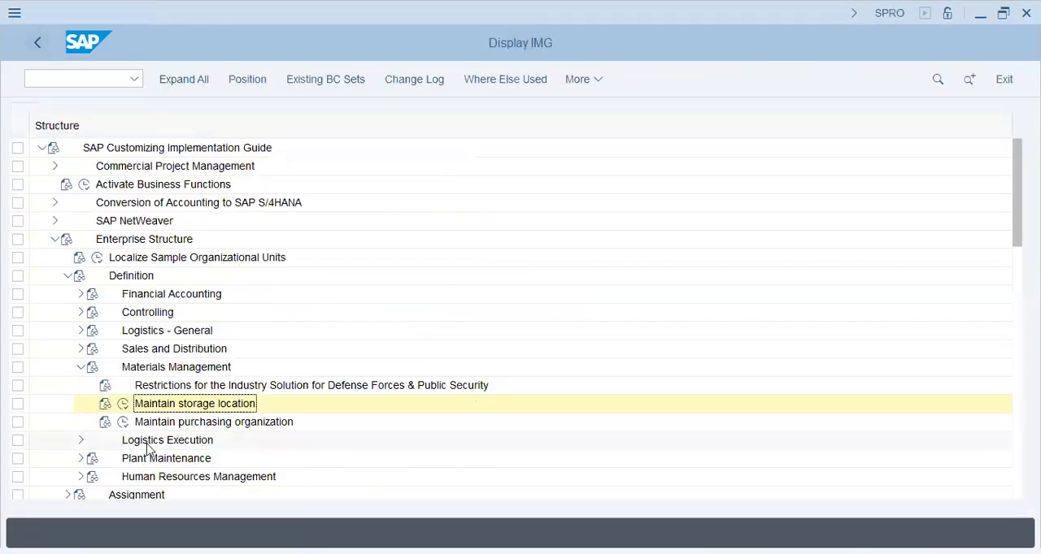
- Create purchasing organization PUNA with the description "Puna pur.Org", save it, and return to the implementation guide
click(123, 421)
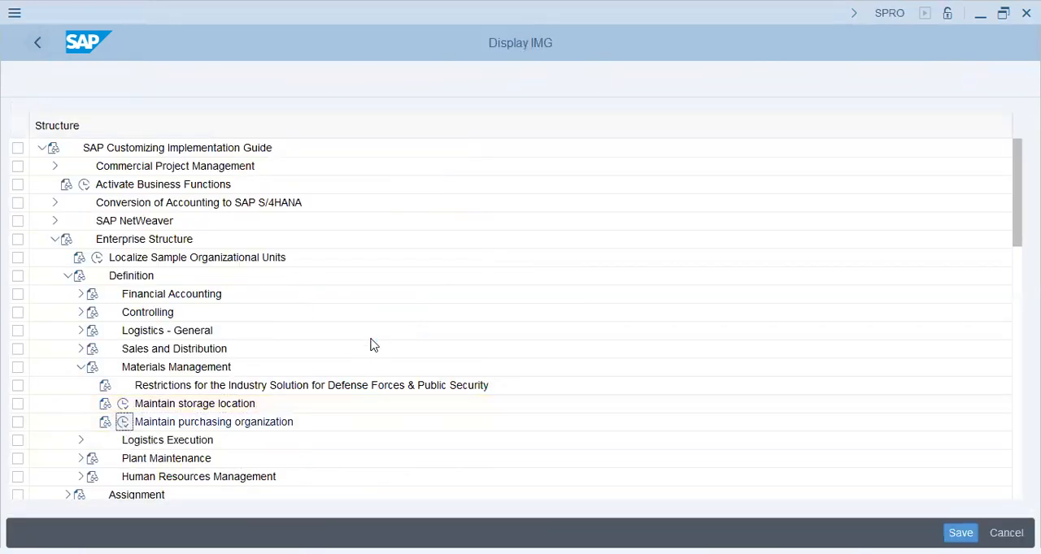
key(F5)
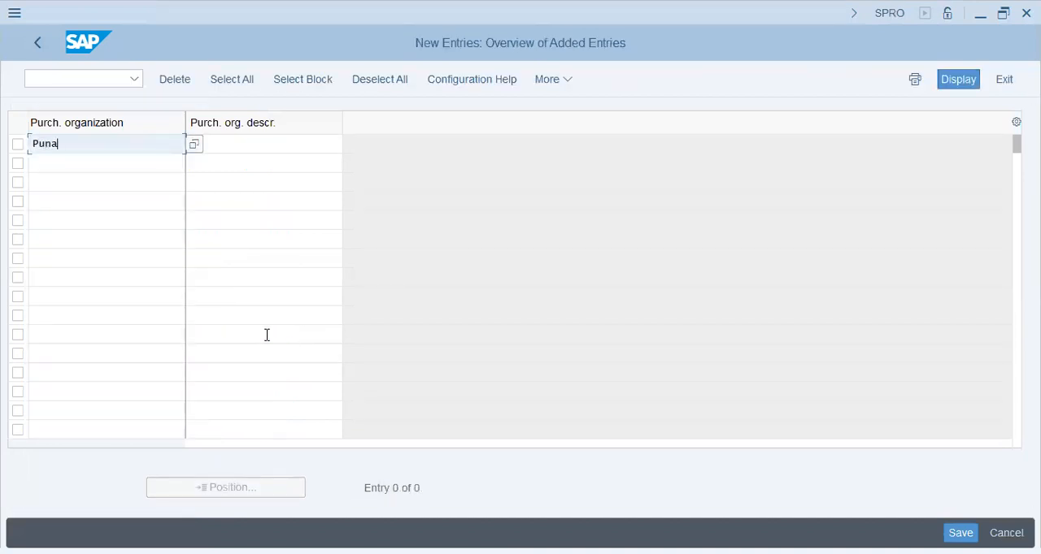
key(Tab)
text(P)
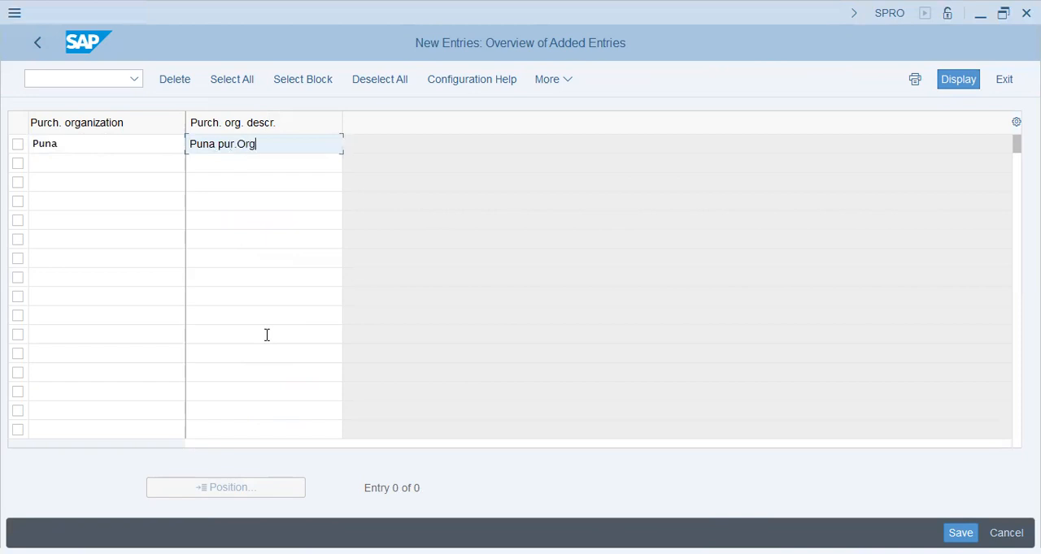
key(Return)
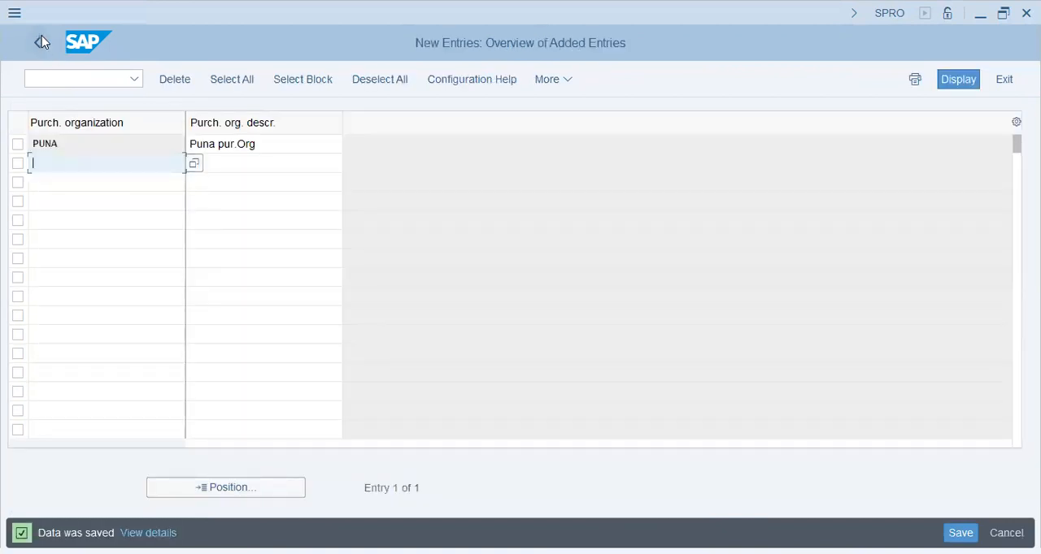
click(41, 38)
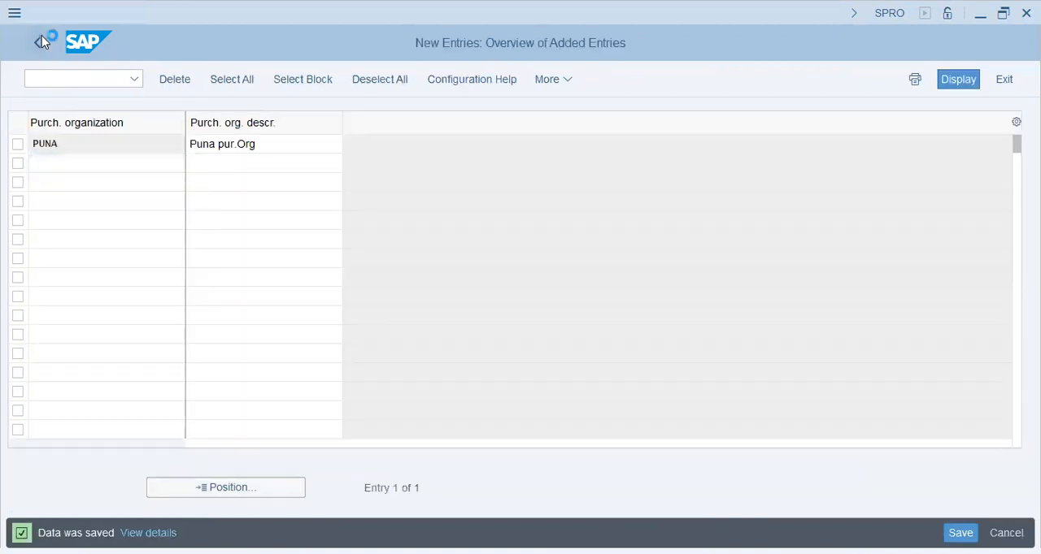
click(41, 41)
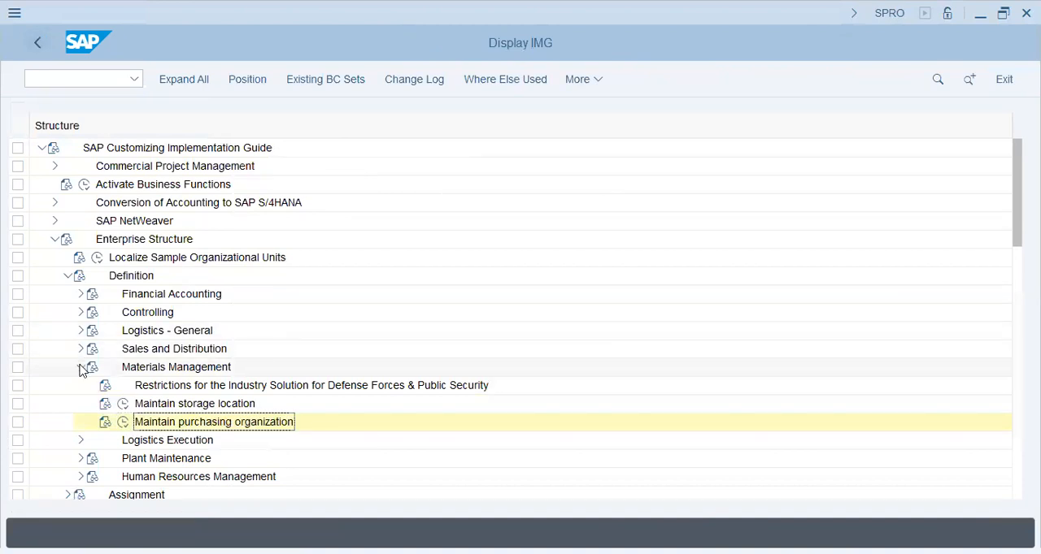
- Collapse the Definition branch and open the company code to company assignment under Assignment > Financial Accounting
click(81, 367)
click(70, 277)
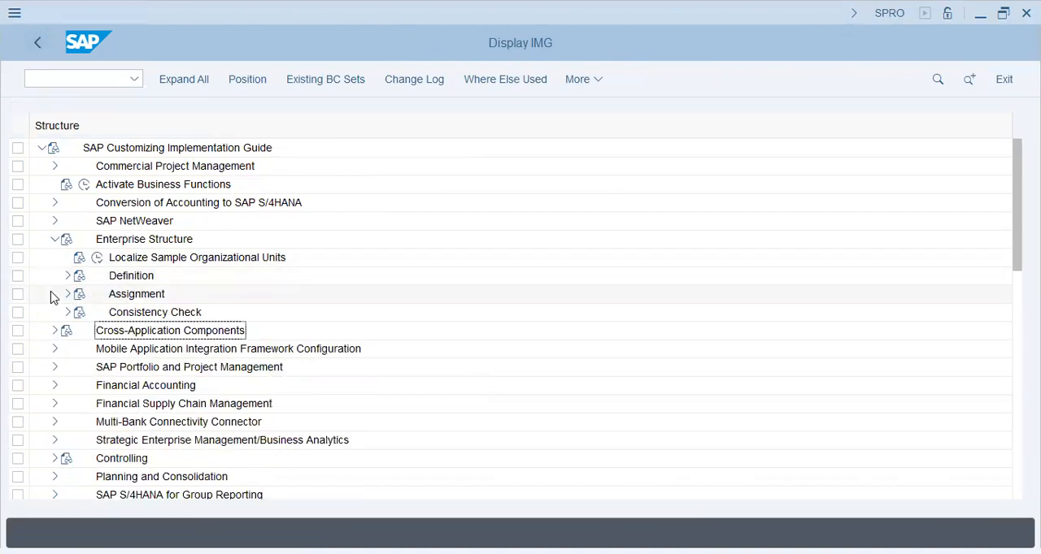
click(67, 293)
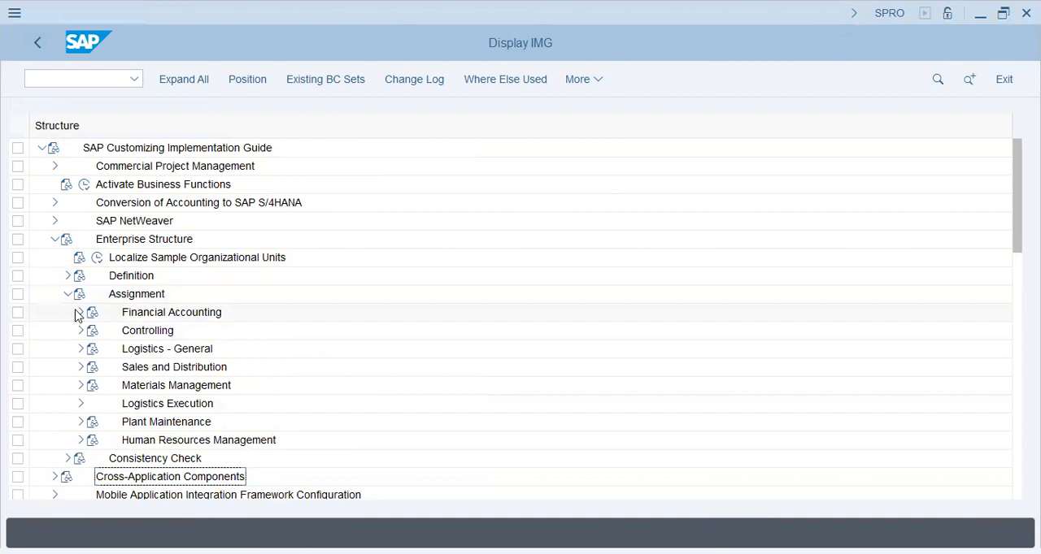
click(81, 312)
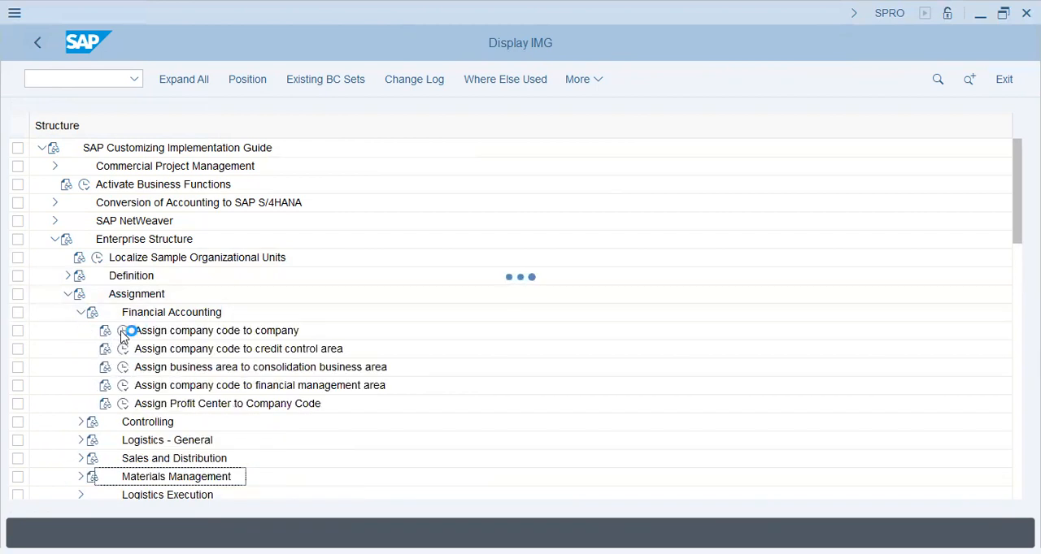
click(123, 332)
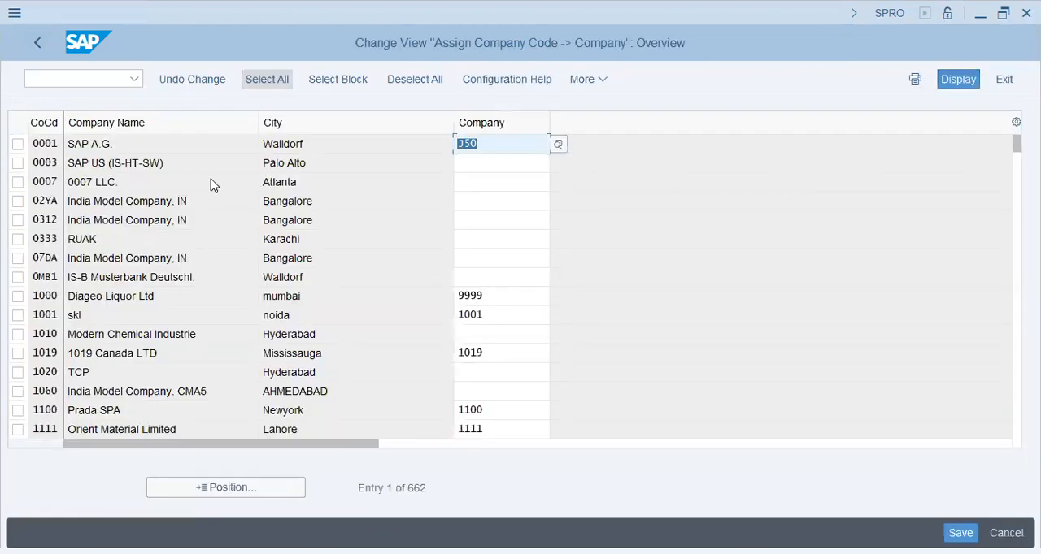
- Find company code PUNA, assign it to company PUNA, save the assignment, and return to the implementation guide
click(295, 490)
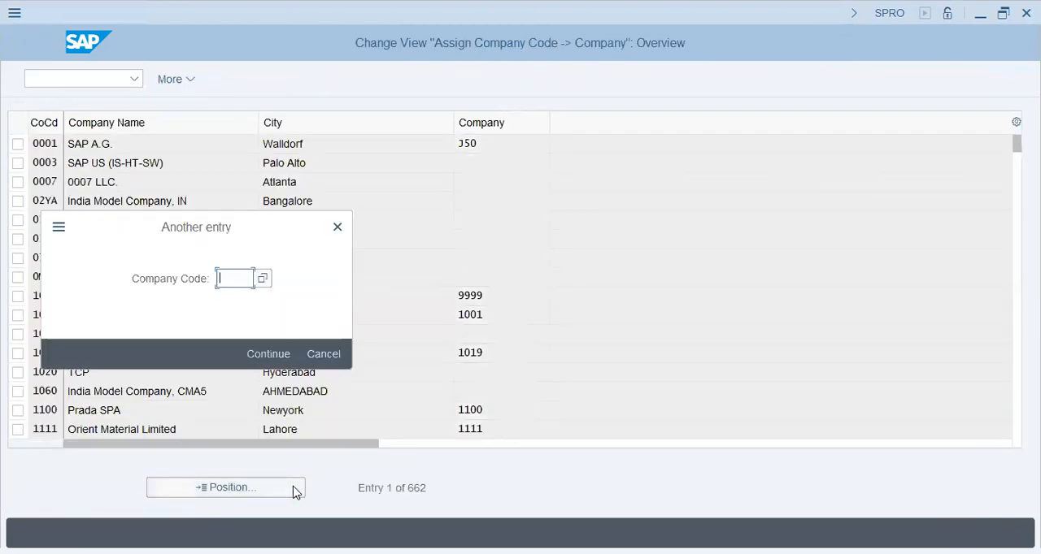
text(puna)
key(Return)
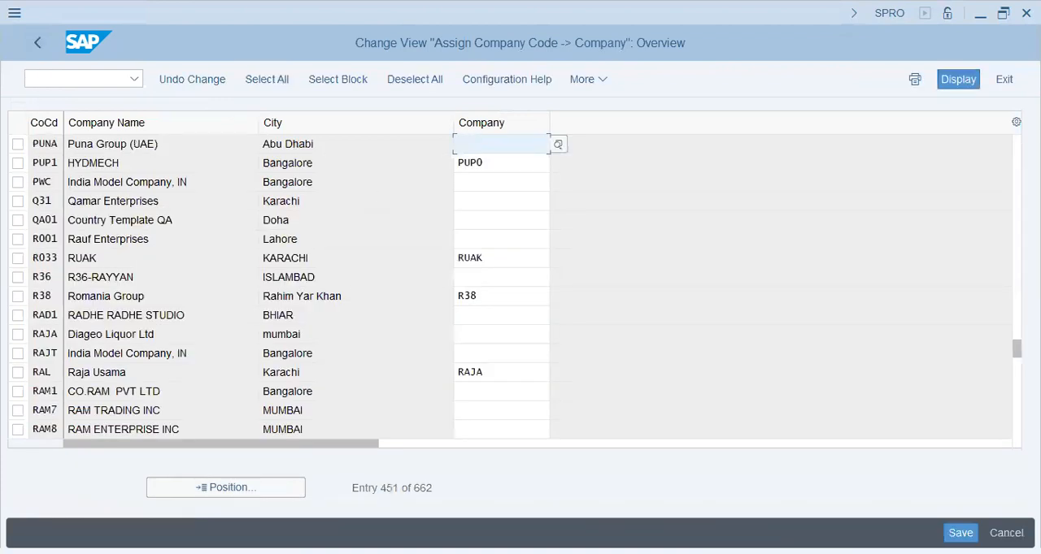
text(puna)
key(Return)
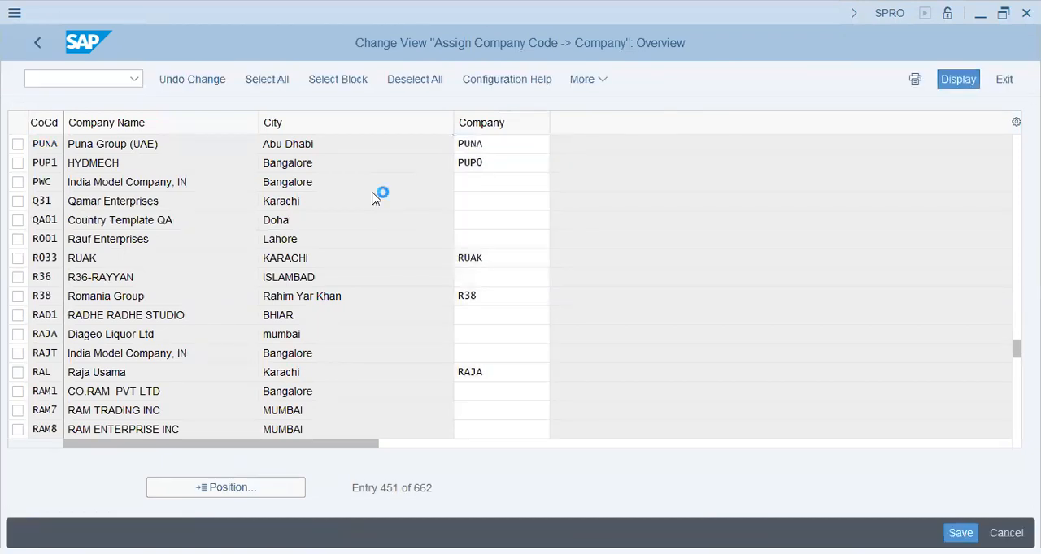
key(Return)
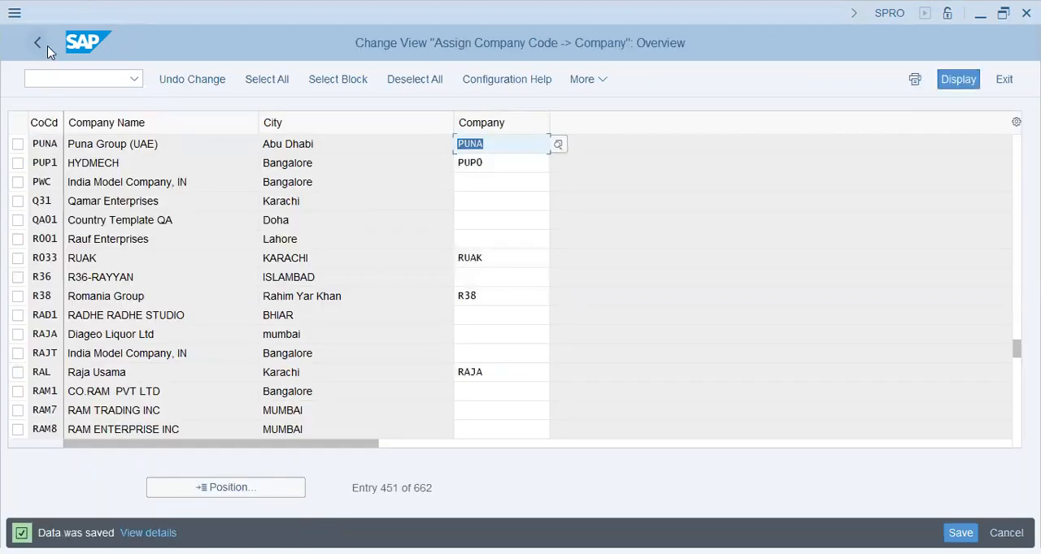
click(48, 51)
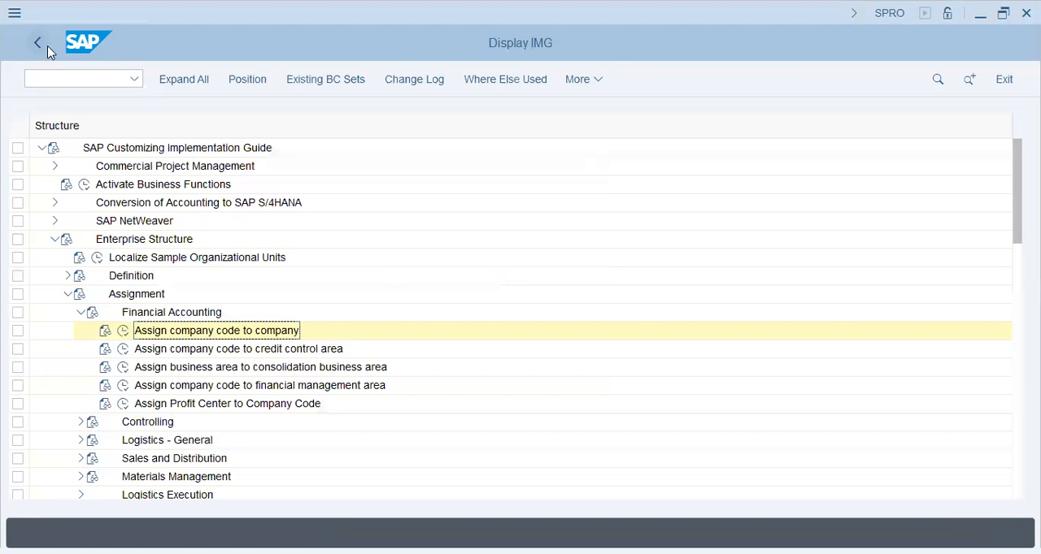
- Under Assignment > Logistics - General, assign plant PUNA to company code PUNA and save it to the customizing request
click(81, 312)
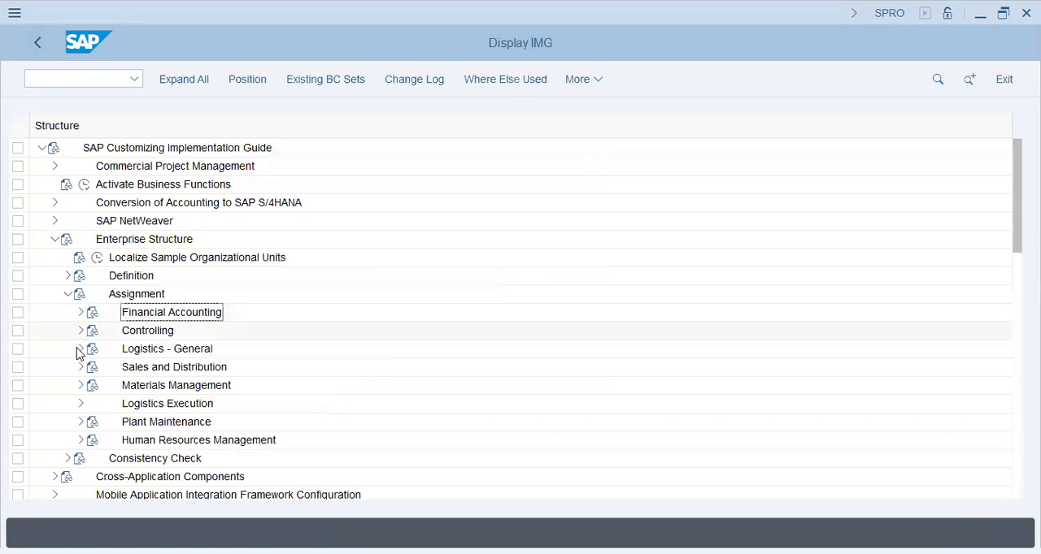
double_click(203, 349)
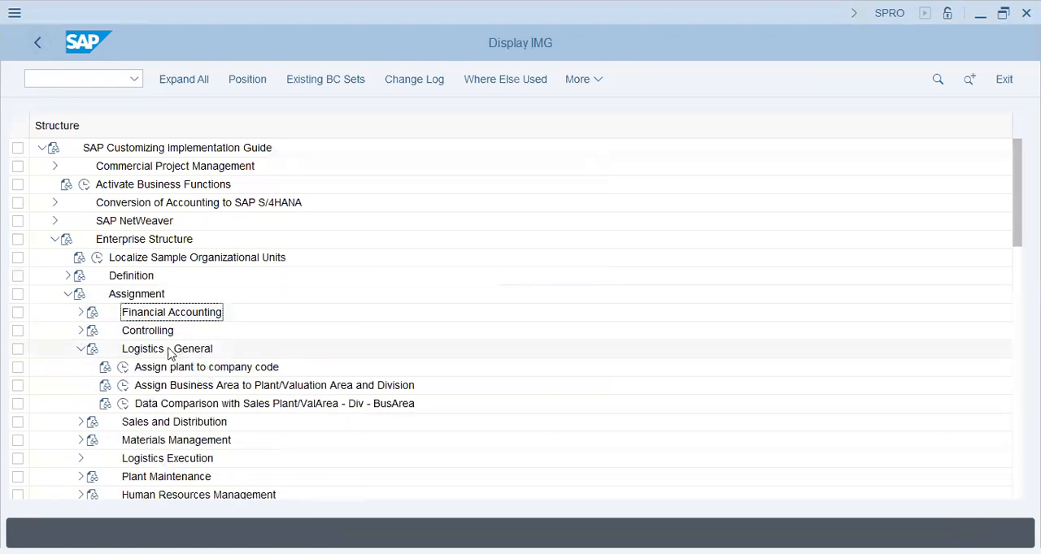
click(123, 368)
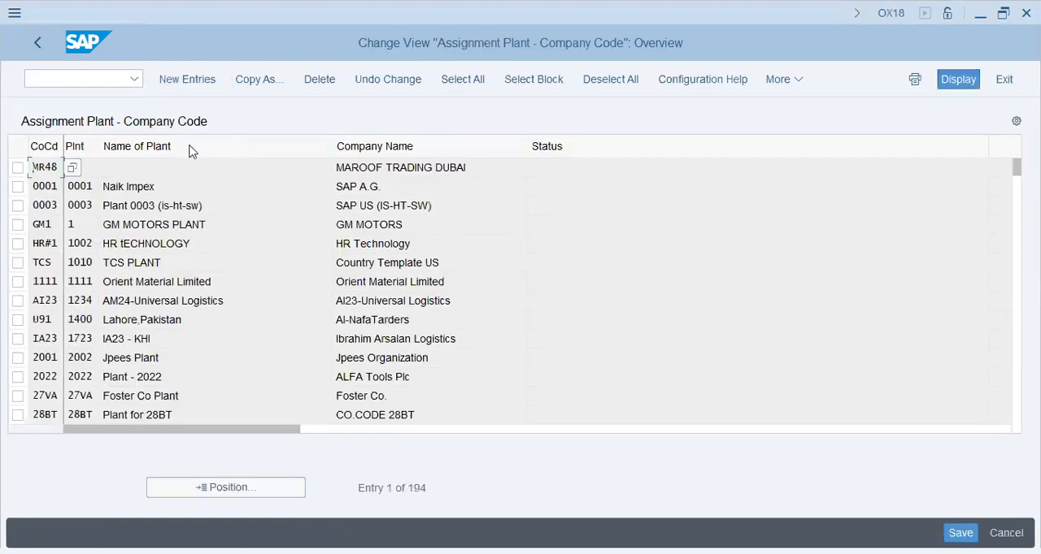
click(198, 78)
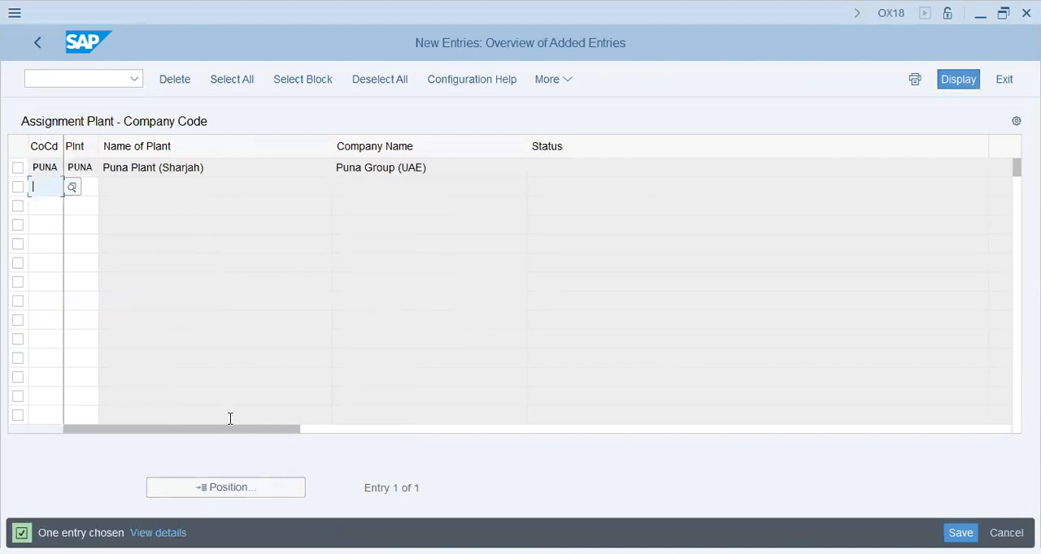
key(ctrl+s)
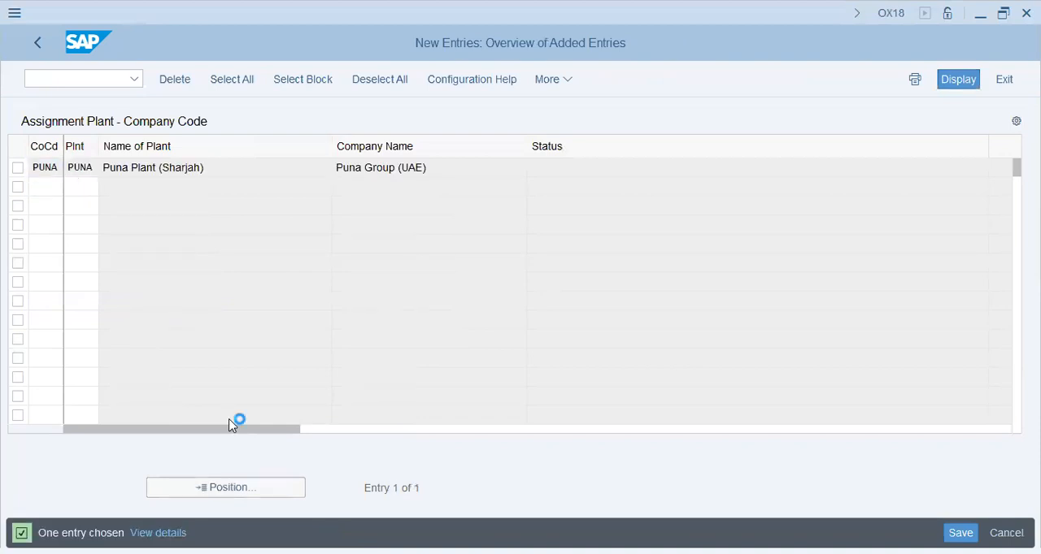
click(345, 353)
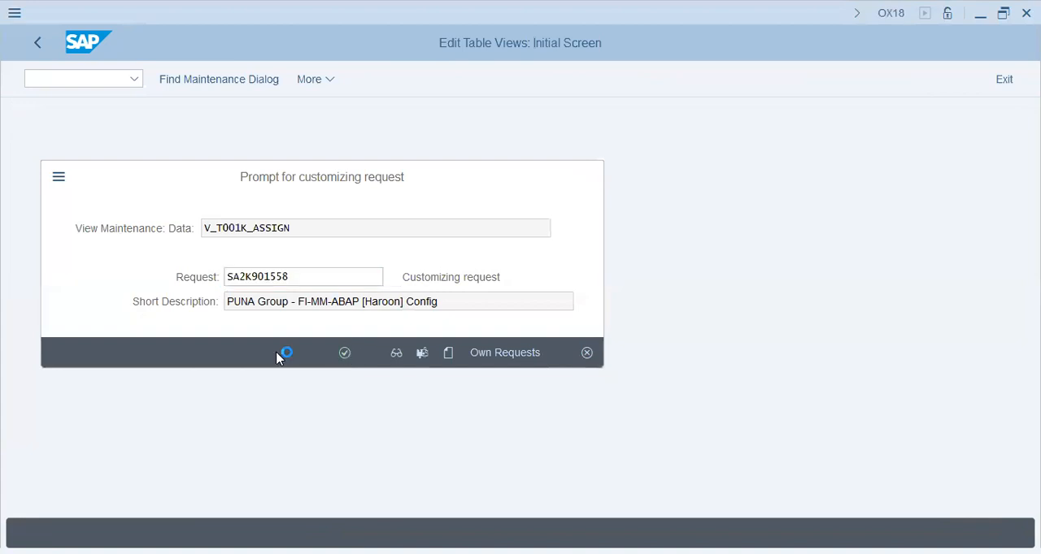
click(37, 42)
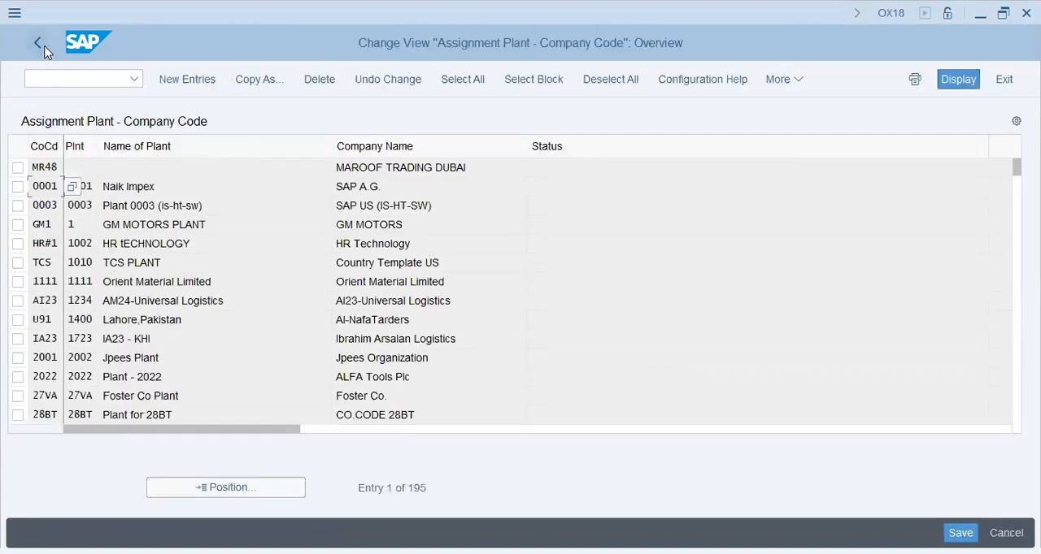
click(41, 45)
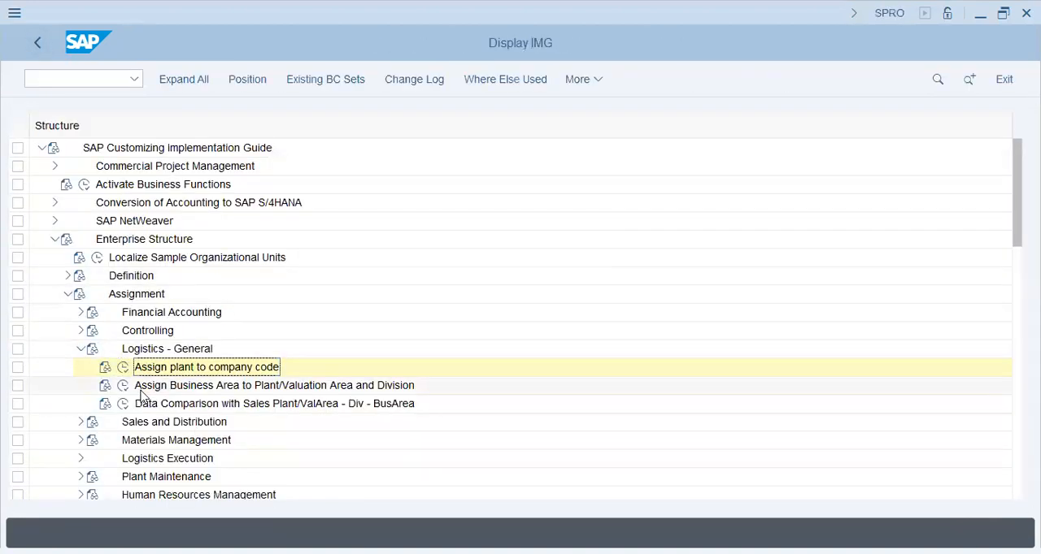
- Under Assignment > Sales and Distribution, assign sales organization PUNA to company code PUNA and save the assignment
click(80, 348)
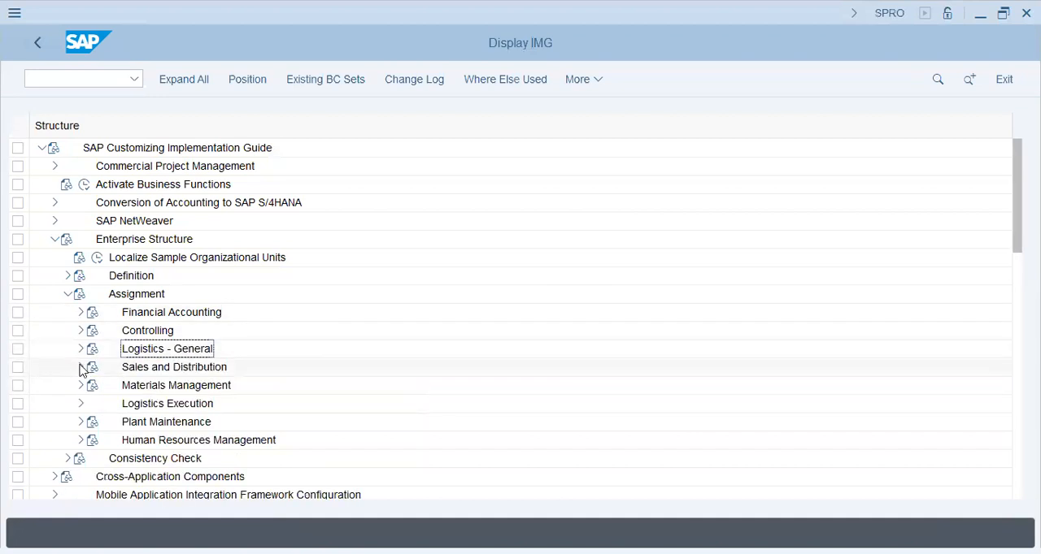
click(81, 366)
click(122, 367)
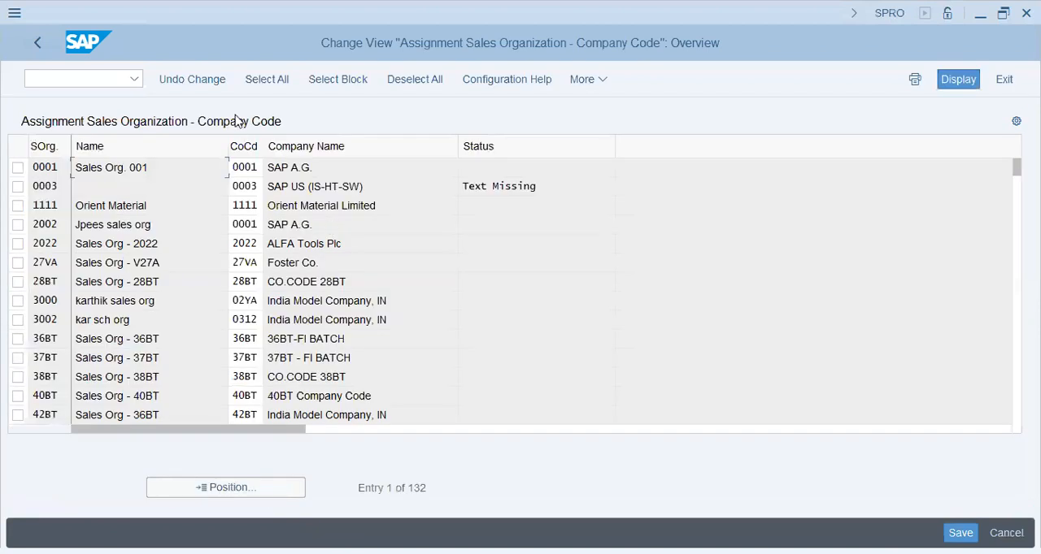
click(226, 488)
text(puna)
key(Return)
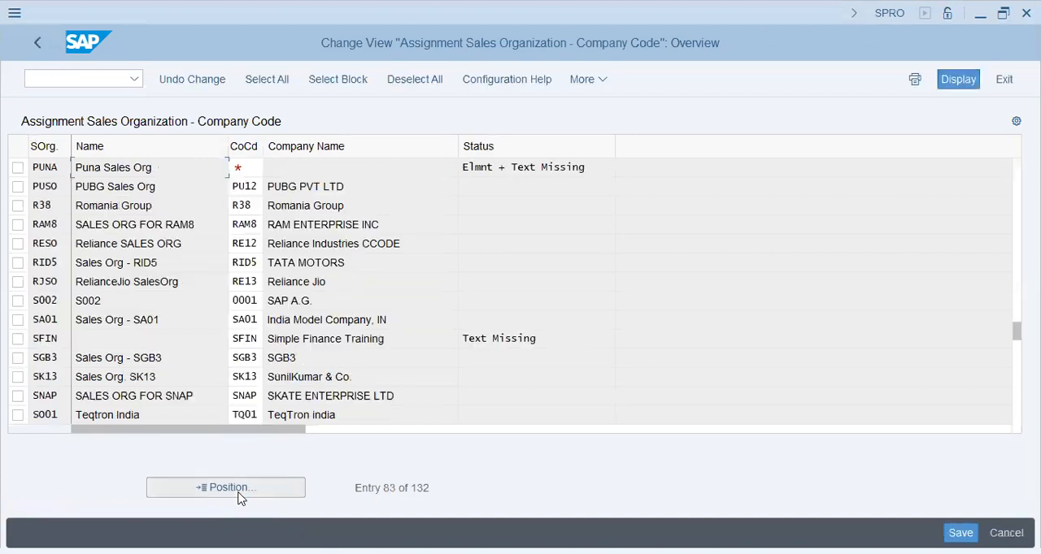
text(PUNA)
key(Return)
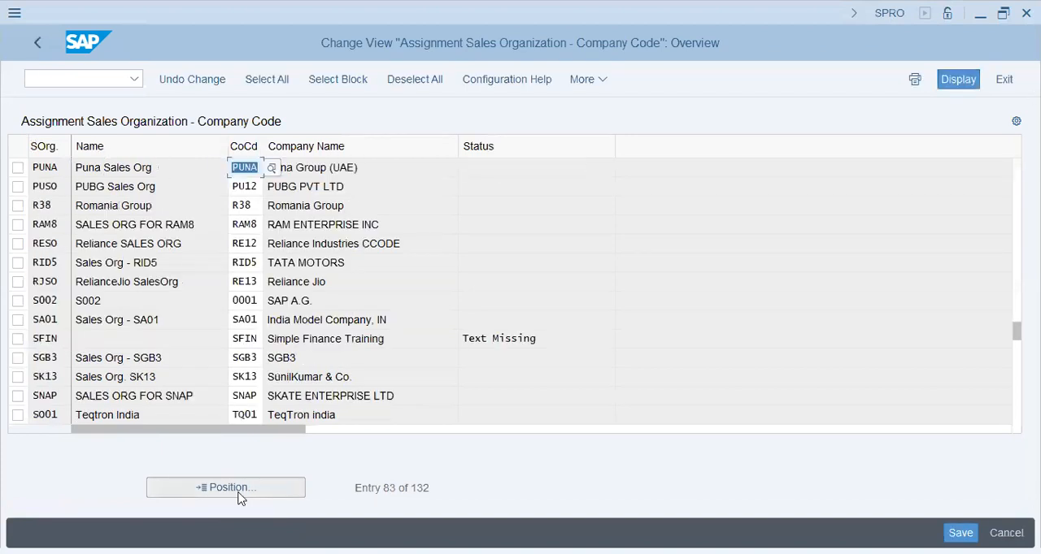
click(239, 492)
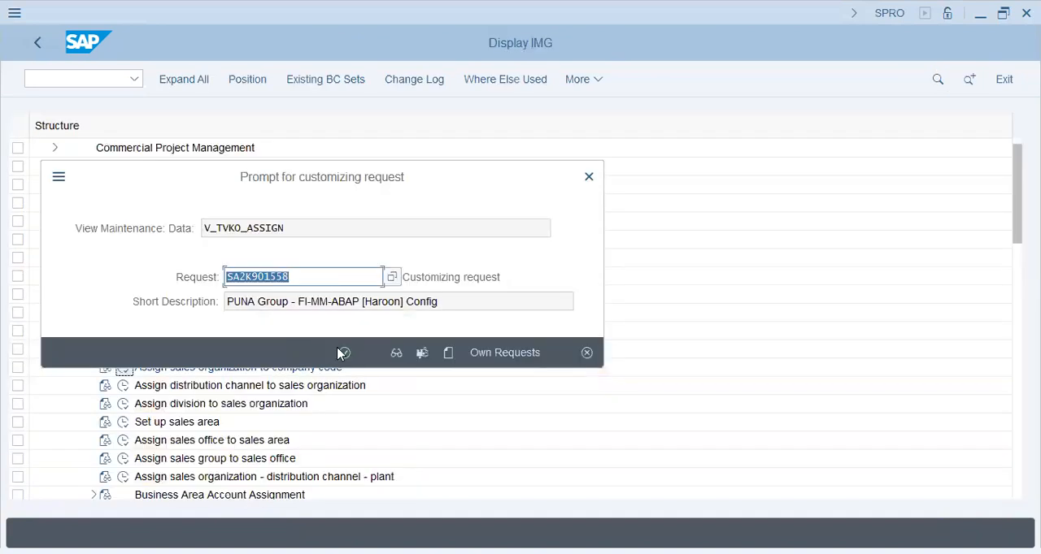
click(340, 353)
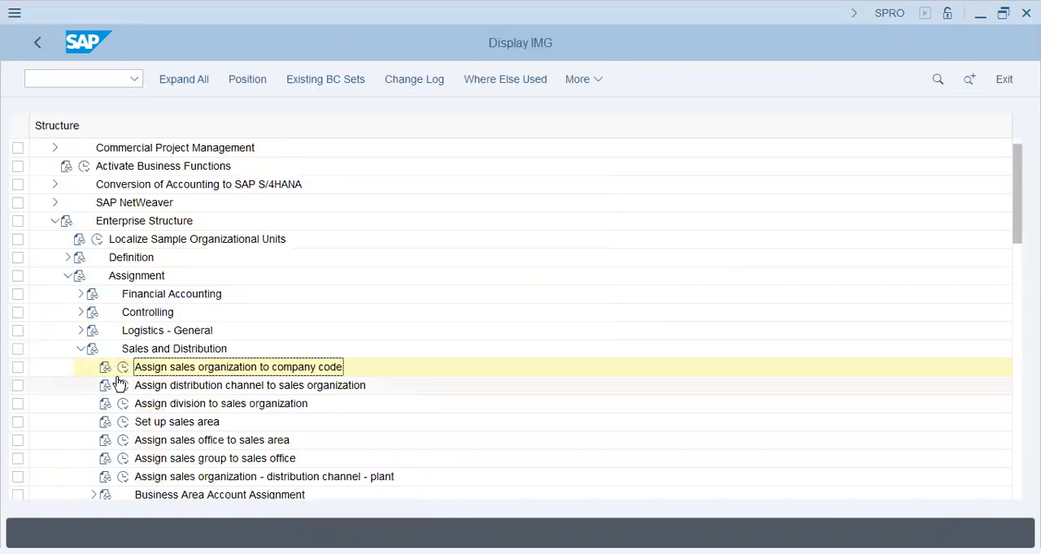
- Under Assignment > Materials Management, assign purchasing organization PUNA to company code PUNA and save it to the customizing request
click(81, 349)
click(81, 366)
click(123, 385)
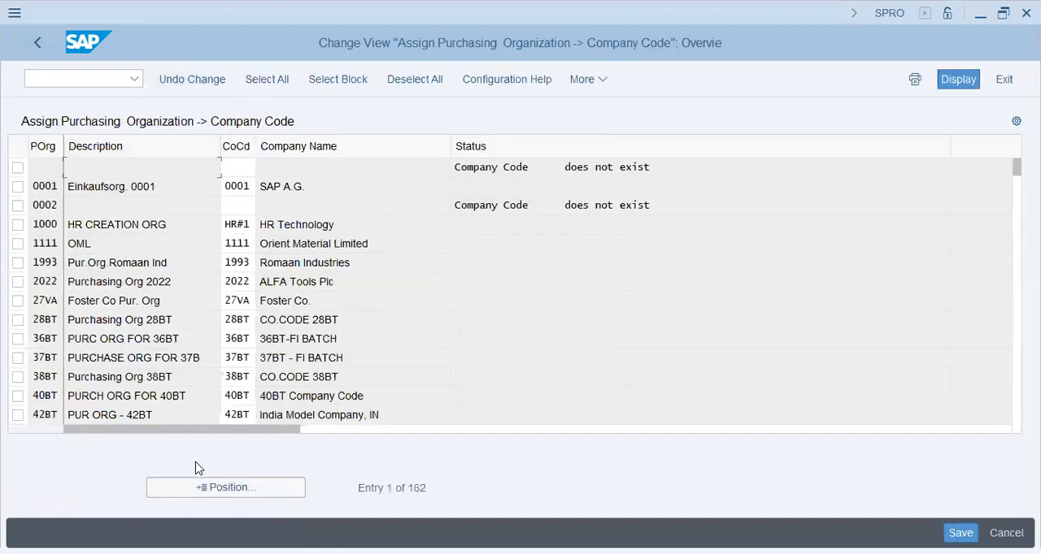
click(209, 487)
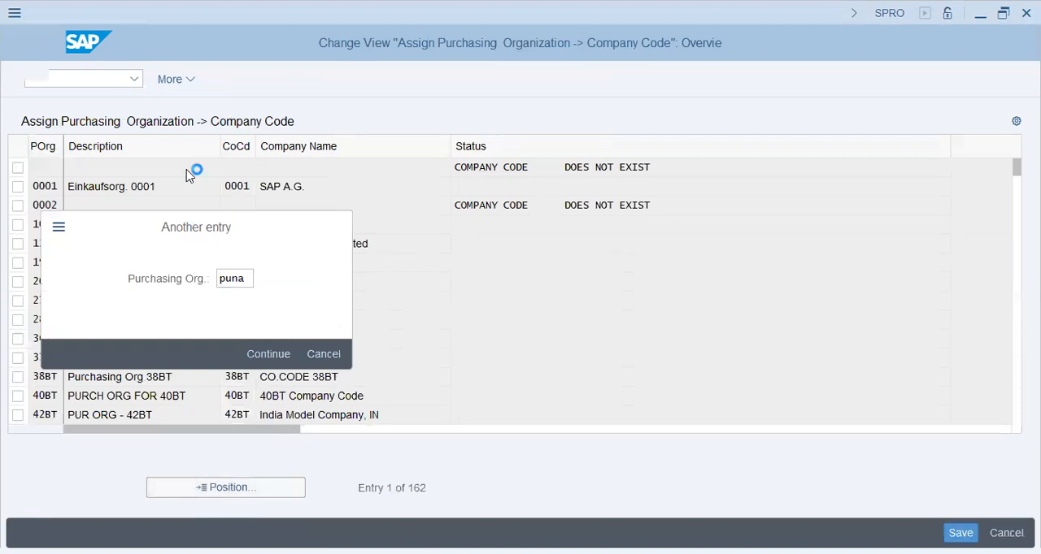
text(puna)
key(Return)
key(ctrl+s)
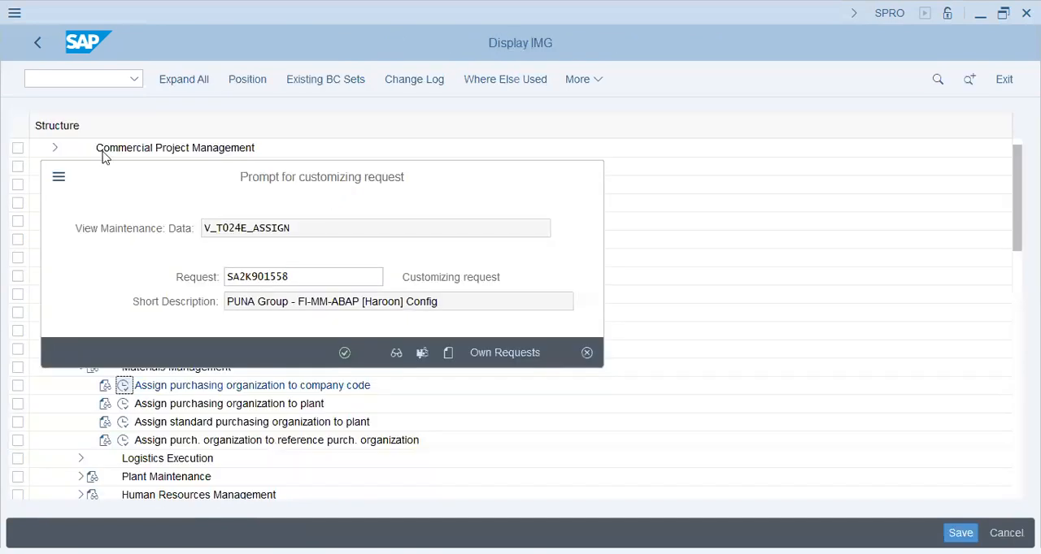
key(Return)
click(38, 38)
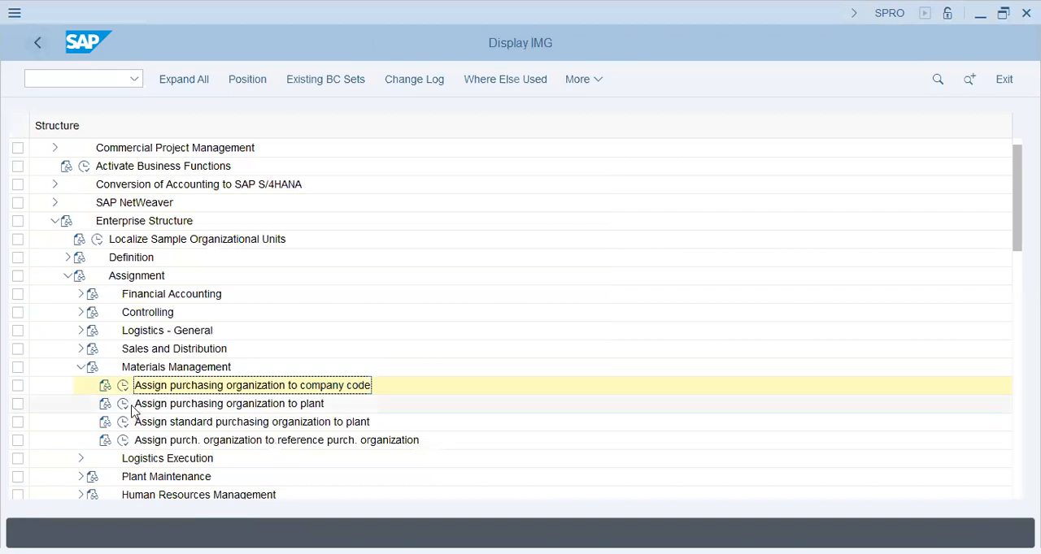
- Add a new entry assigning purchasing organization PUNA to plant PUNA, save it to the customizing request, and return to the implementation guide
click(123, 404)
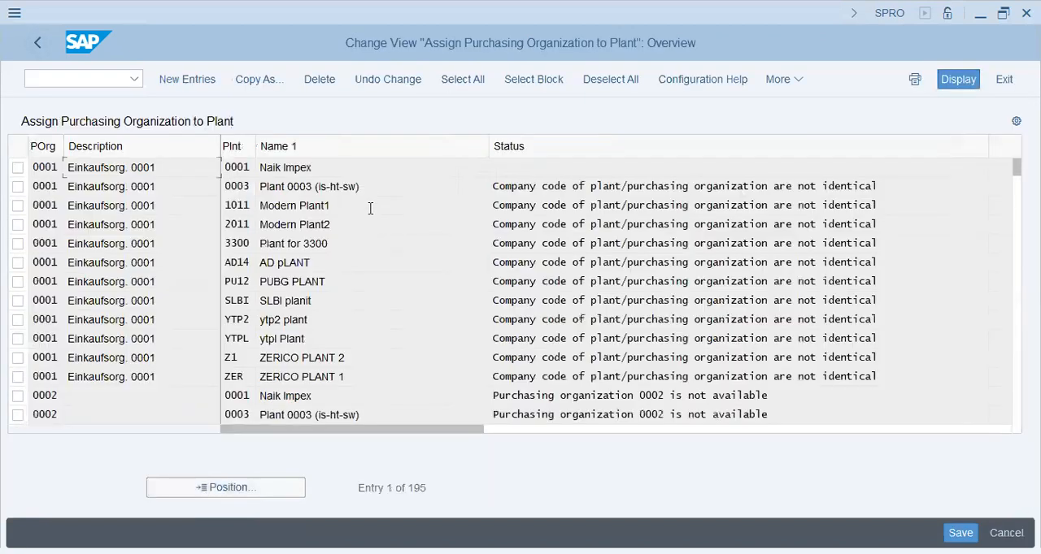
click(190, 81)
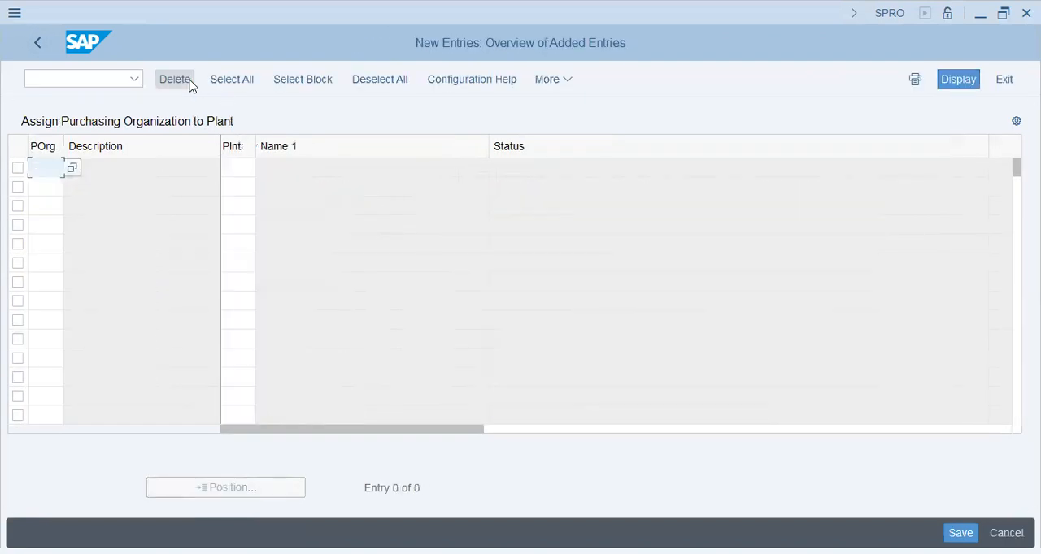
key(Tab)
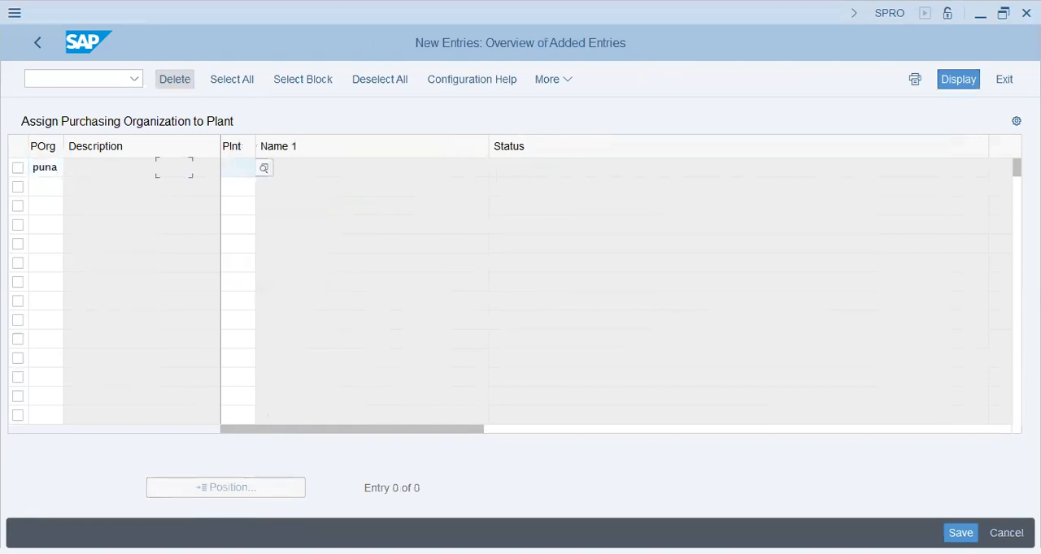
text(puna)
key(Return)
key(ctrl+s)
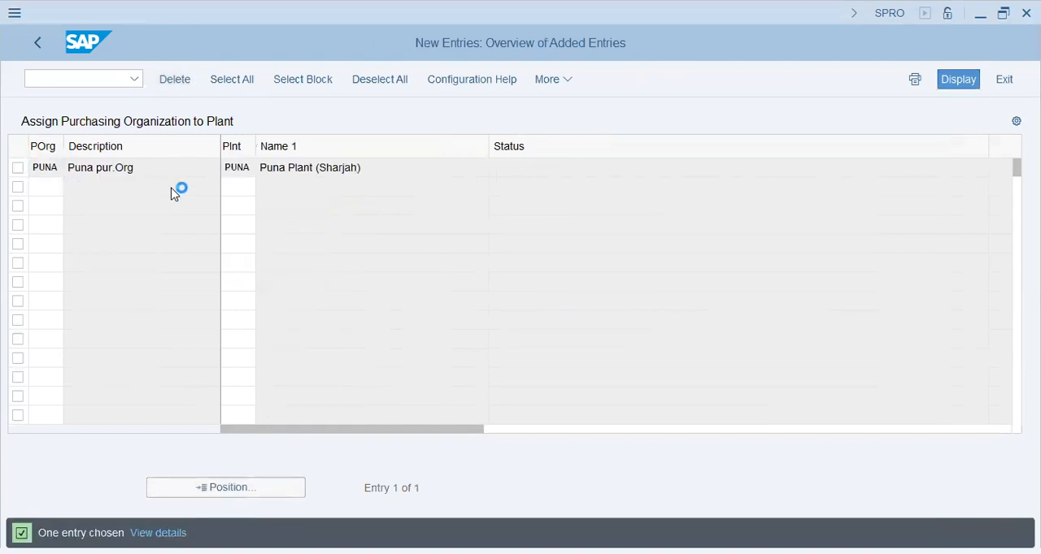
key(Return)
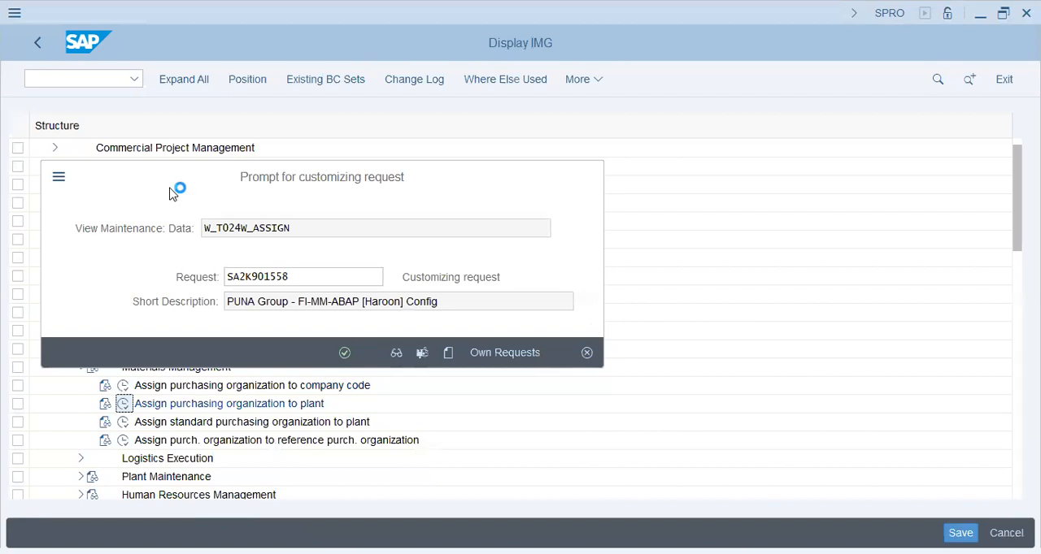
click(41, 38)
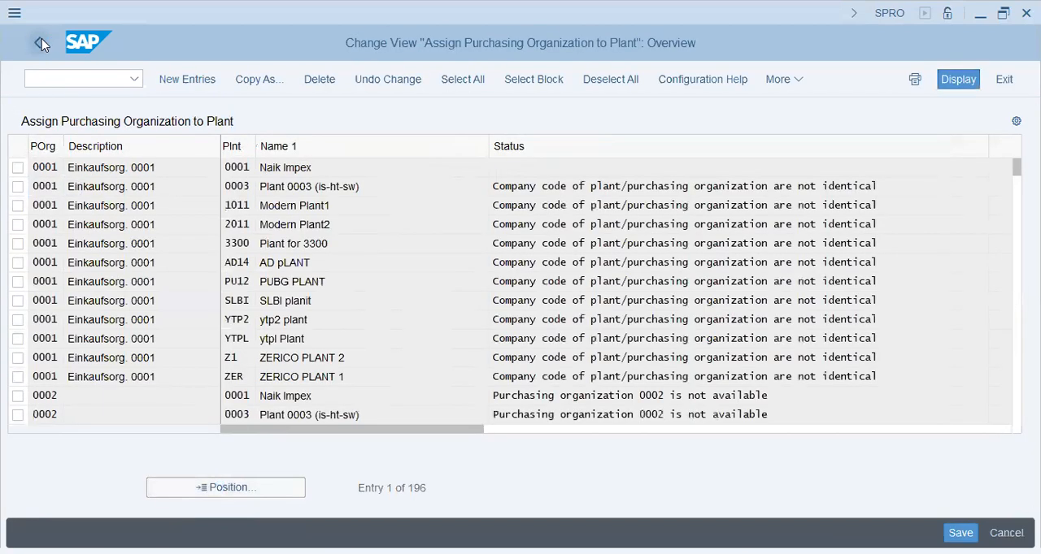
click(41, 38)
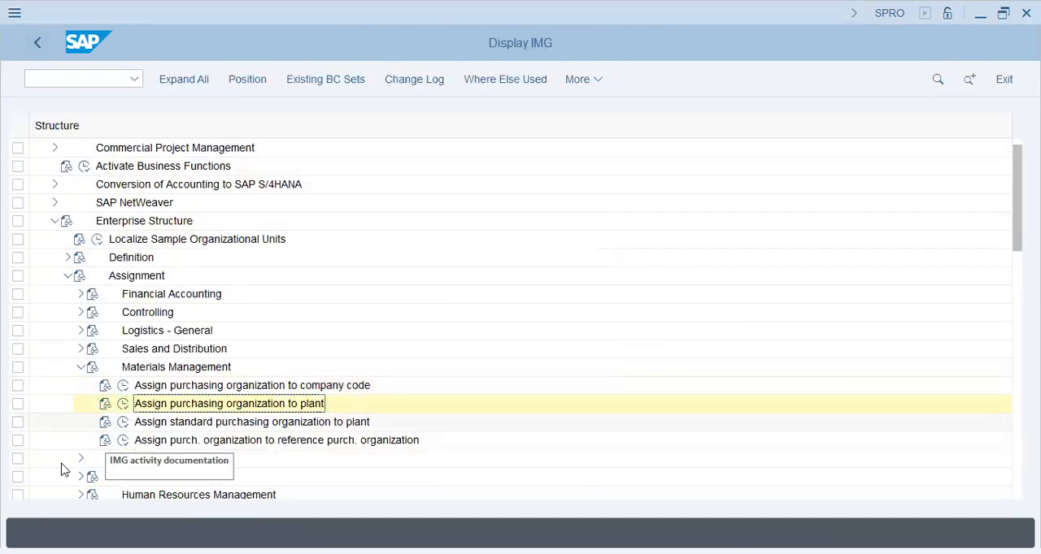
- Collapse the Enterprise Structure branch and open Edit Chart of Accounts List under General Ledger Accounting > Master Data > G/L Accounts > Preparations
click(80, 368)
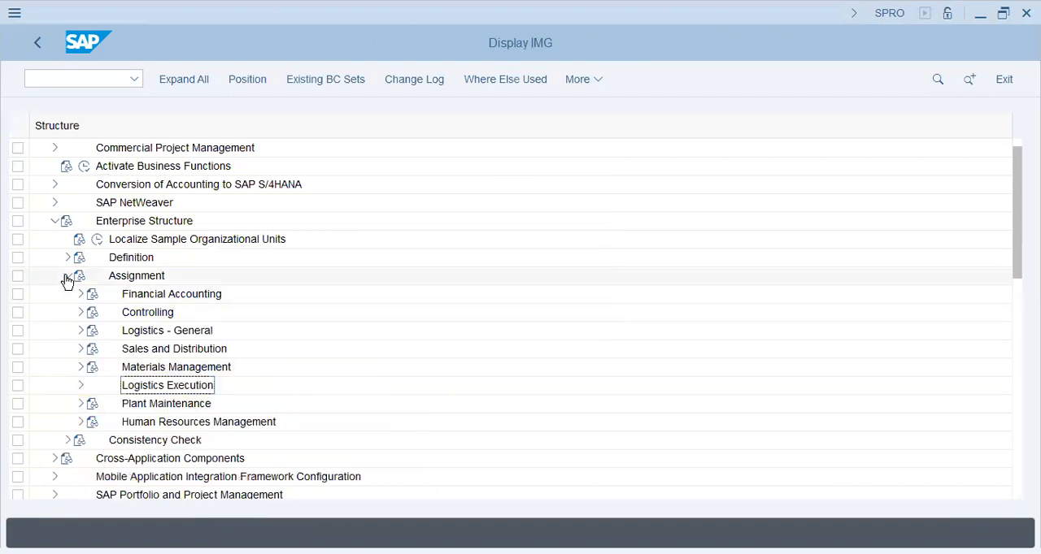
click(67, 277)
click(55, 222)
click(54, 293)
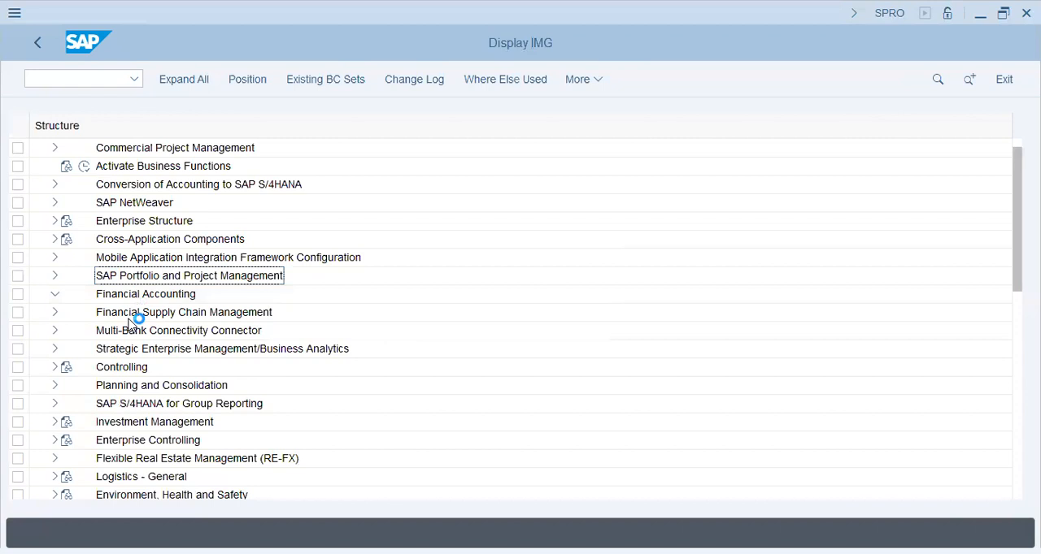
click(68, 294)
click(81, 314)
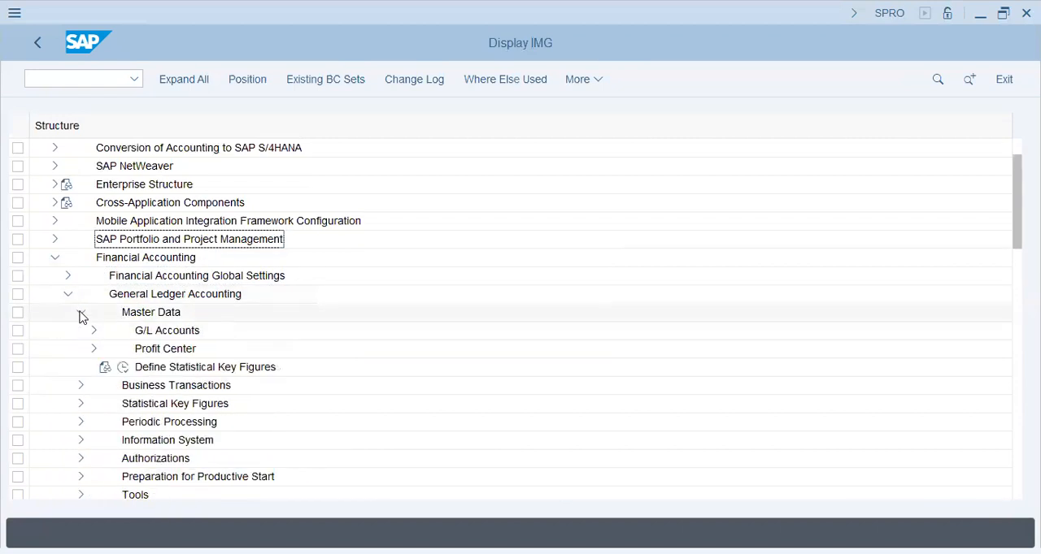
click(94, 331)
click(107, 349)
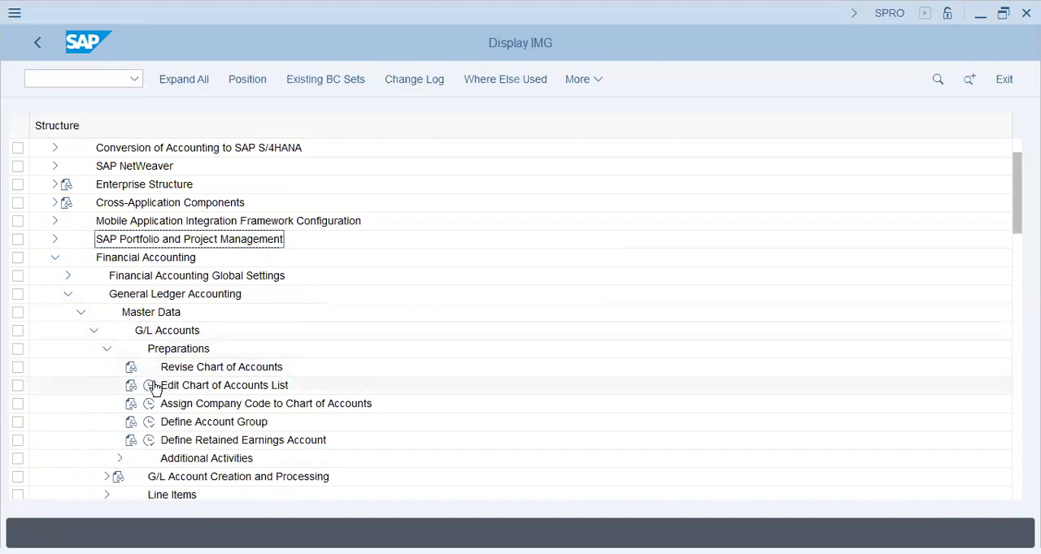
click(150, 387)
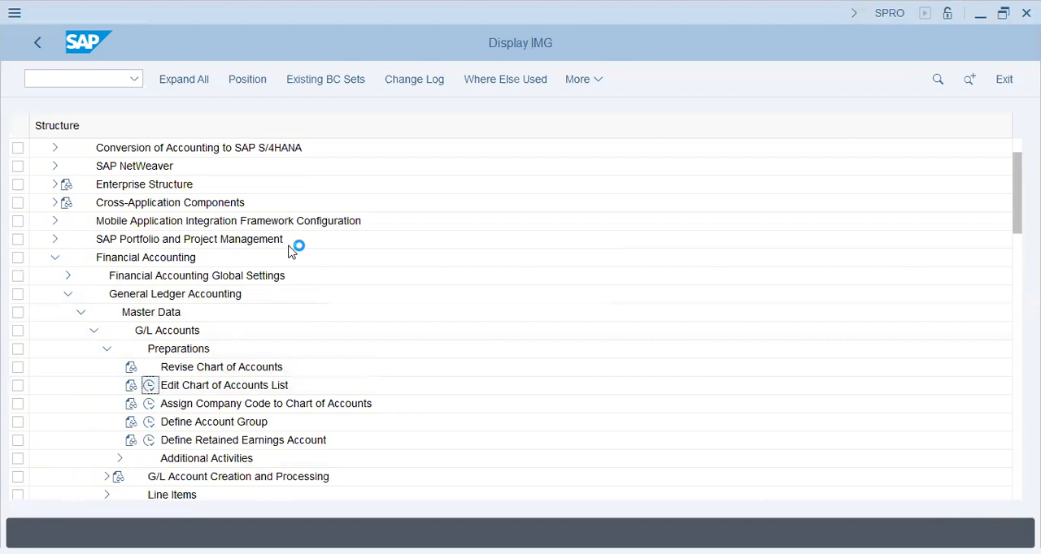
- Create a new chart of accounts entry PUNA with the description "Puna Group - Chart of Accounts"
click(239, 79)
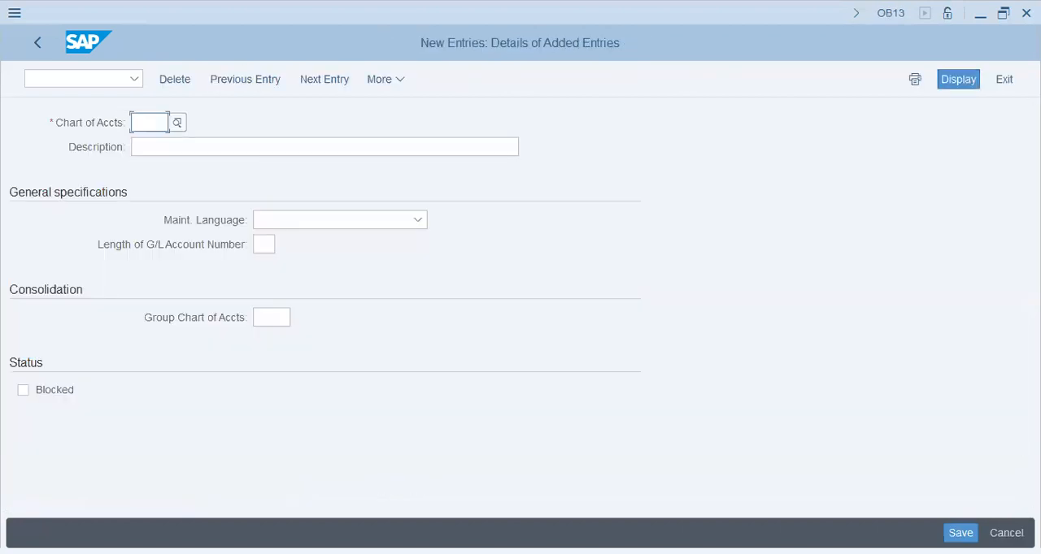
text(puna)
key(Tab)
text(Pu)
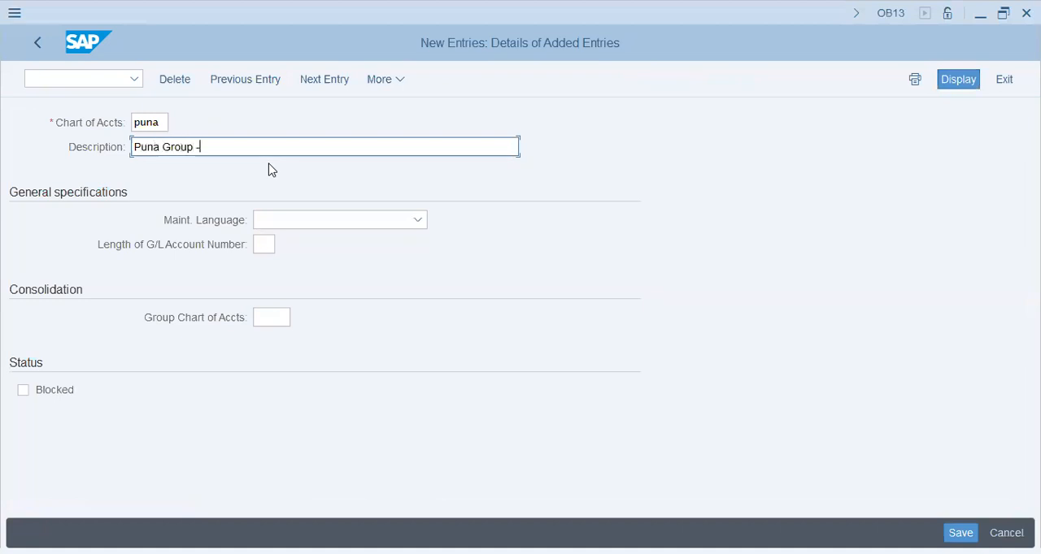
text(na Group - Chart of Accounts)
- Set the maintenance language to English and the G/L account number length to 5, and save the chart of accounts to the customizing request
key(Tab)
key(e)
key(Tab)
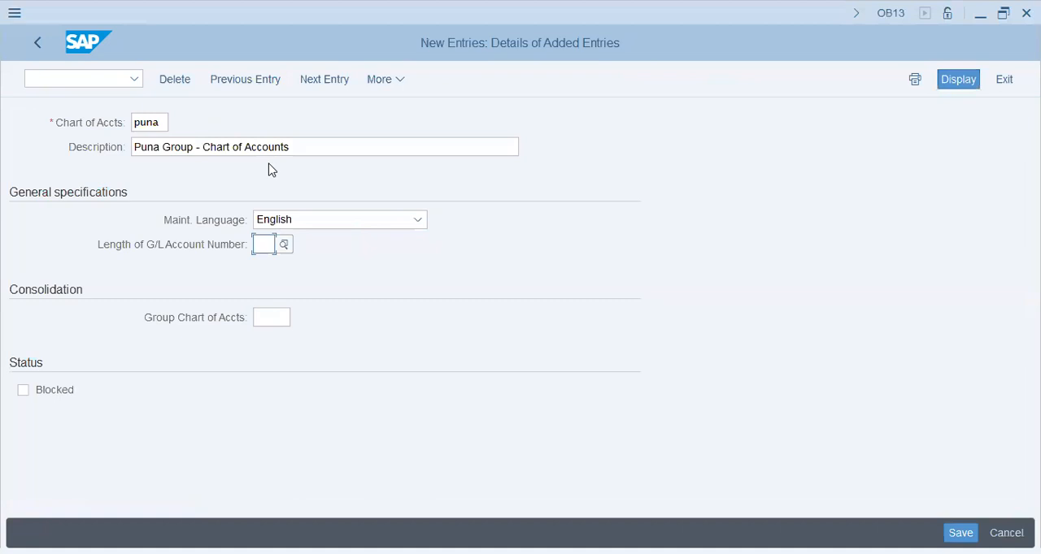
text(5)
key(Return)
key(ctrl+s)
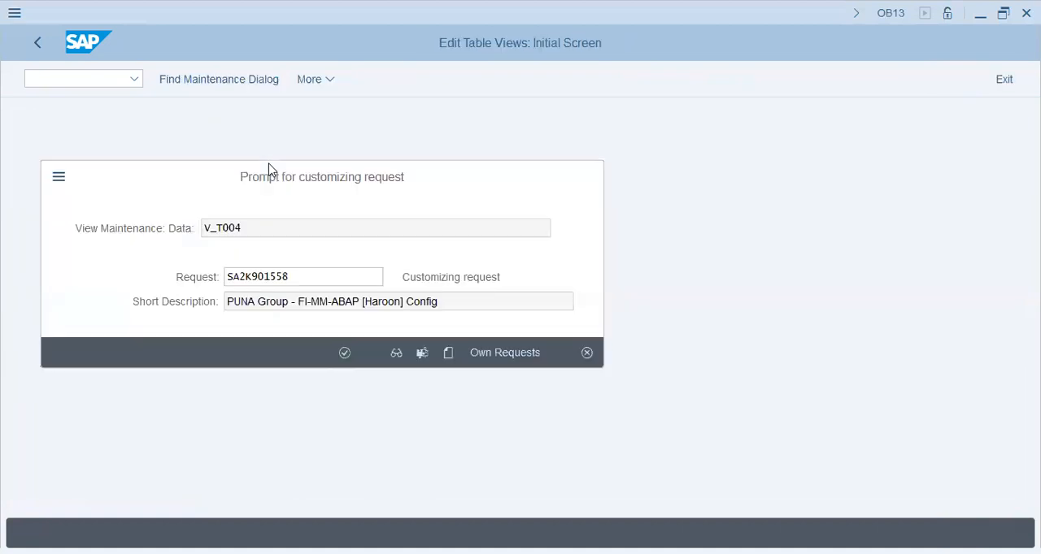
key(Return)
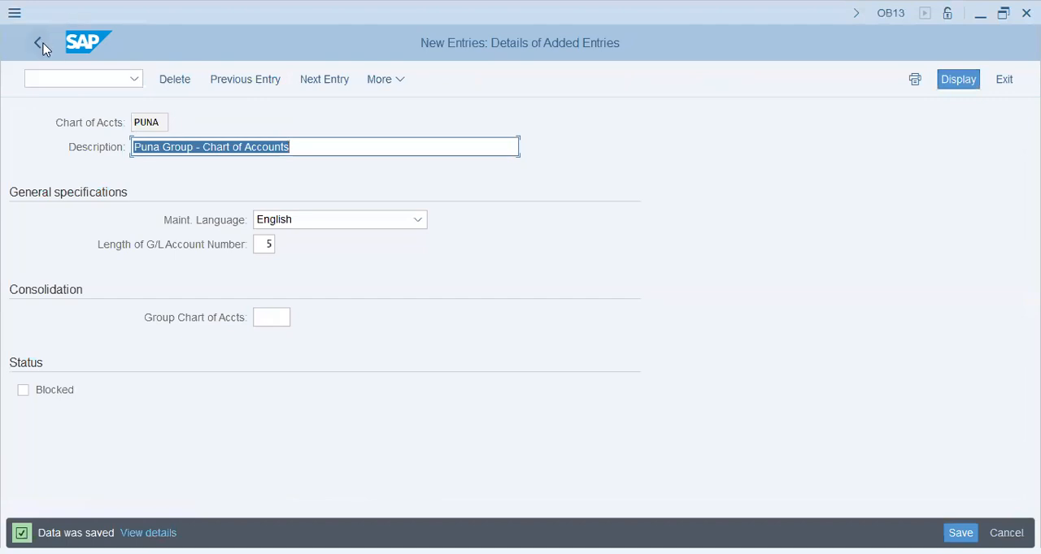
click(41, 43)
click(41, 45)
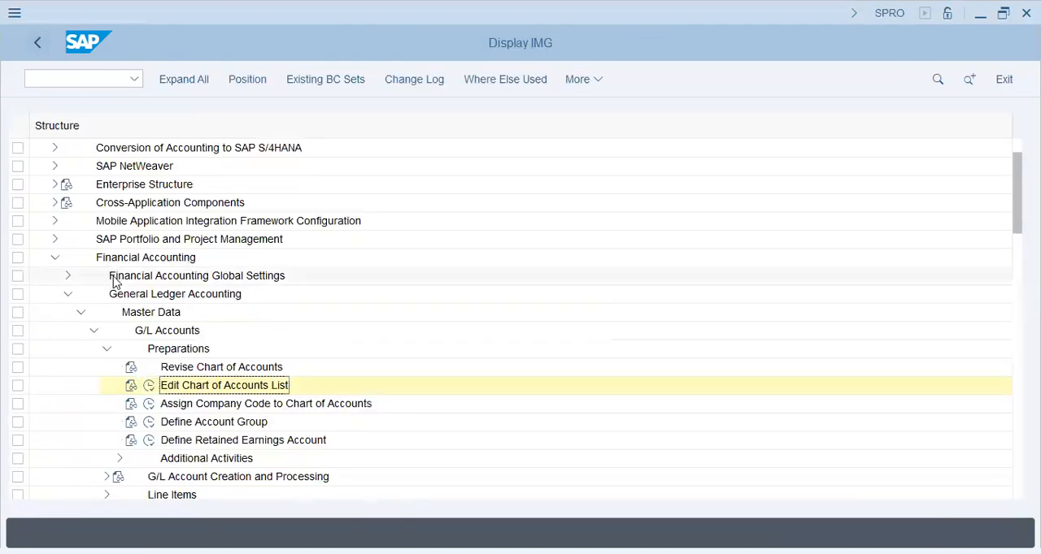
- Open the assignment of company codes to charts of accounts, find company code PUNA, and enter chart of accounts PUNA for it
click(149, 403)
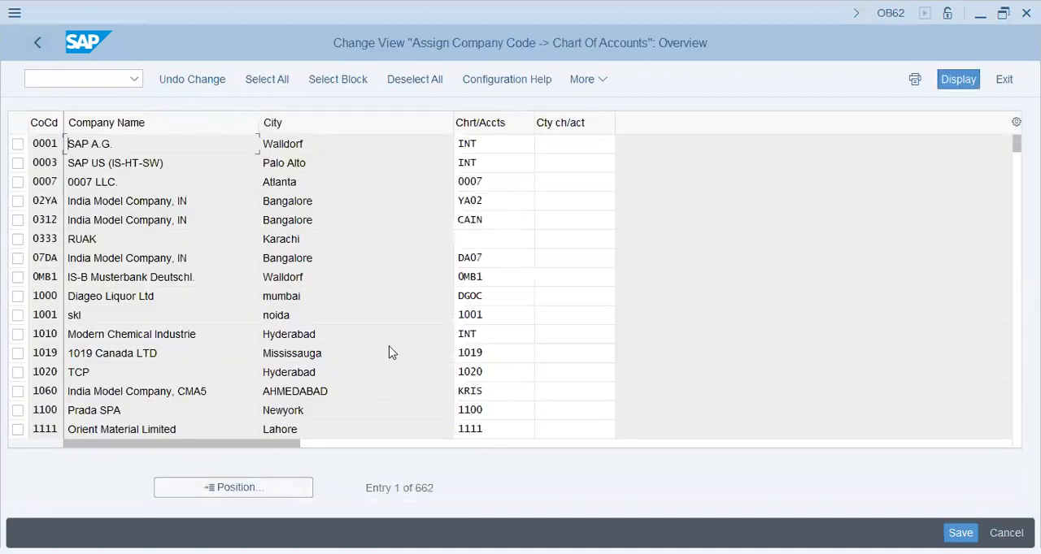
click(265, 489)
text(puna)
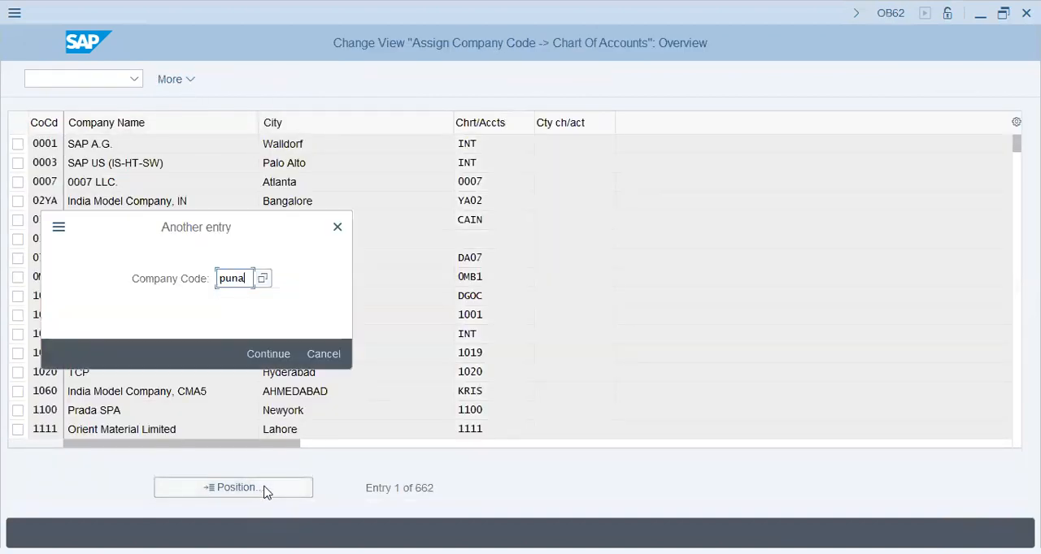
key(Return)
click(512, 146)
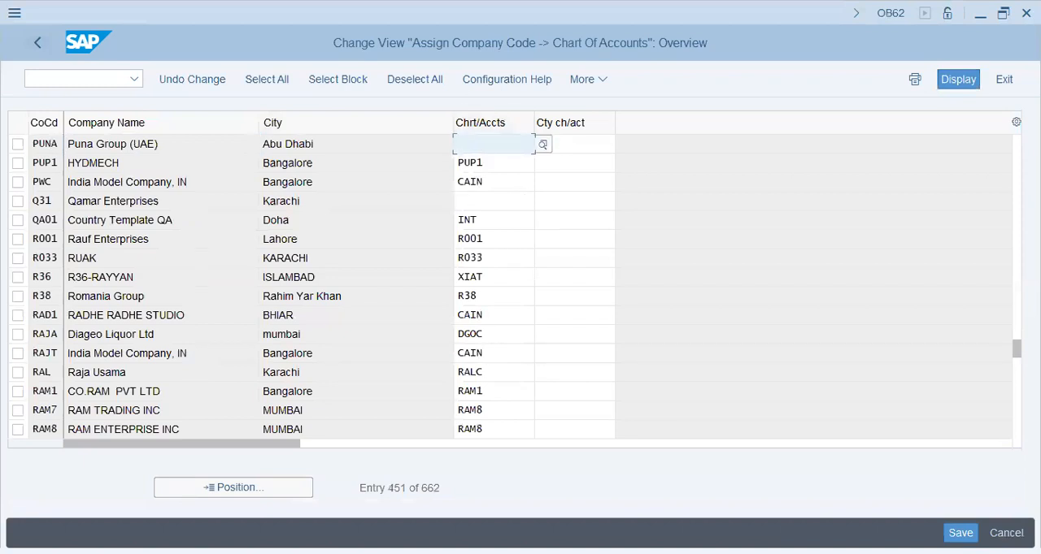
text(puna)
key(Down)
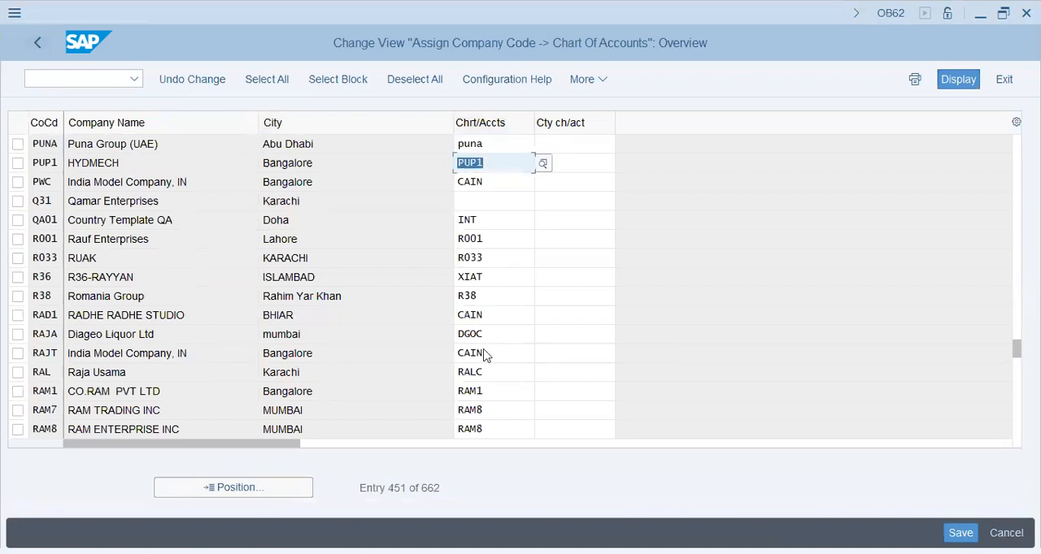
text(puna)
key(Return)
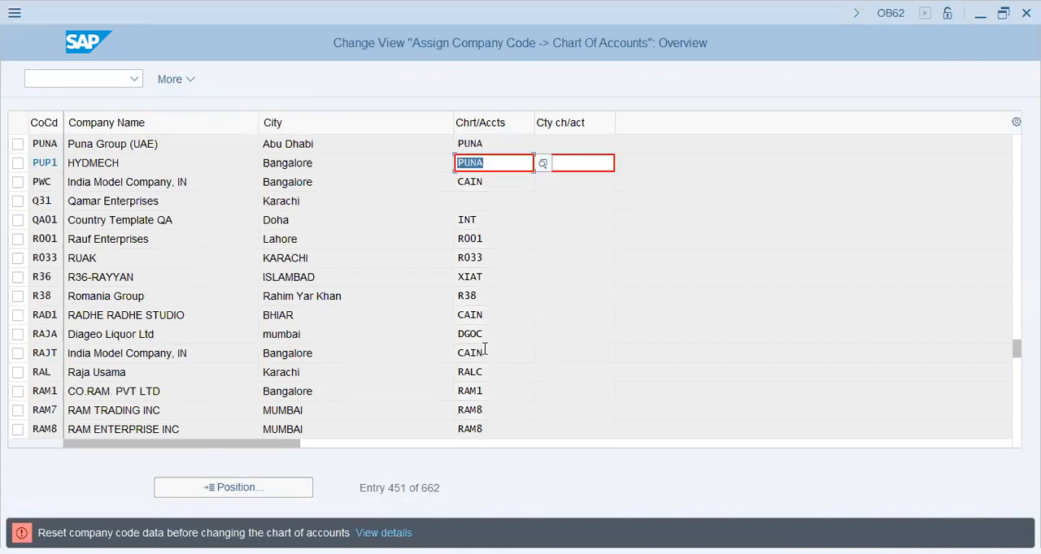
key(BackSpace)
key(Return)
key(Escape)
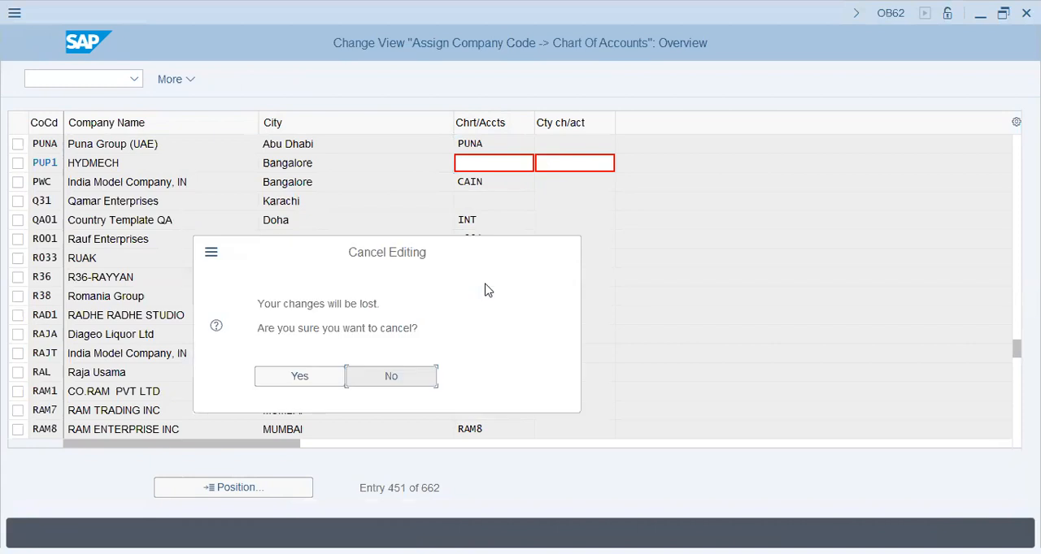
key(Left)
key(Return)
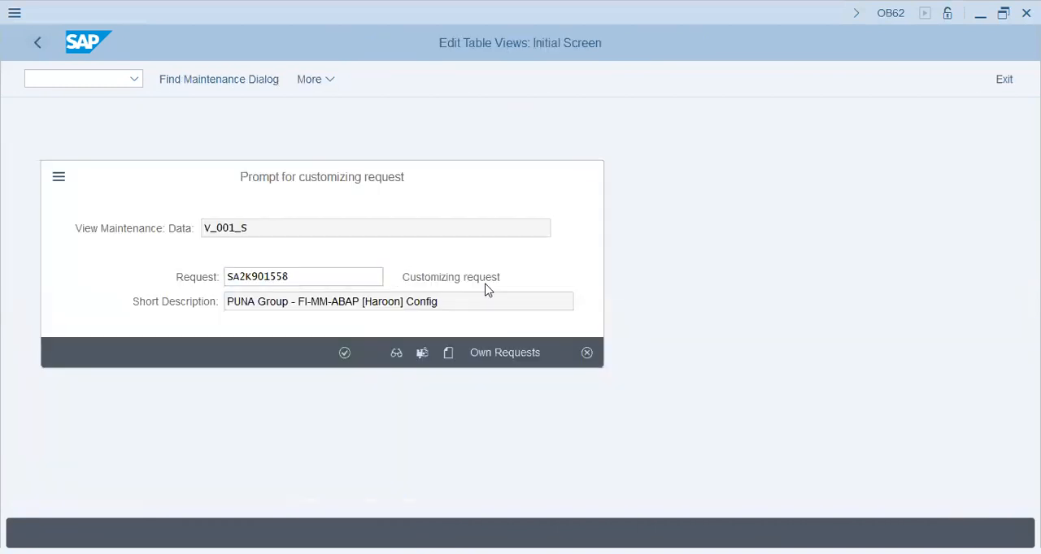
- Save the assignment to the customizing request, then assign chart of accounts PUNA to company code Q31 as well and save it
key(Return)
click(472, 201)
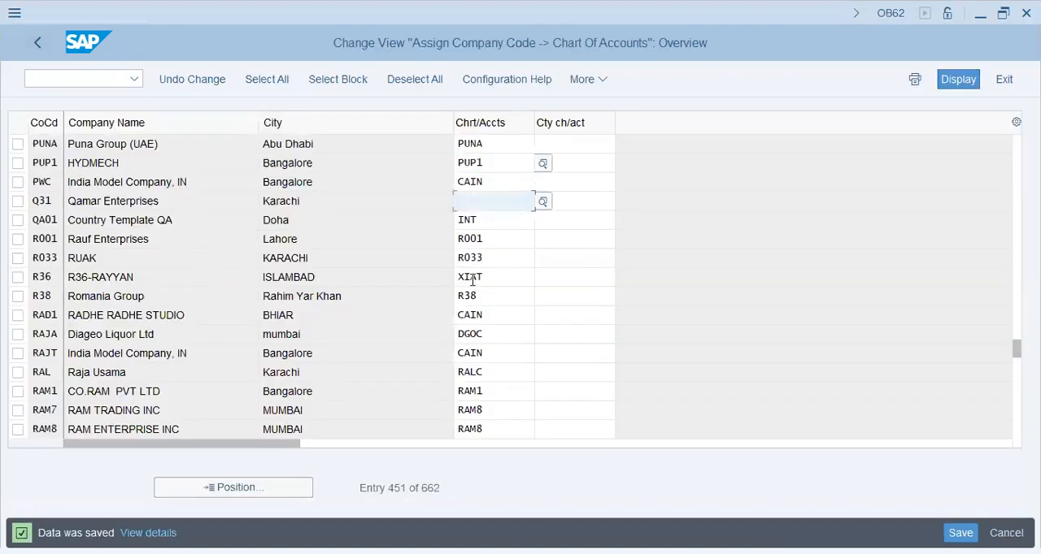
text(puna)
key(Return)
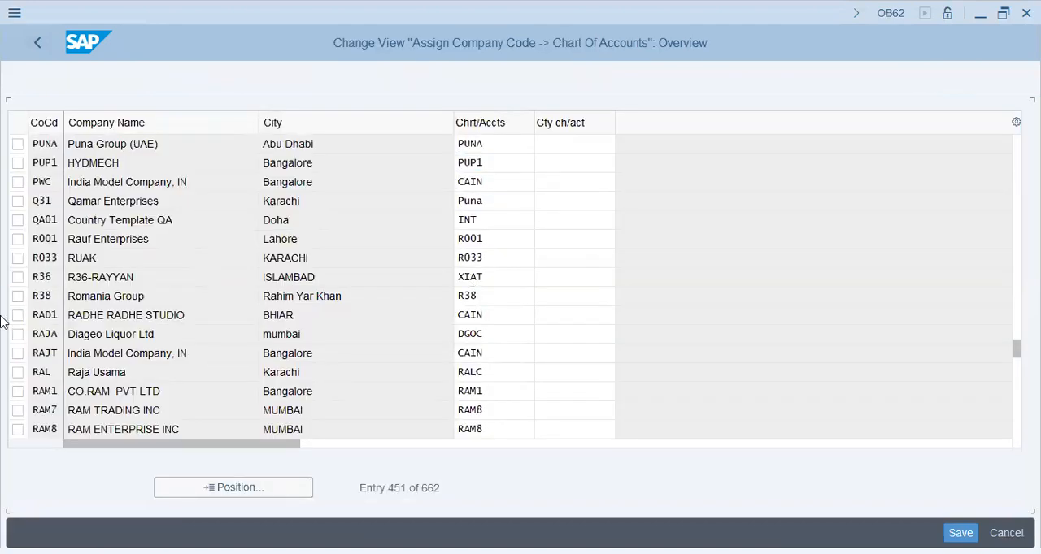
key(ctrl+s)
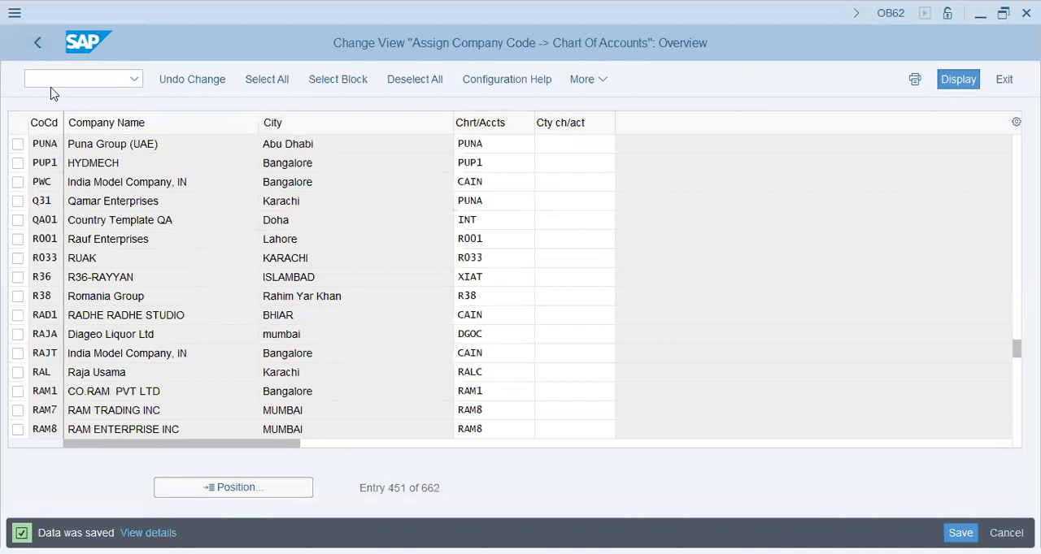
click(42, 43)
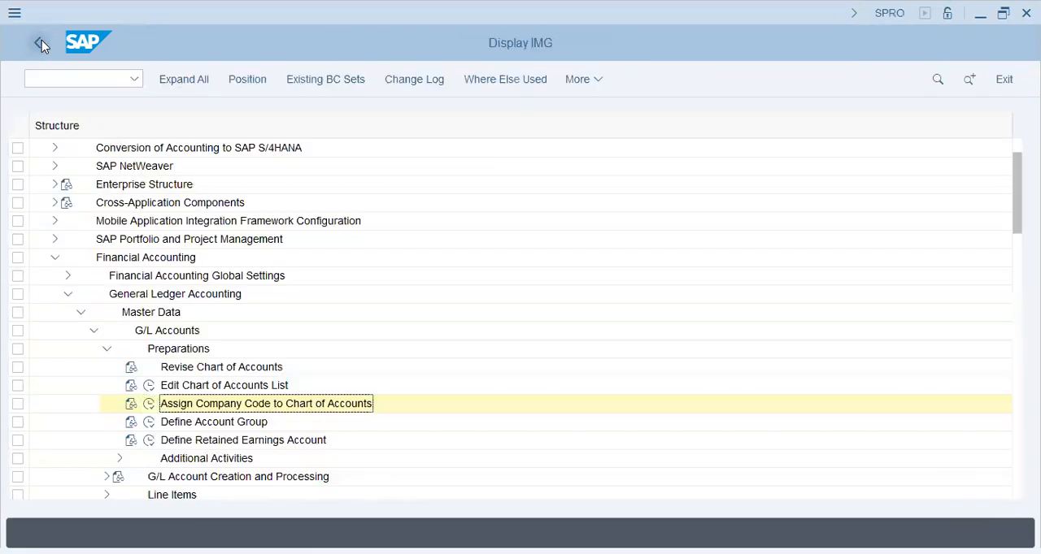
- Open the definition of G/L account groups and position the list at chart of accounts AA42
click(149, 422)
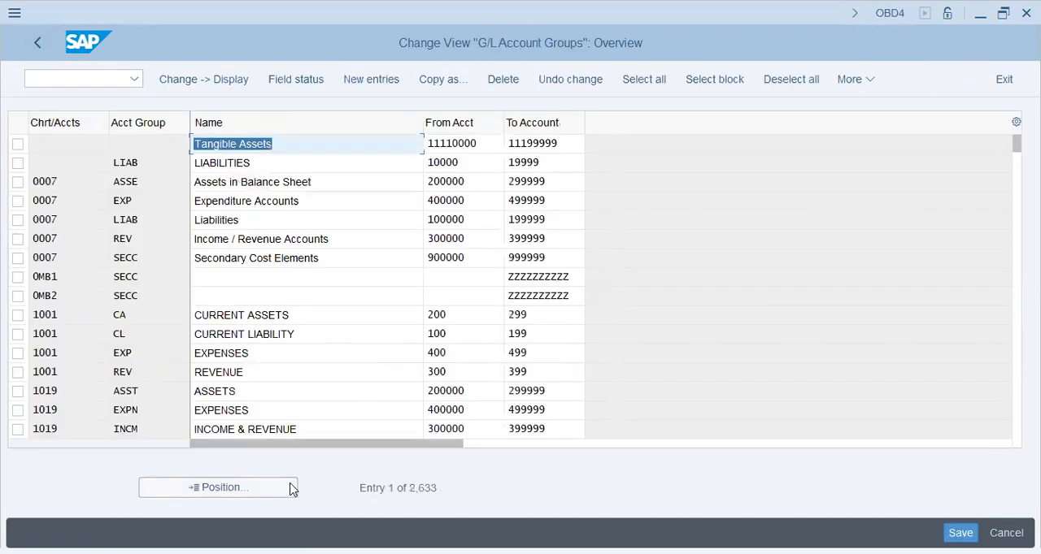
click(286, 487)
text(aa42)
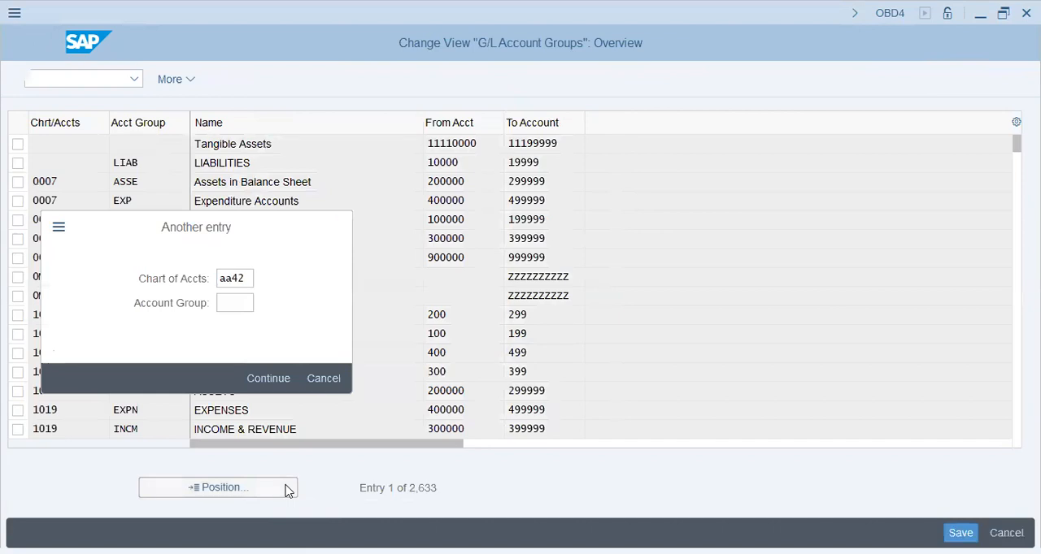
click(276, 376)
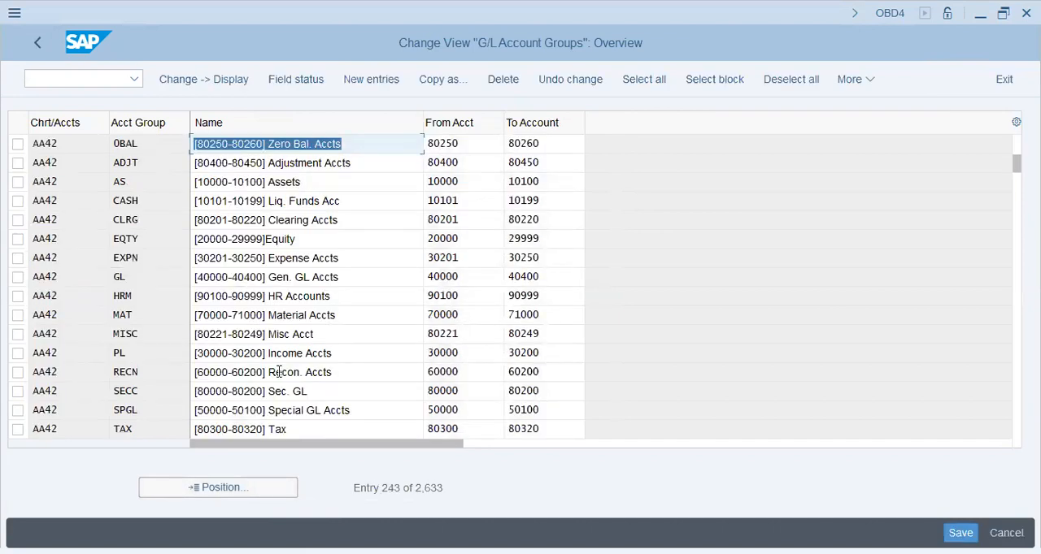
- Copy the AA42 account group rows 0BAL to TAX and paste them below a "-------" separator at the end of the Notepad notes
drag(50, 186, 565, 430)
key(ctrl+c)
key(alt+Tab)
click(493, 492)
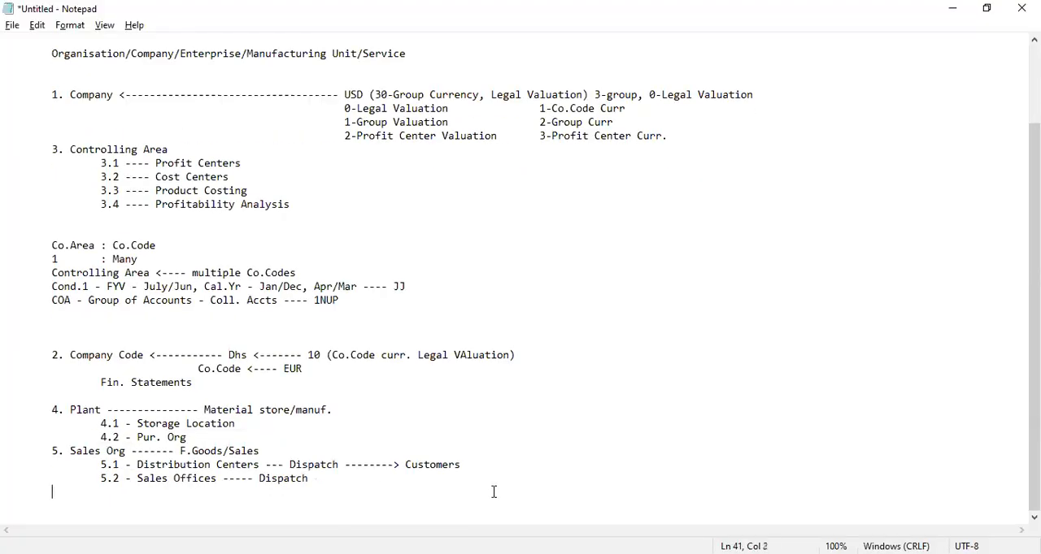
text(-------)
key(Return)
key(Return)
key(ctrl+v)
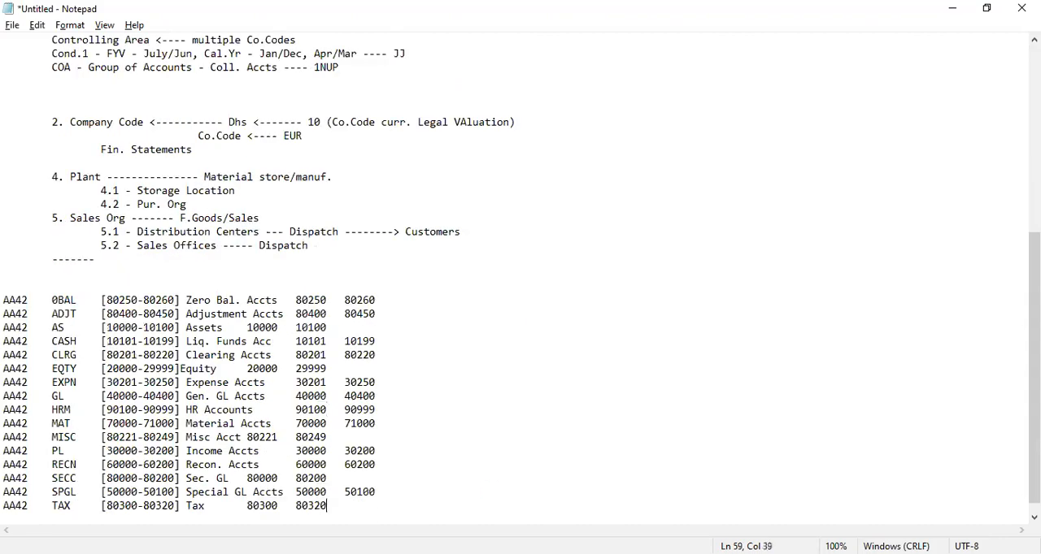
- Copy the AA42 account groups TAX and WHT from SAP and add them on a new line below the list in Notepad
key(alt+Tab)
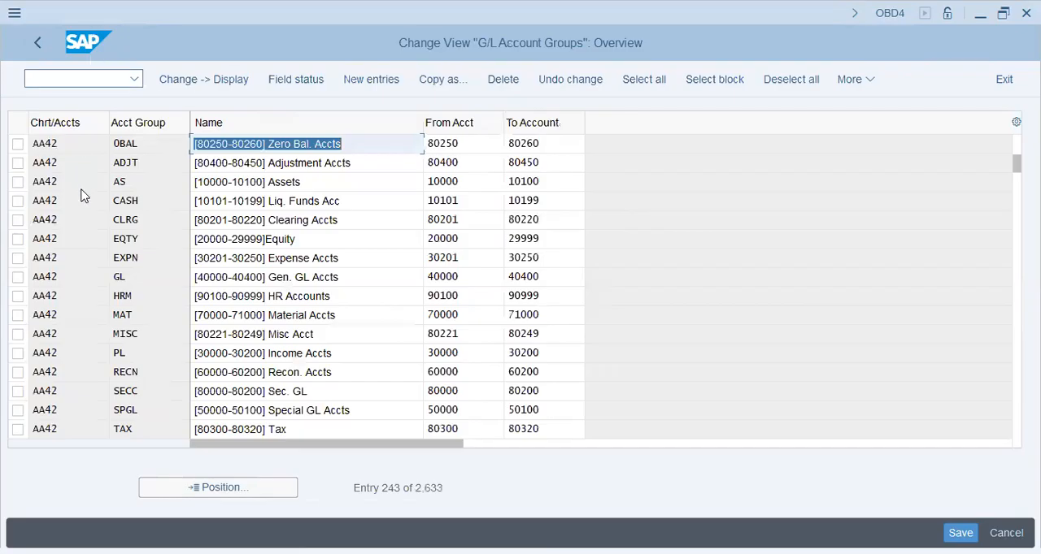
key(Page_Down)
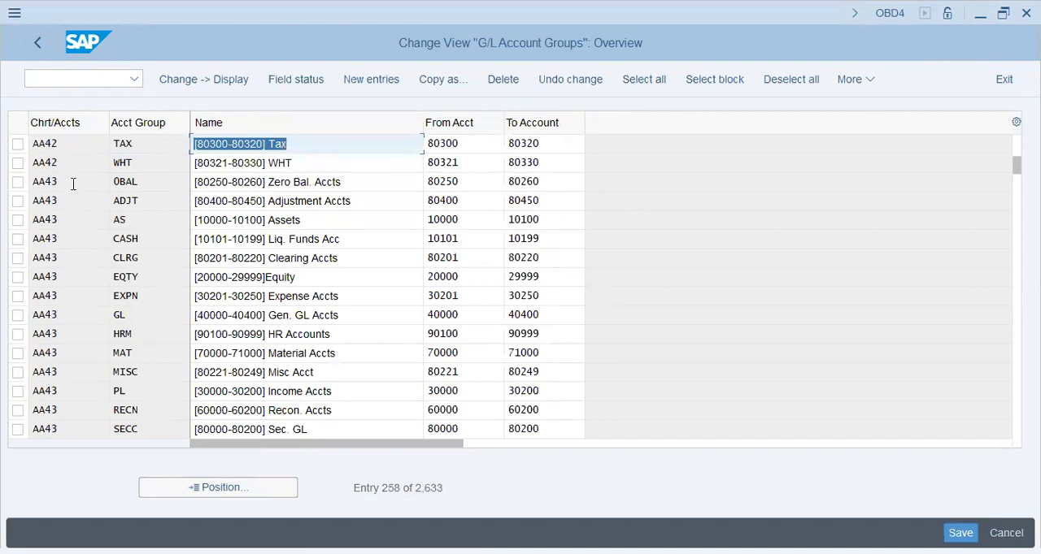
drag(43, 144, 581, 165)
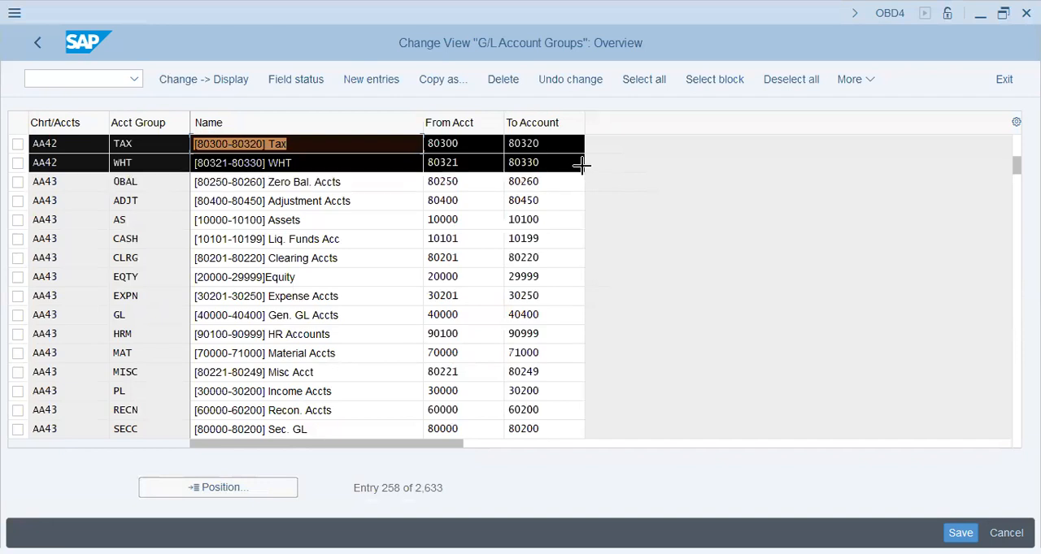
key(ctrl+c)
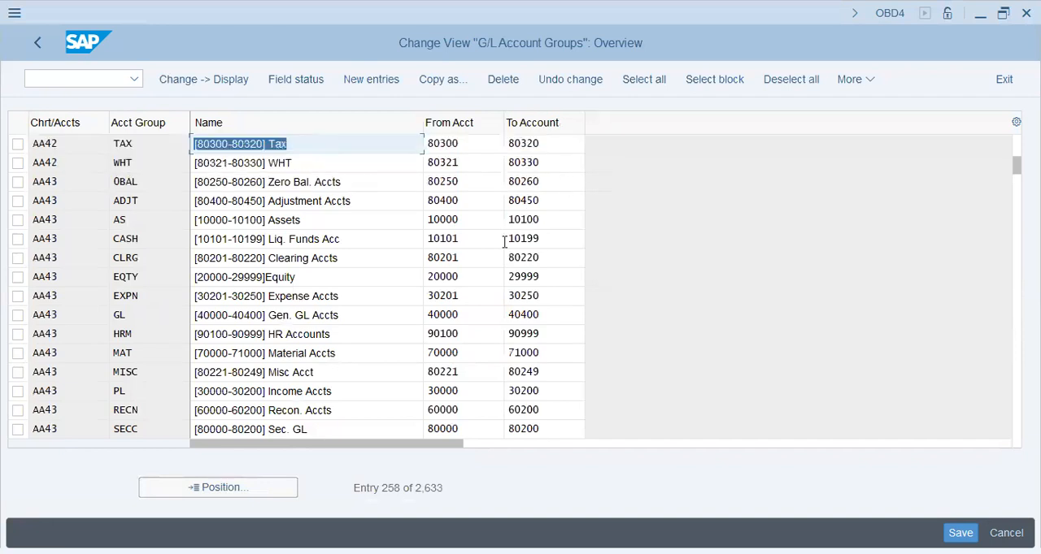
key(alt+Tab)
key(Return)
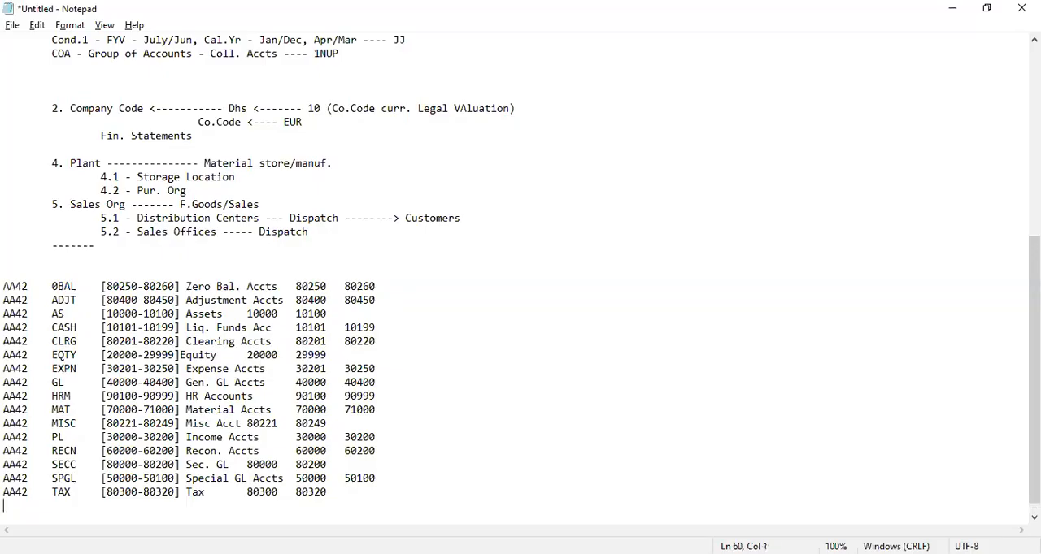
key(ctrl+v)
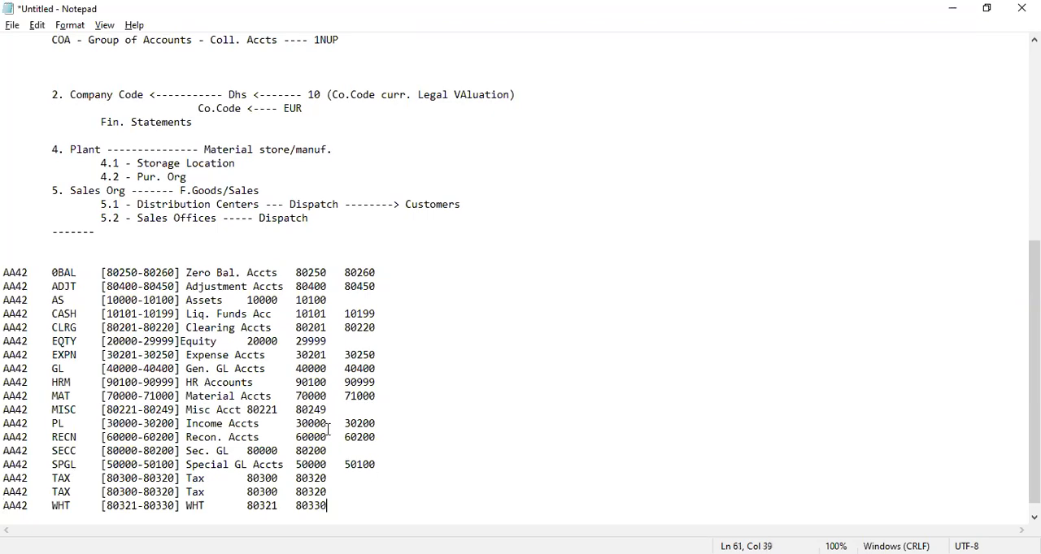
- Start new account group entries in SAP and fill them with the AA42 rows 0BAL to the first TAX line copied from Notepad
key(alt+Tab)
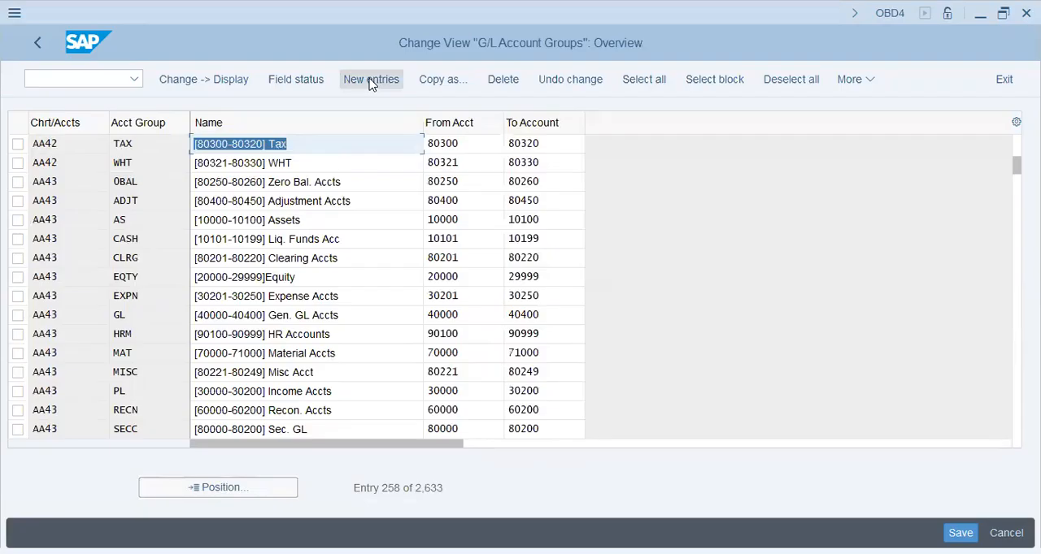
click(365, 79)
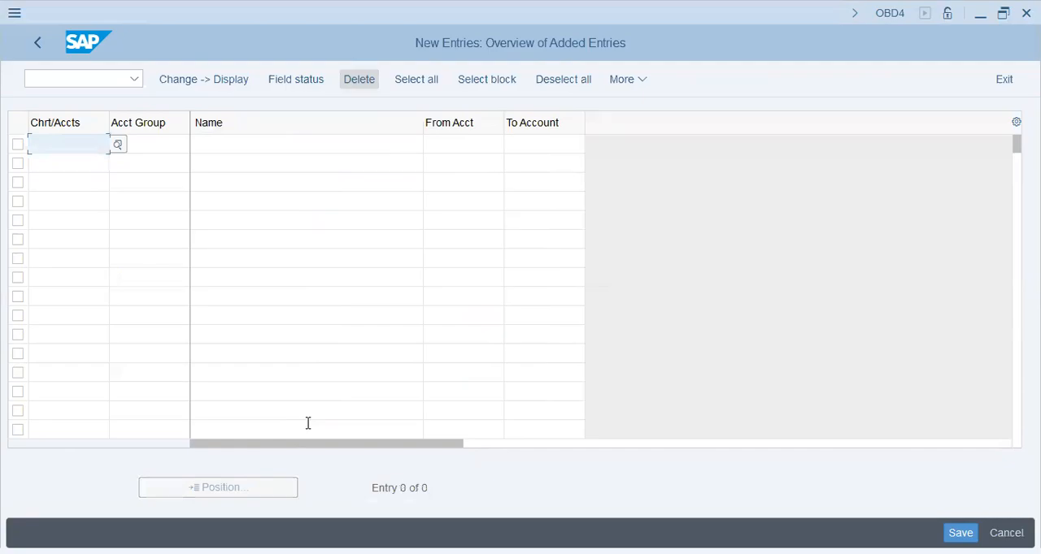
key(alt+Tab)
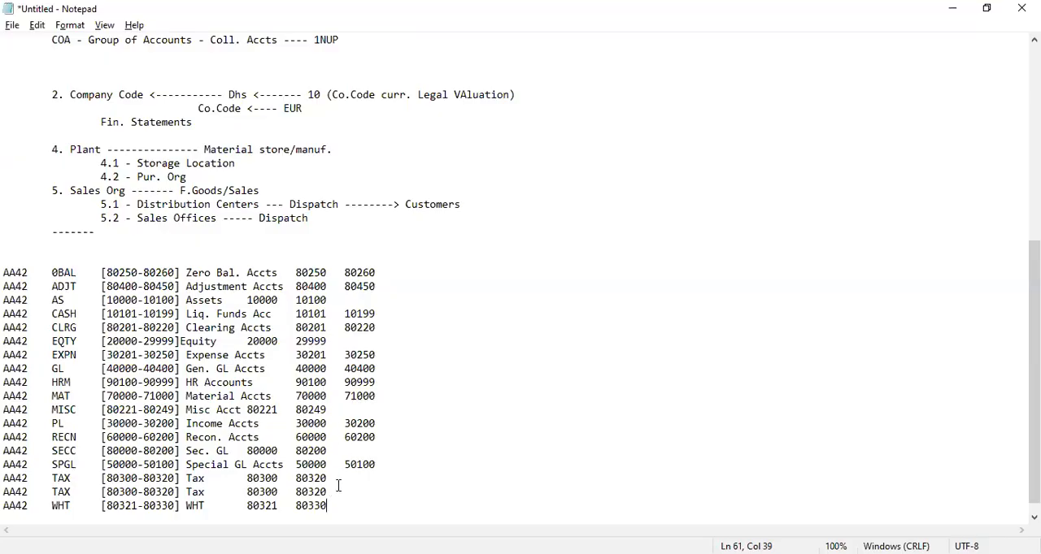
drag(336, 483, 6, 273)
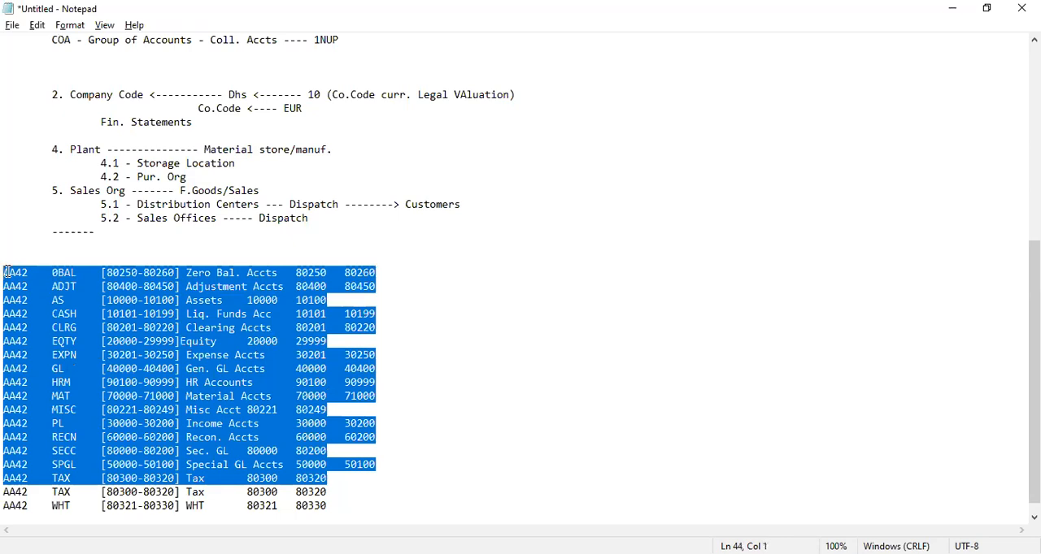
key(ctrl+c)
key(alt+Tab)
key(ctrl+v)
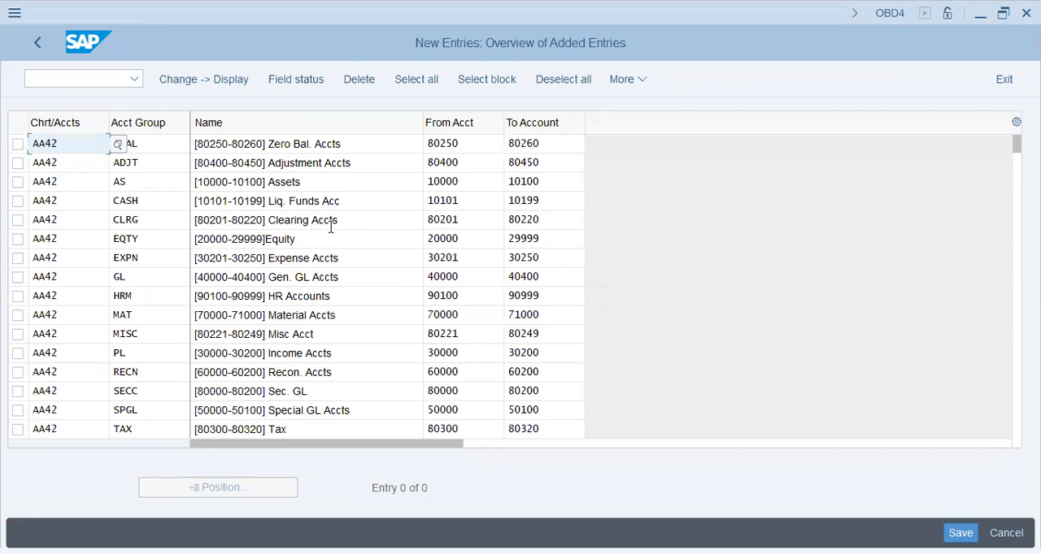
- Try to replace chart of accounts AA42 with PUNA row by row in the pasted account groups, from 0BAL through RECN
key(Return)
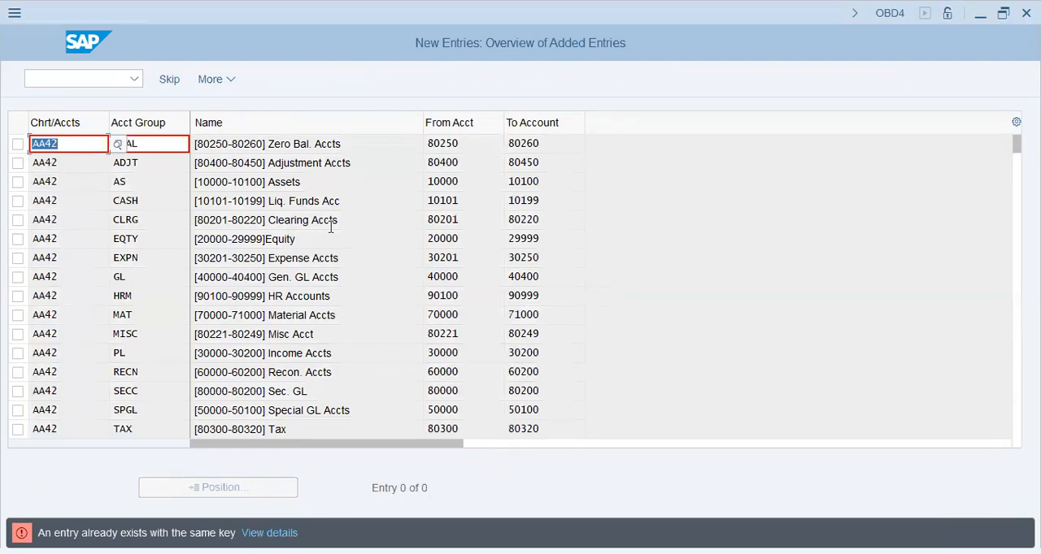
text(puna)
key(Return)
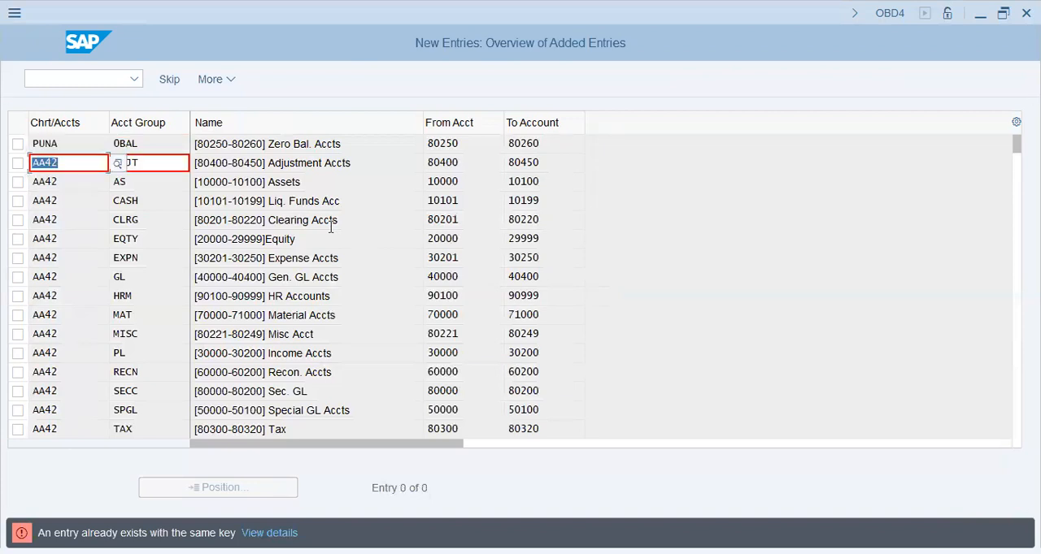
text(puna)
key(Return)
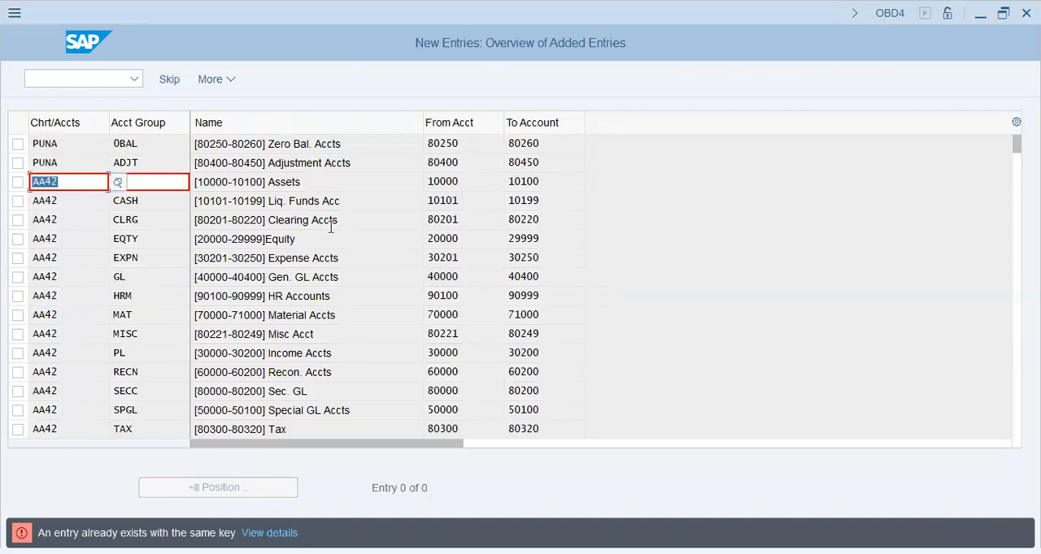
text(puna)
key(Return)
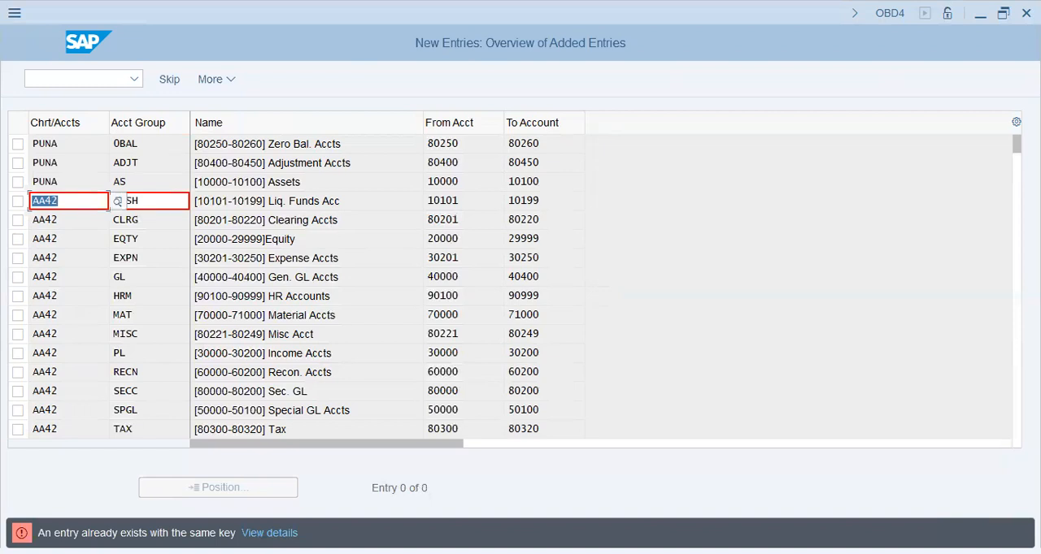
text(puna)
key(Return)
text(puna)
key(Return)
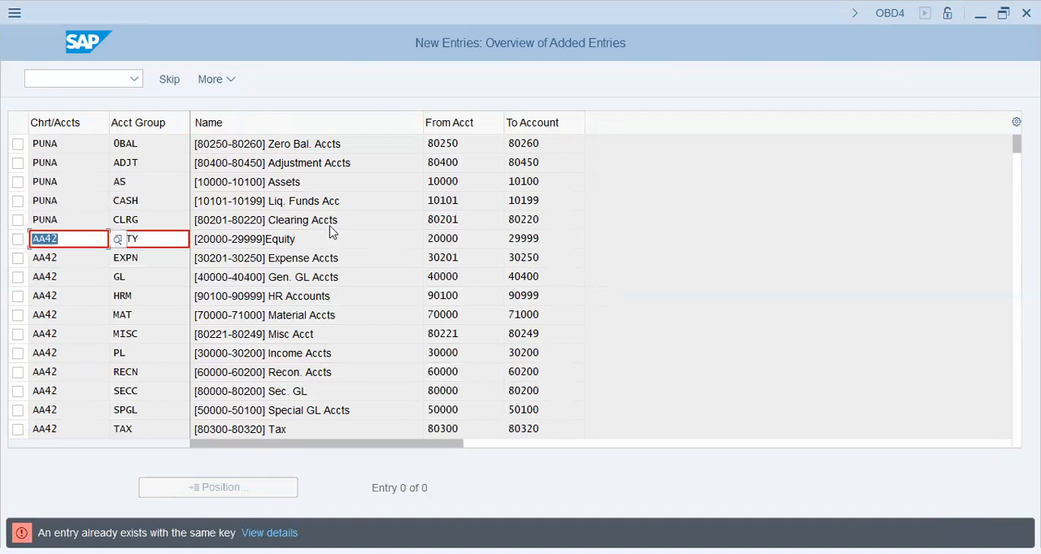
text(puna)
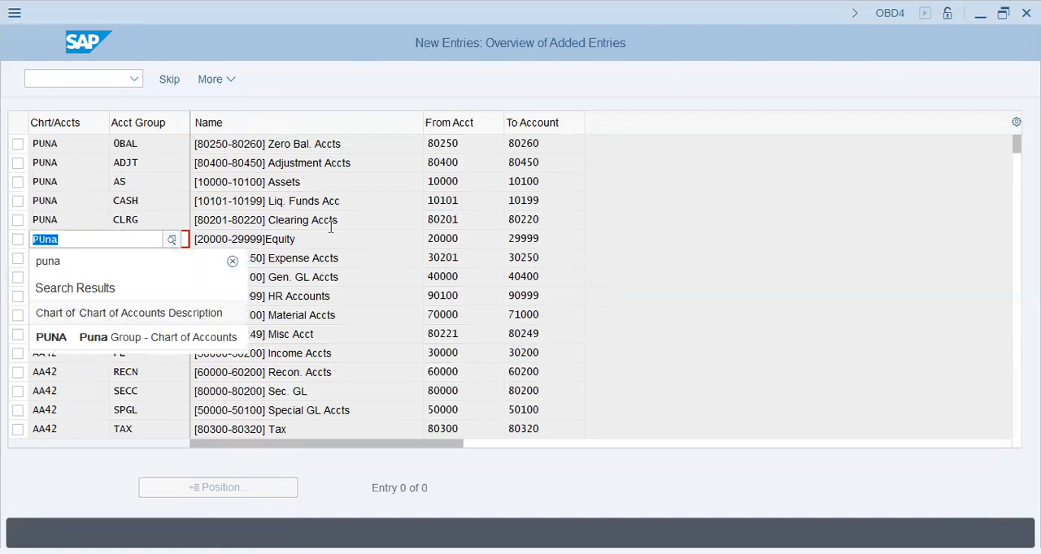
key(Return)
text(PUna)
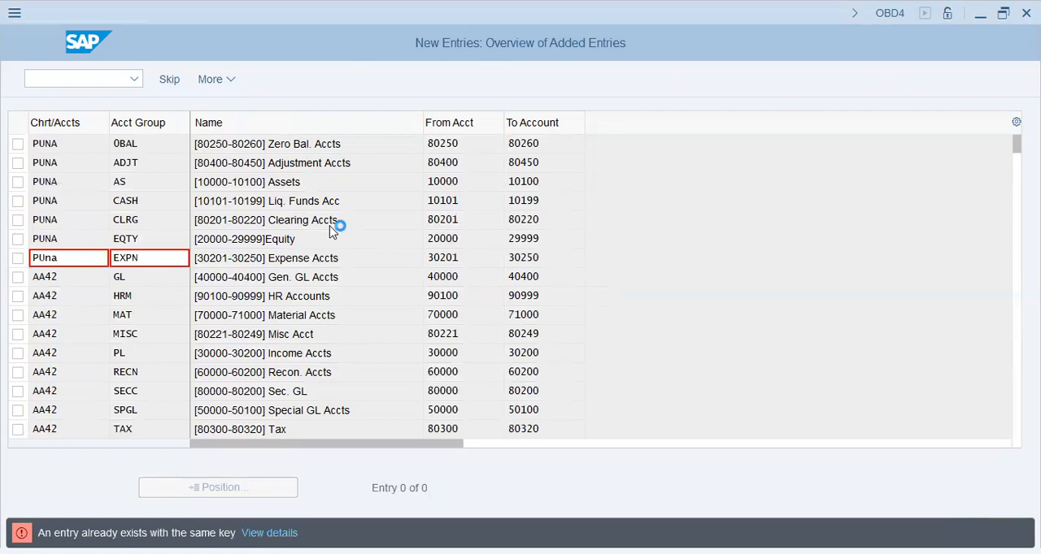
text(PUna)
key(Return)
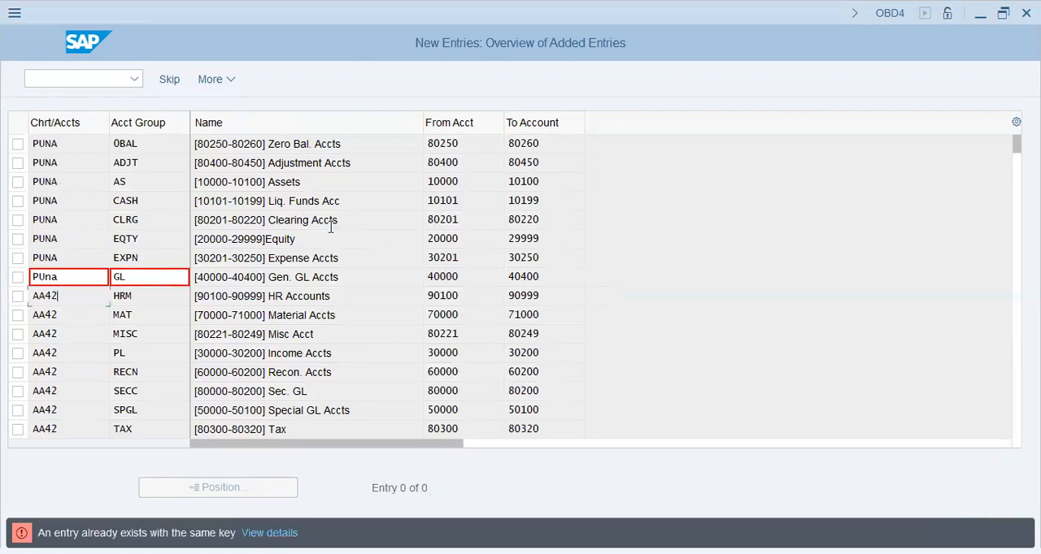
text(PUna)
key(Return)
text(PUna)
key(Return)
text(PUna)
key(Return)
text(PUna)
key(Return)
text(PUna)
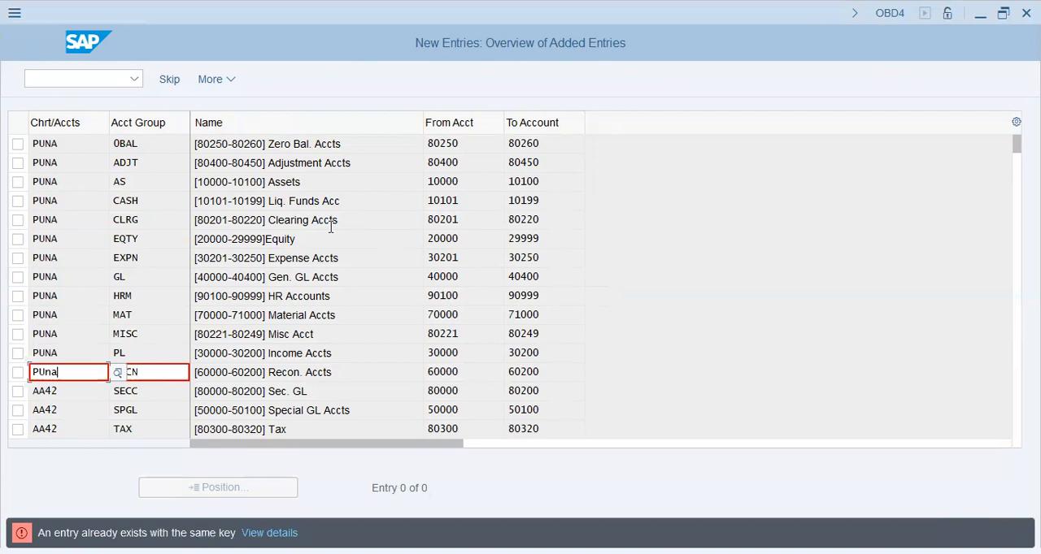
key(Return)
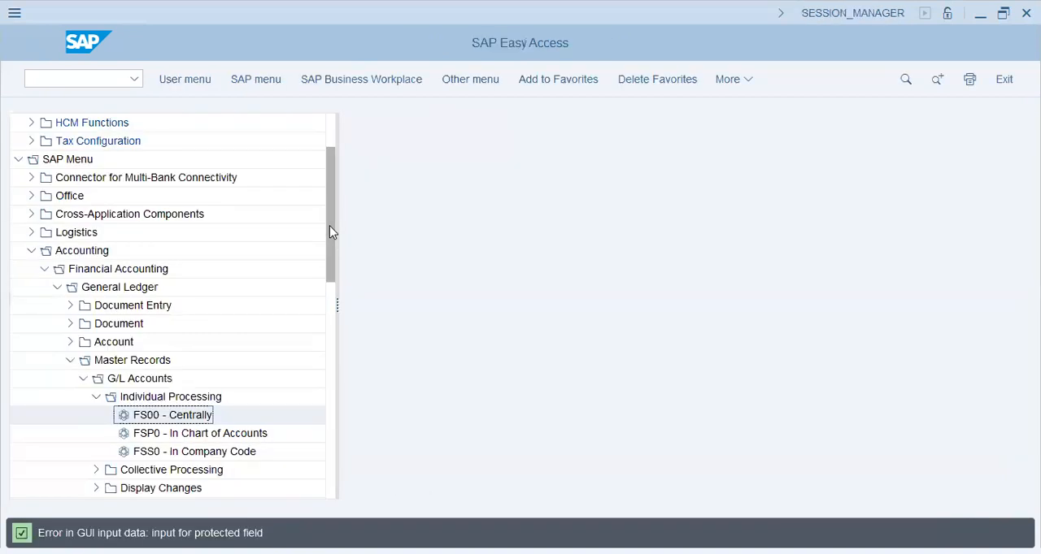
- Reopen the G/L account groups view with transaction OBD4 and start new entries
click(114, 79)
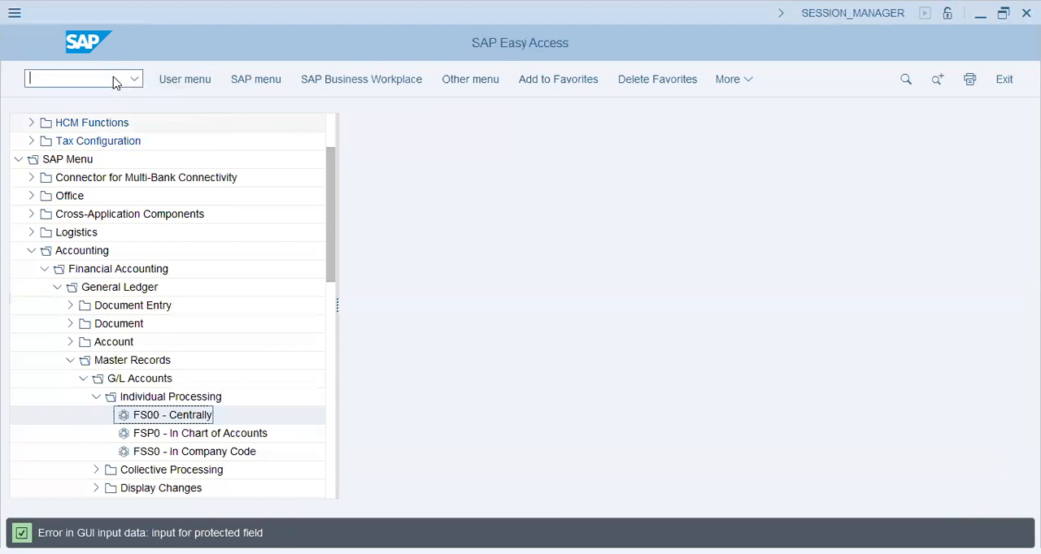
text(/nfs00)
key(Return)
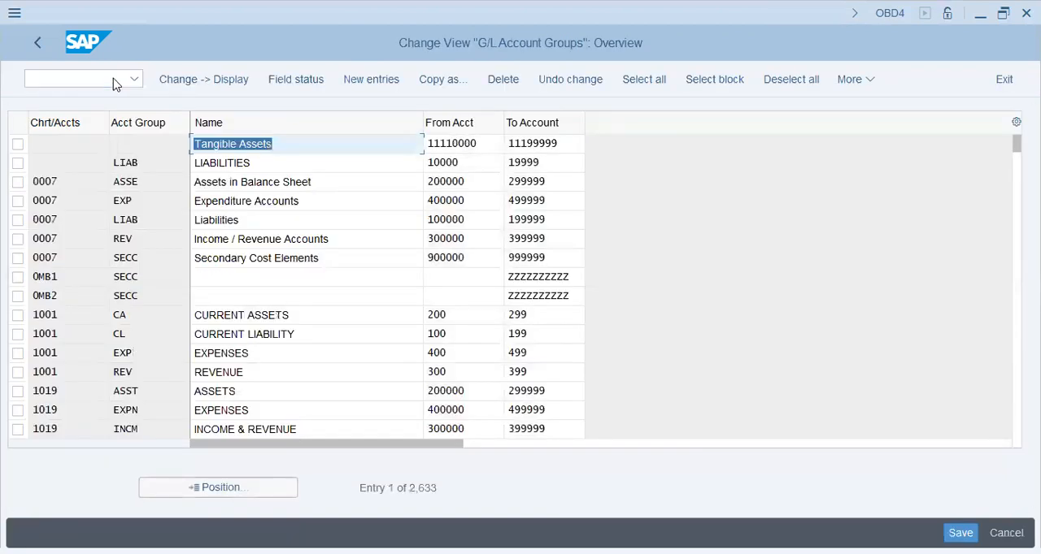
click(368, 79)
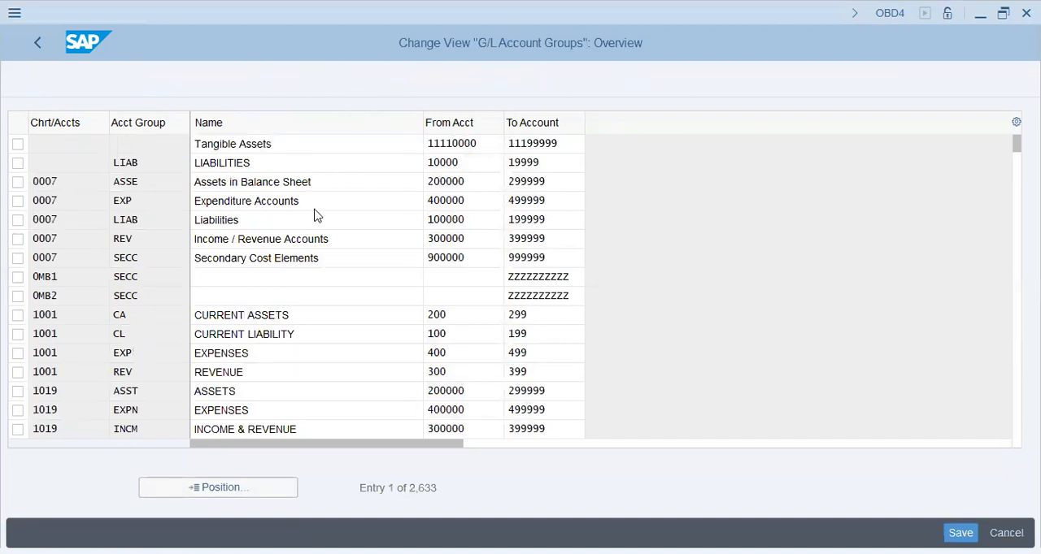
text(PUna)
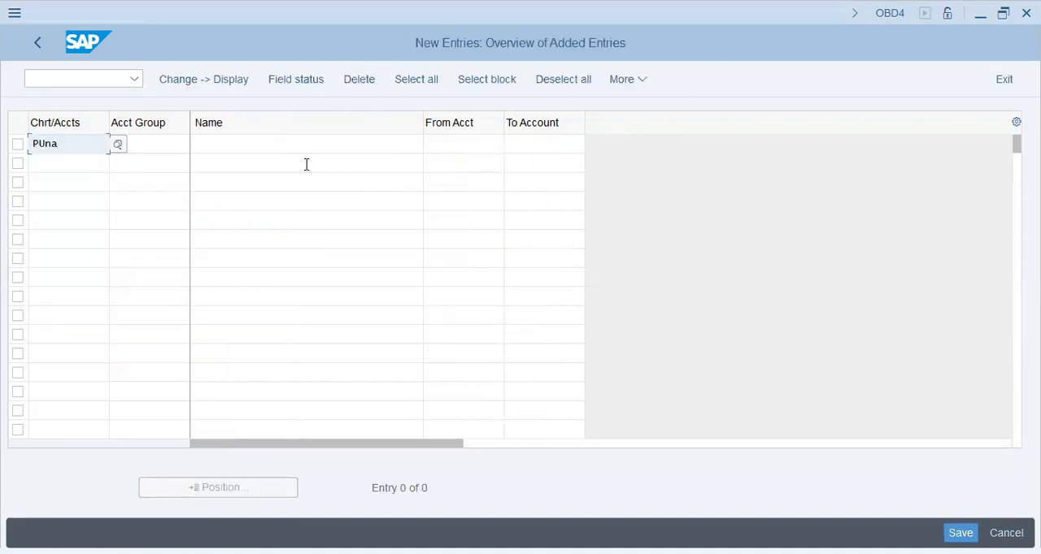
key(Return)
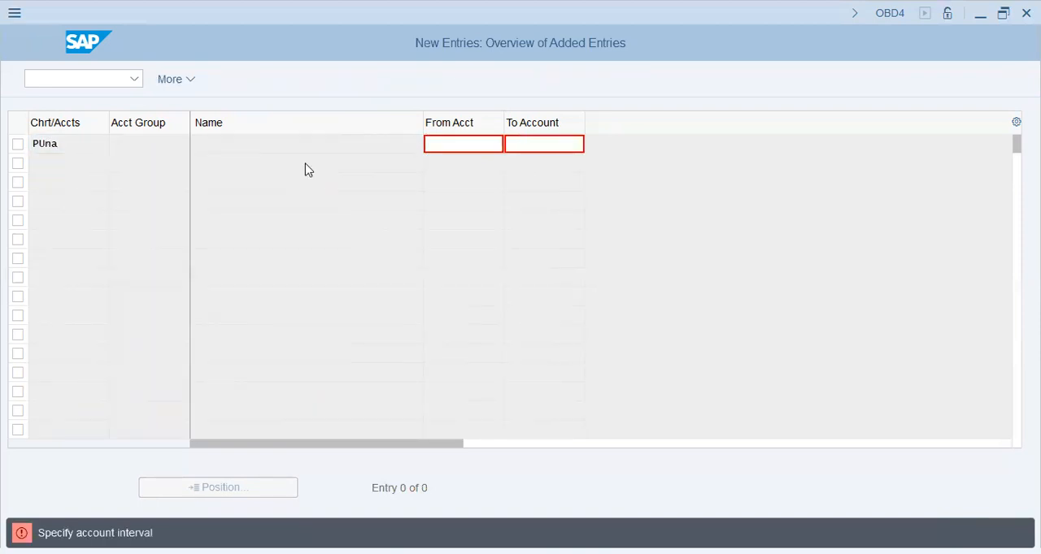
key(F12)
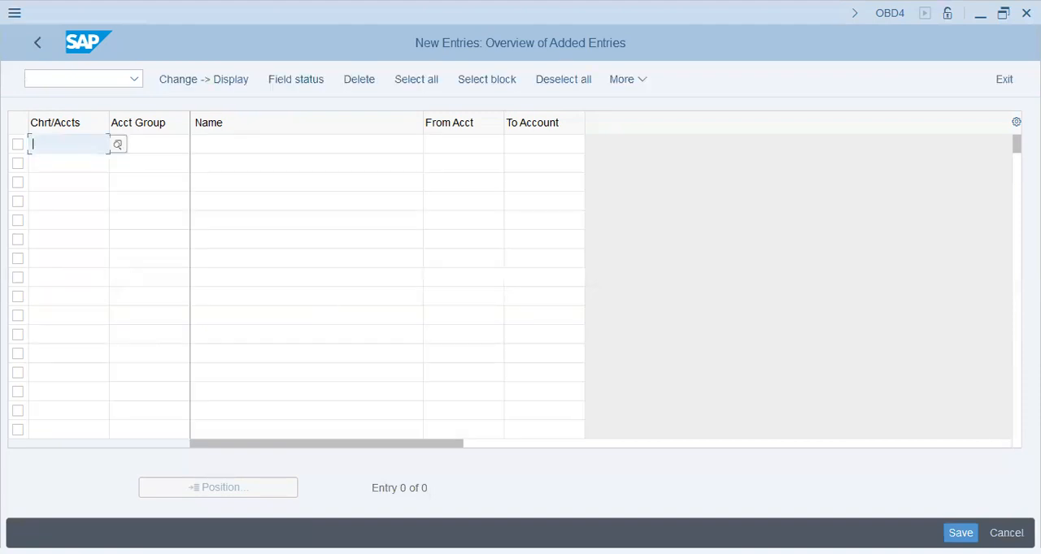
- Paste the AA42 account group rows into the new entries and set chart of accounts PUNA for 0BAL and ADJT
key(ctrl+v)
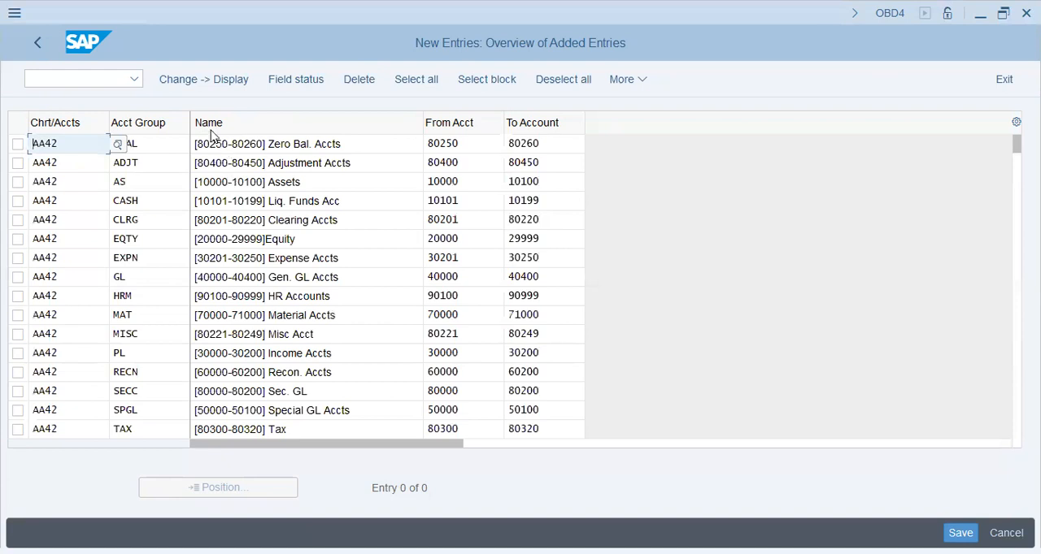
key(ctrl+a)
text(Puna)
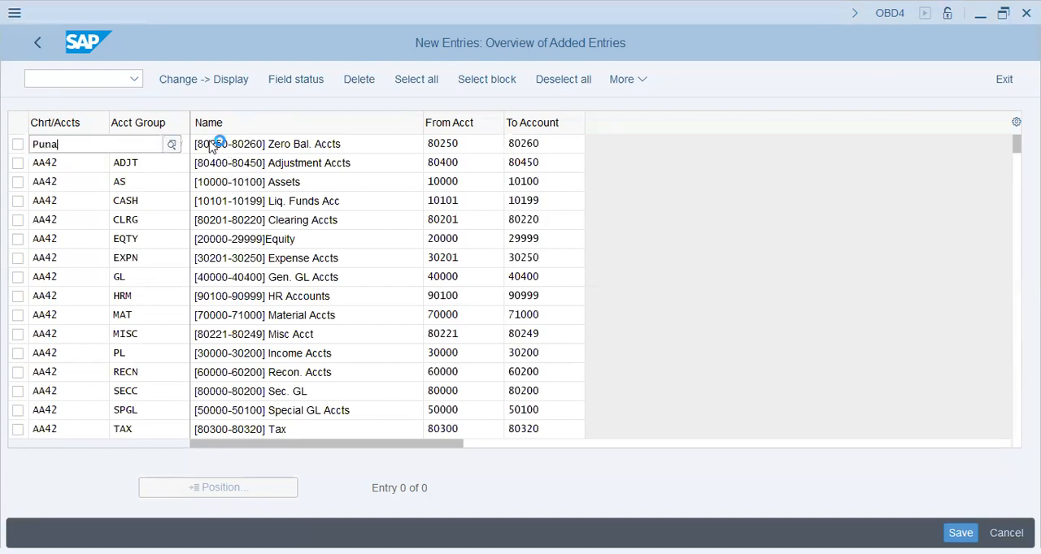
key(ctrl+a)
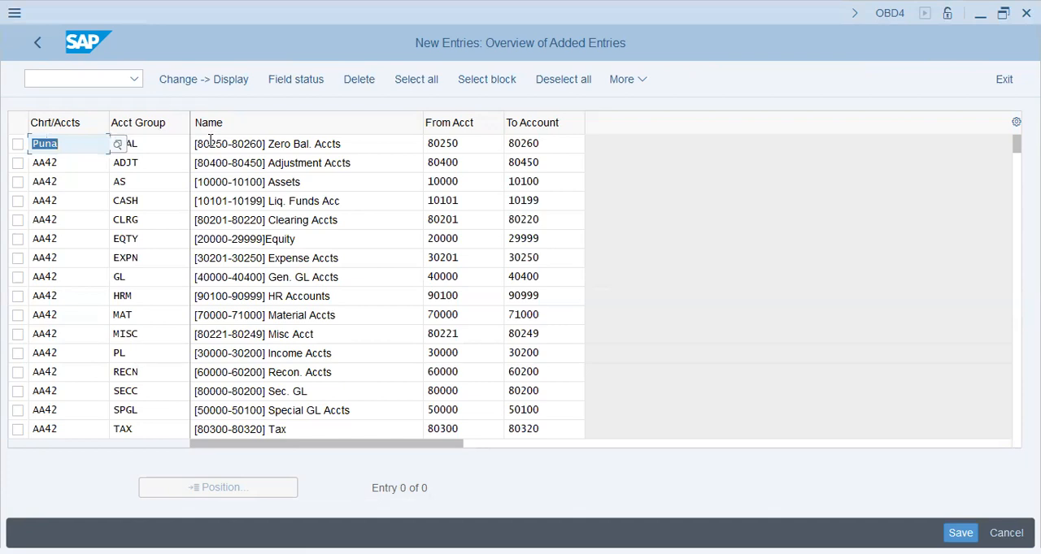
key(Down)
key(ctrl+a)
text(puna)
key(ctrl+a)
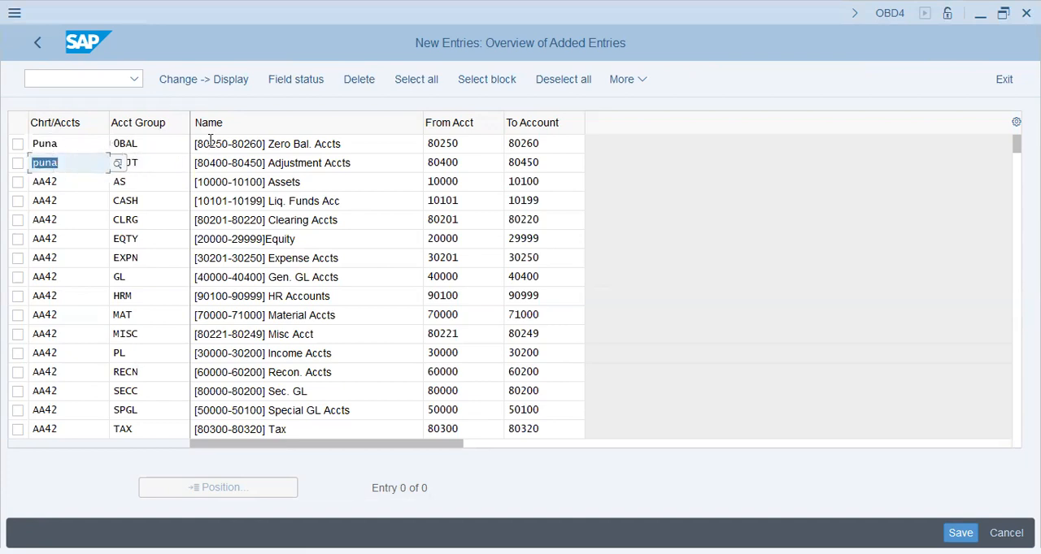
key(Return)
- Copy chart of accounts PUNA into the rows from AS through the first TAX entry and confirm the entries
click(33, 182)
key(ctrl+v)
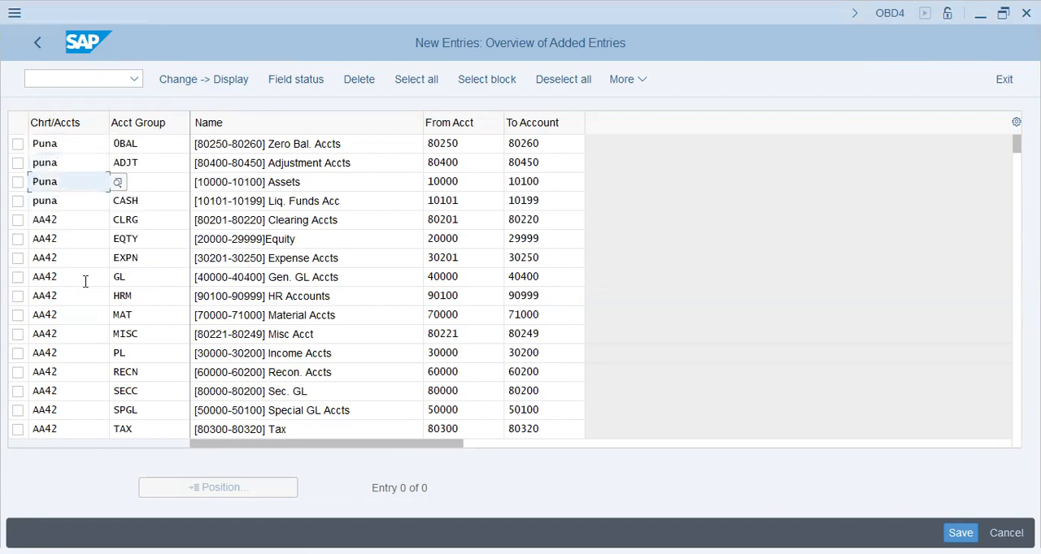
key(Down)
key(Down)
key(ctrl+v)
key(Down)
key(Down)
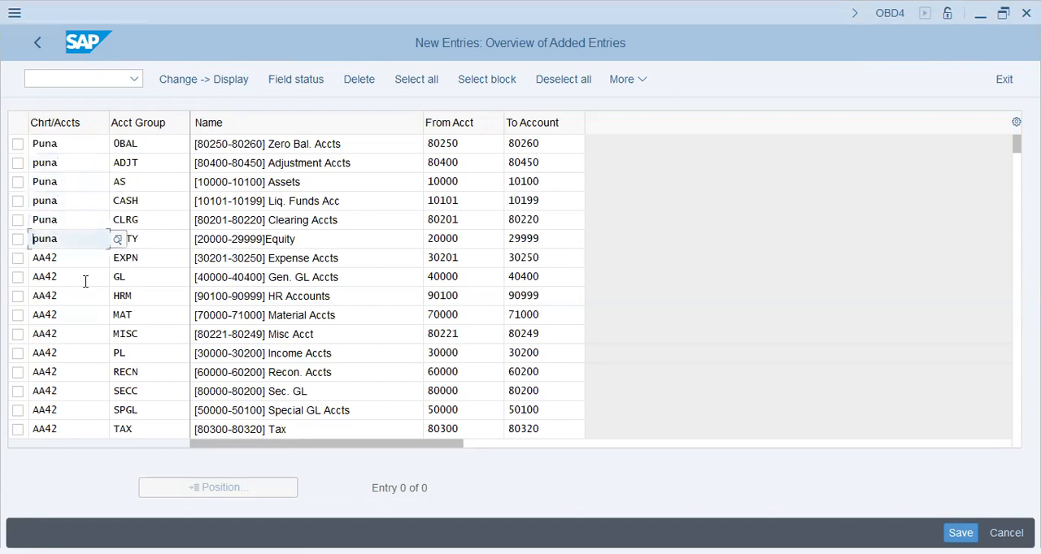
key(ctrl+v)
key(Down)
key(ctrl+v)
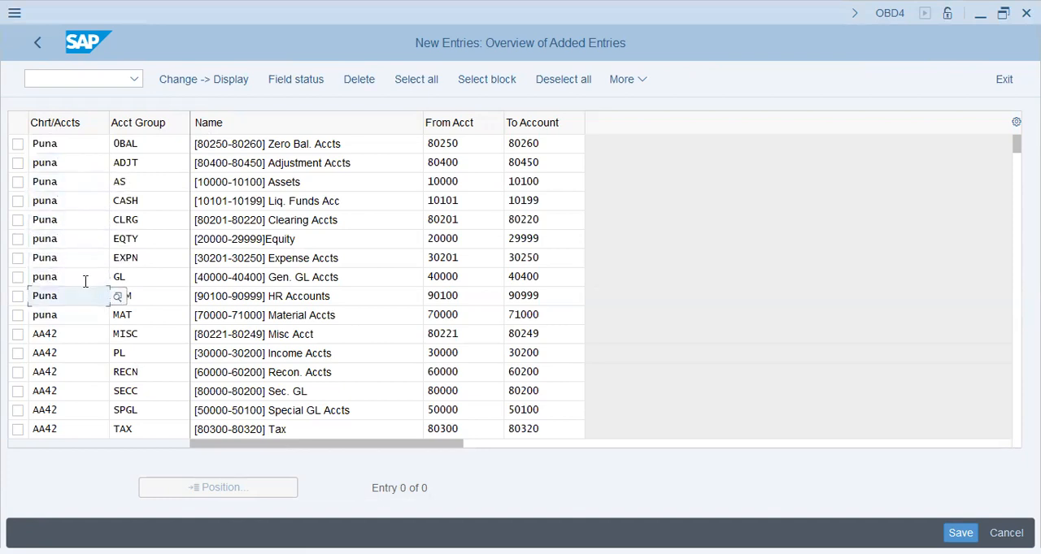
key(Down)
key(Down)
key(ctrl+v)
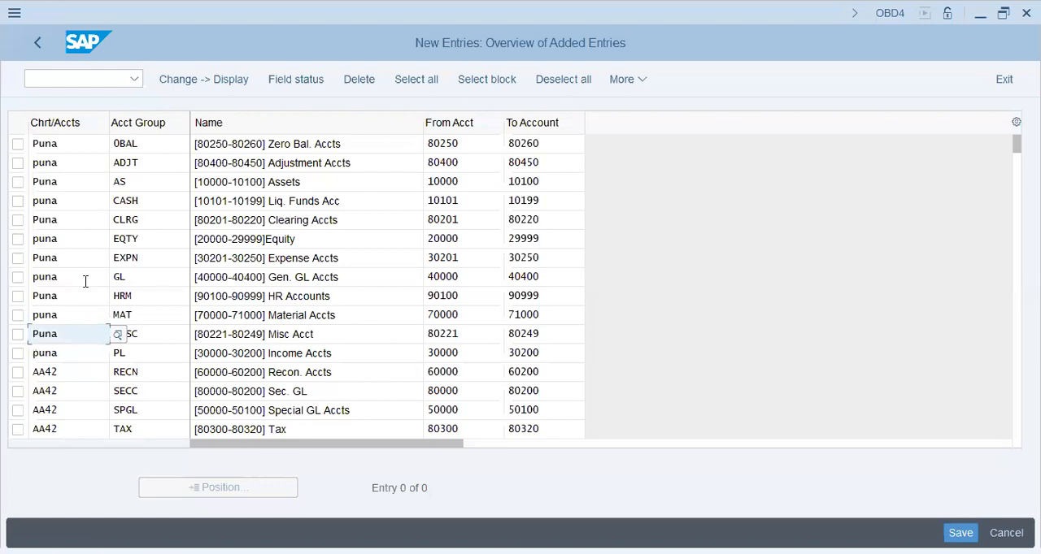
key(Down)
key(Down)
key(ctrl+v)
key(Down)
key(Down)
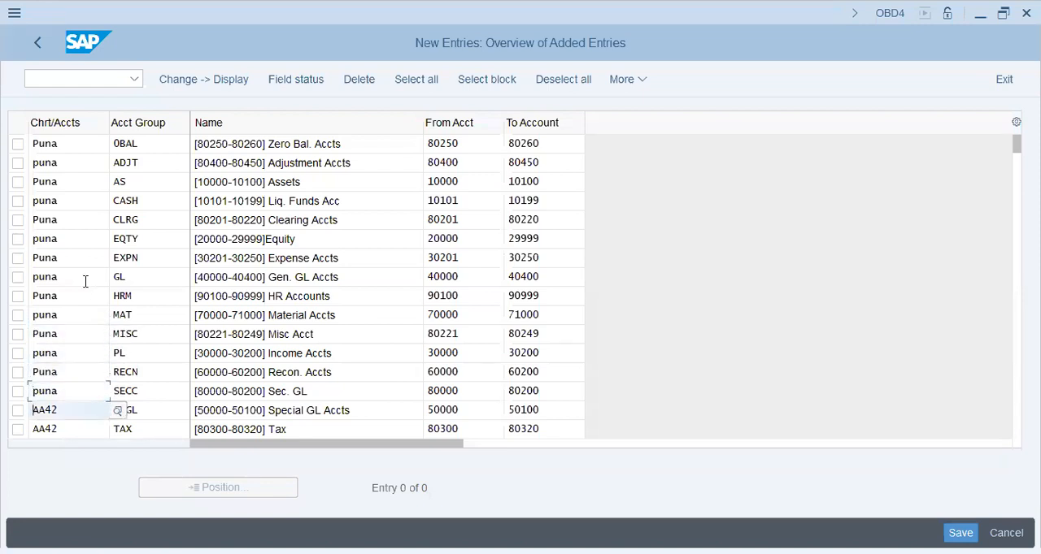
key(ctrl+v)
key(Return)
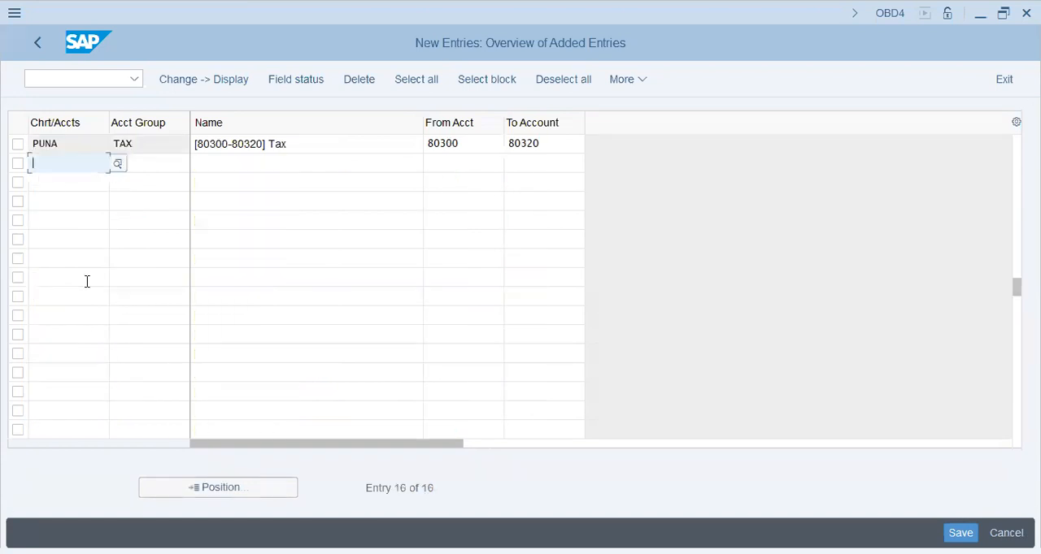
- Copy the last two Notepad lines, TAX and WHT, into the empty rows below the PUNA TAX entry in SAP
key(alt+Tab)
drag(334, 494, 4, 479)
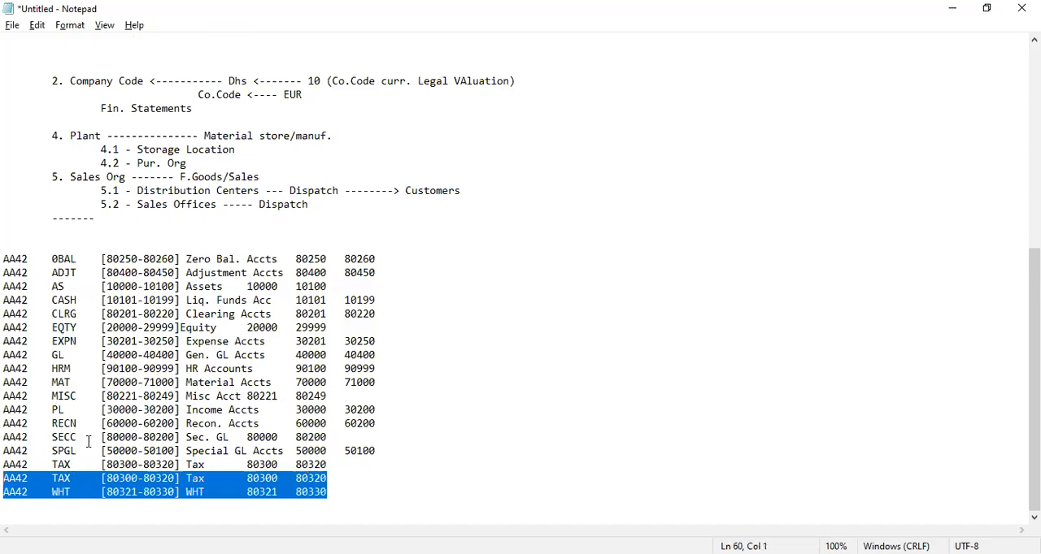
key(alt+Tab)
key(ctrl+v)
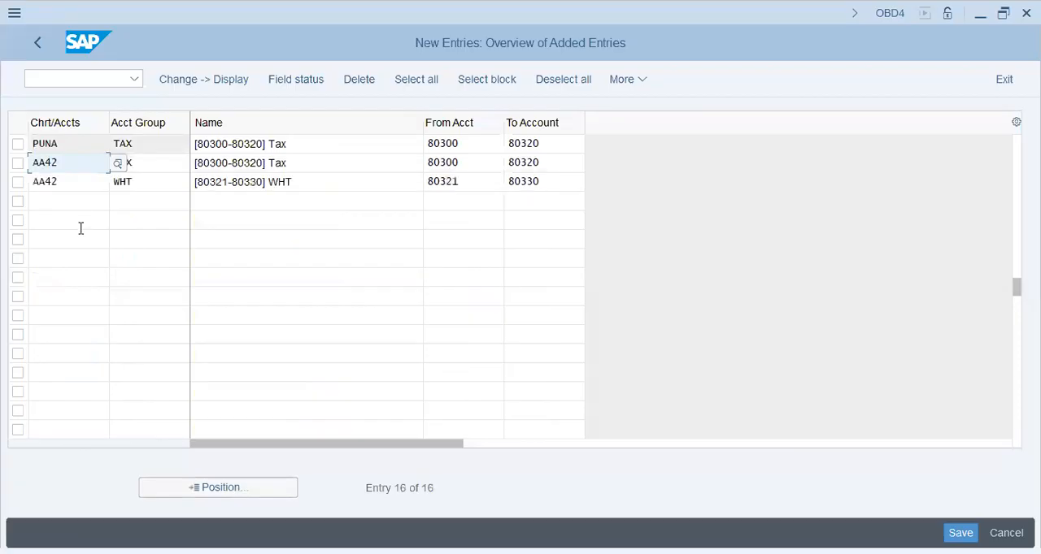
- Try to enter the added TAX and WHT rows under chart of accounts PUNA
drag(77, 162, 7, 163)
text(pun)
key(Tab)
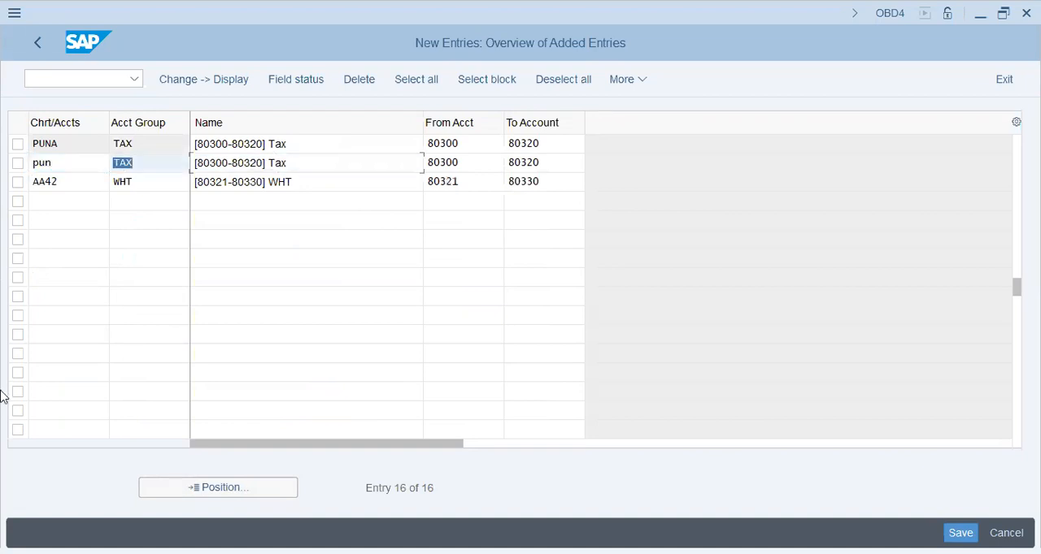
key(shift+Tab)
key(Right)
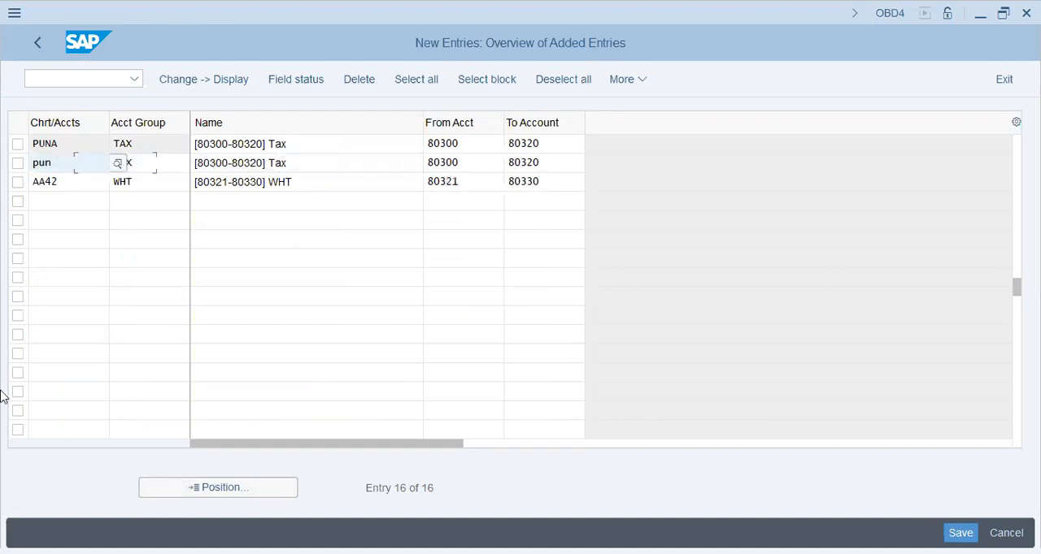
text(a)
key(Tab)
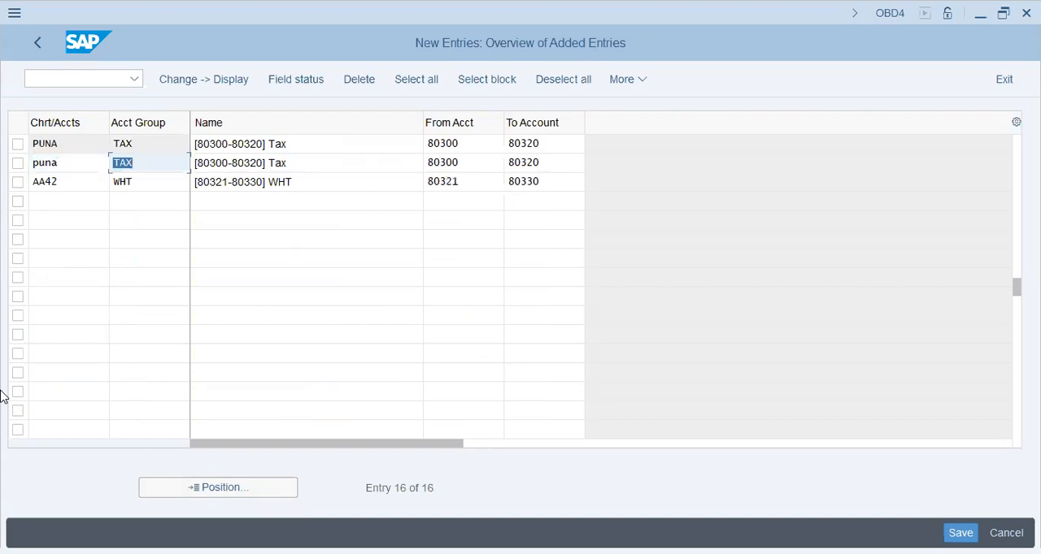
key(shift+Tab)
key(ctrl+c)
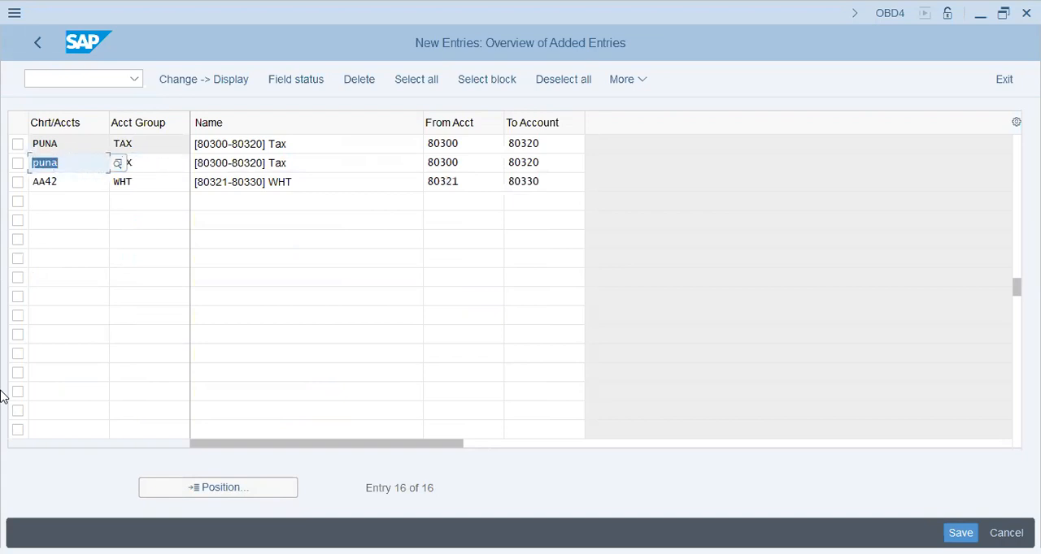
key(Down)
key(shift+Left)
key(shift+Left)
key(shift+Left)
key(shift+Left)
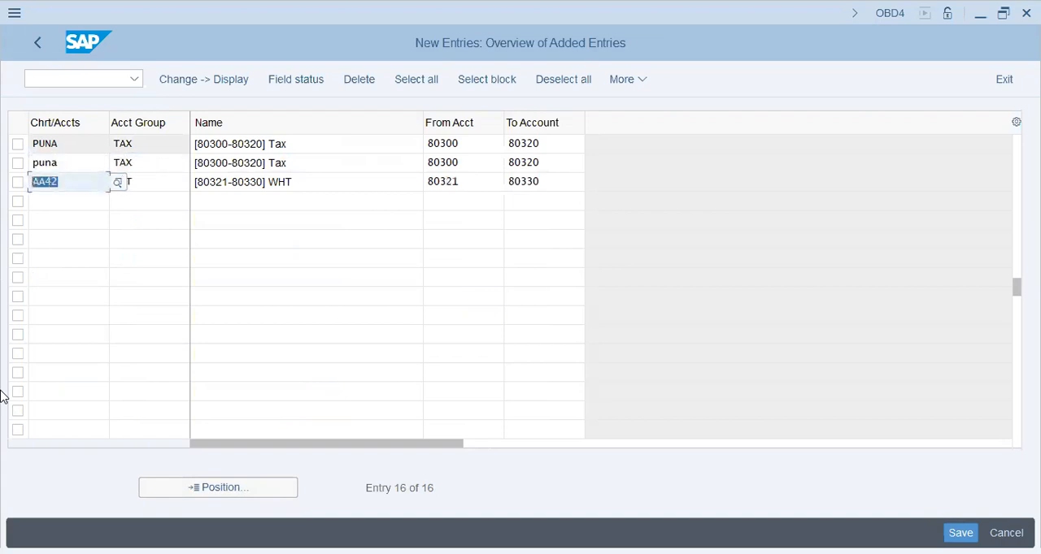
key(ctrl+v)
key(Return)
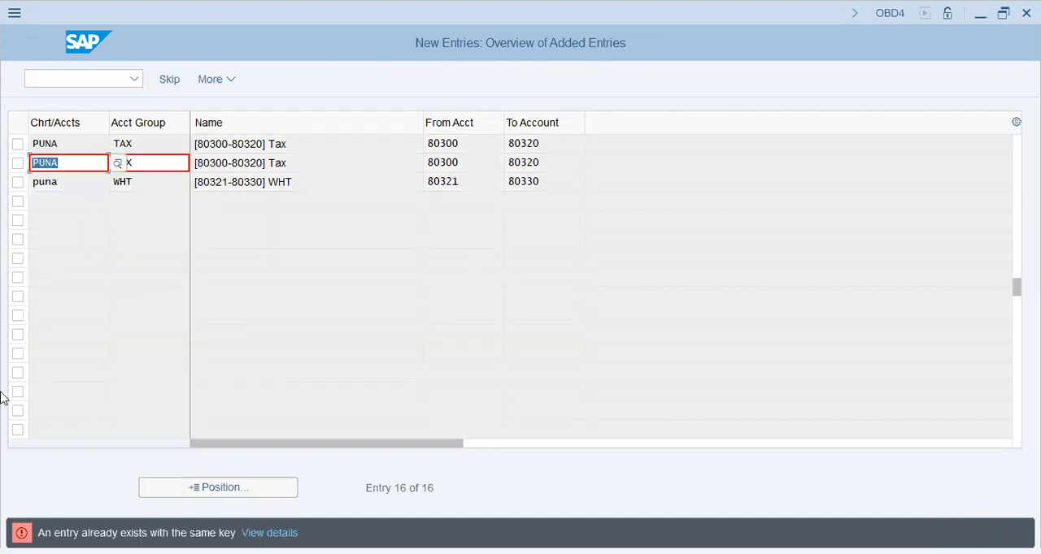
- Clear the chart of accounts and account group of the duplicate TAX row and cancel editing of the added rows
key(Delete)
key(Tab)
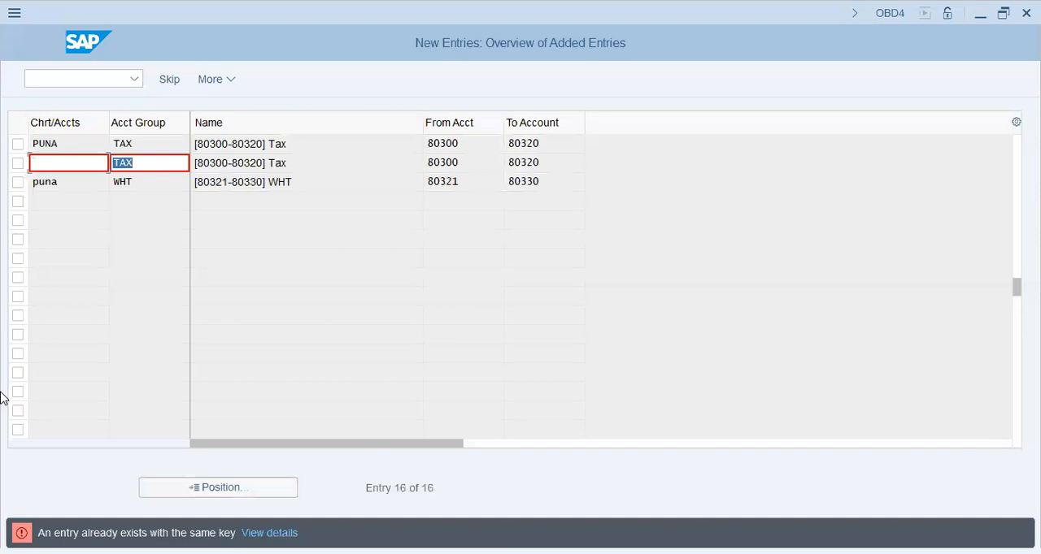
key(Delete)
key(F12)
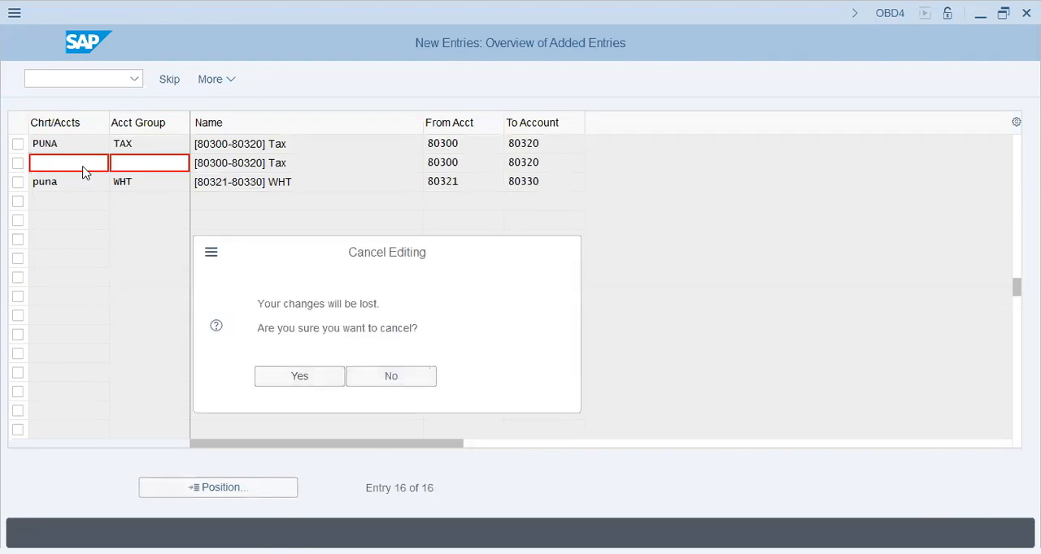
key(Return)
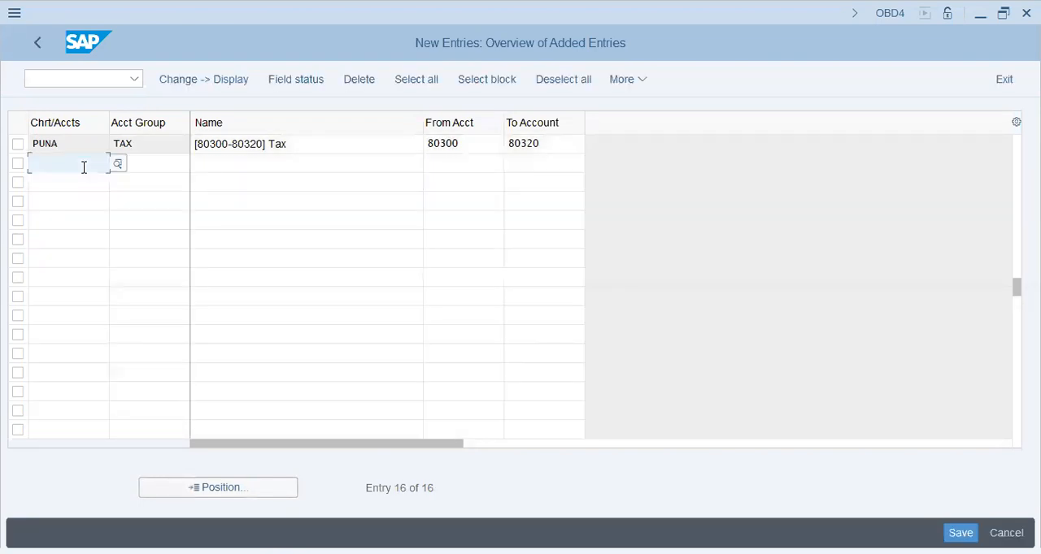
- Copy only the WHT line from Notepad into SAP below TAX, set its chart of accounts to PUNA and confirm
key(alt+Tab)
click(166, 504)
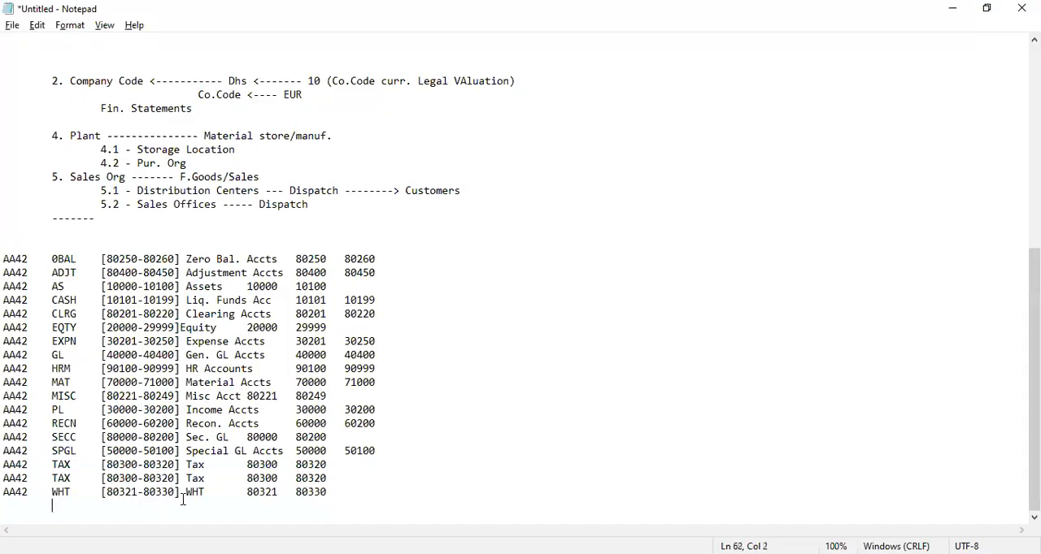
drag(367, 498, 7, 496)
key(ctrl+c)
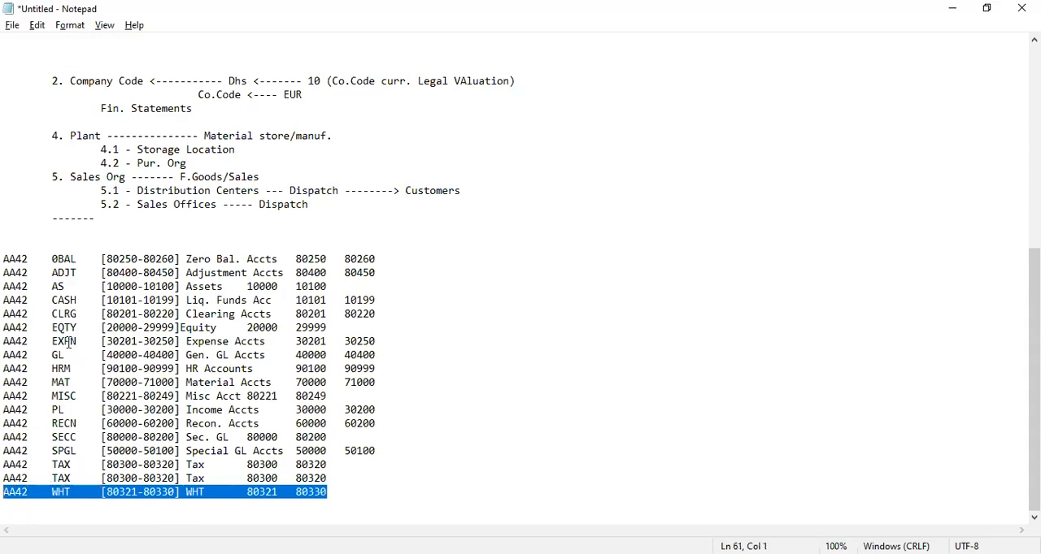
key(alt+Tab)
key(ctrl+v)
drag(66, 166, 17, 162)
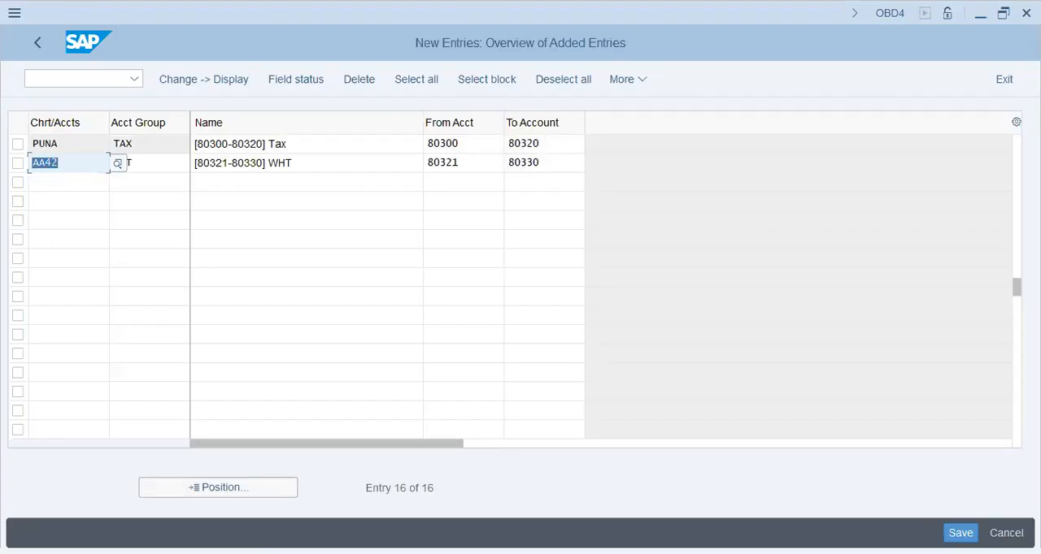
text(puna)
key(Tab)
key(Return)
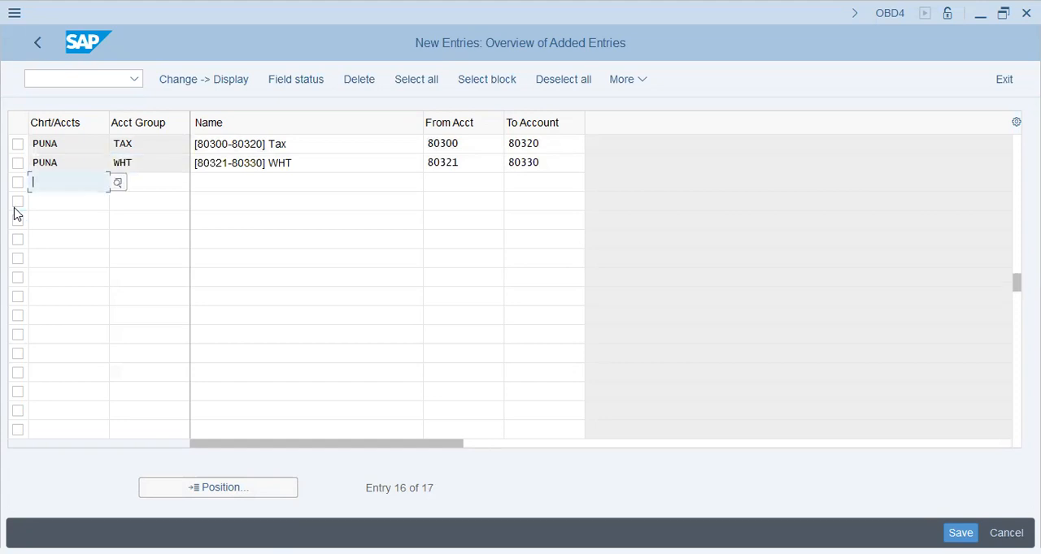
- Save the PUNA account groups and return to the SAP Easy Access screen
key(ctrl+s)
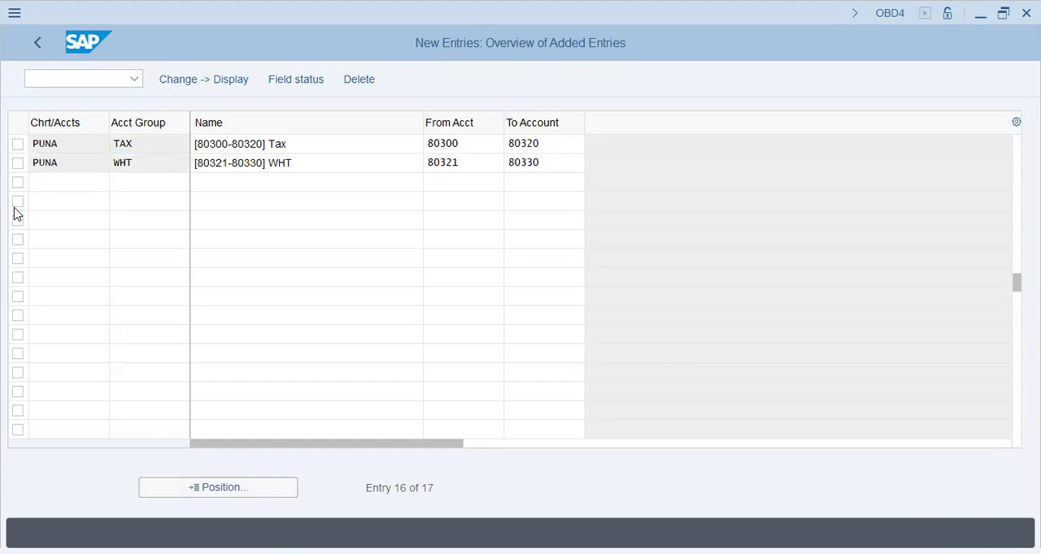
key(Return)
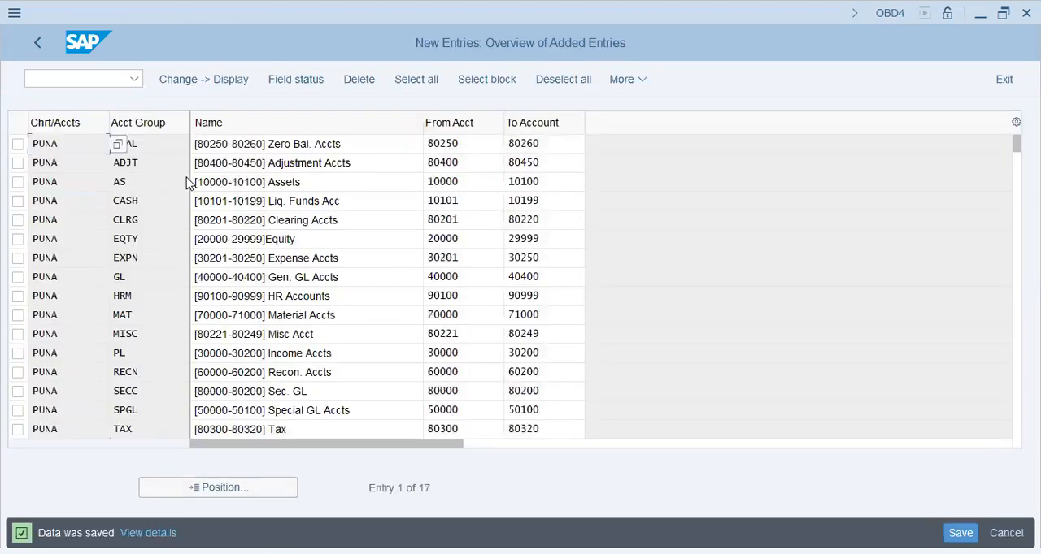
click(36, 46)
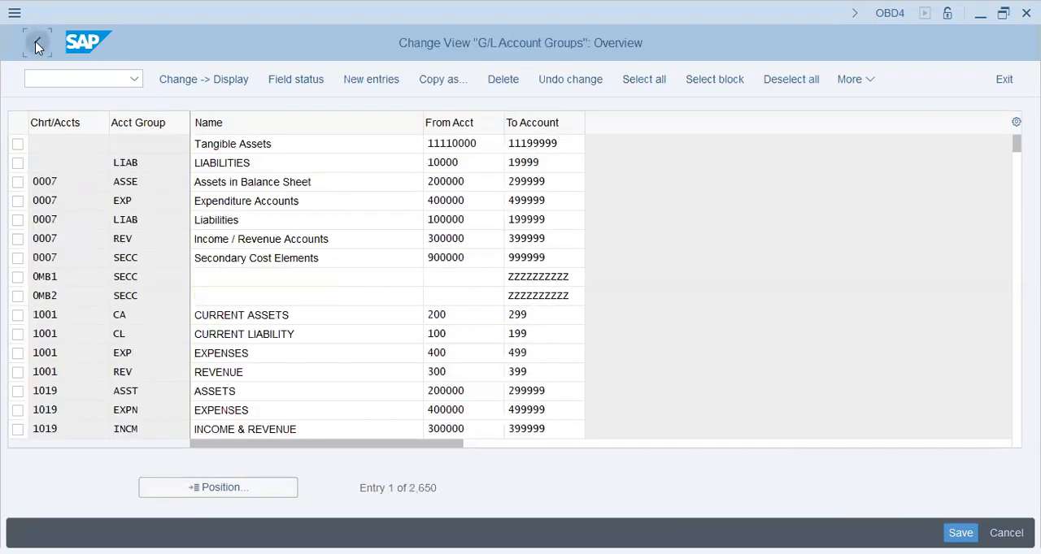
click(36, 45)
- Start transaction SPRO and display the SAP Customizing Implementation Guide
click(91, 81)
text(/nspr)
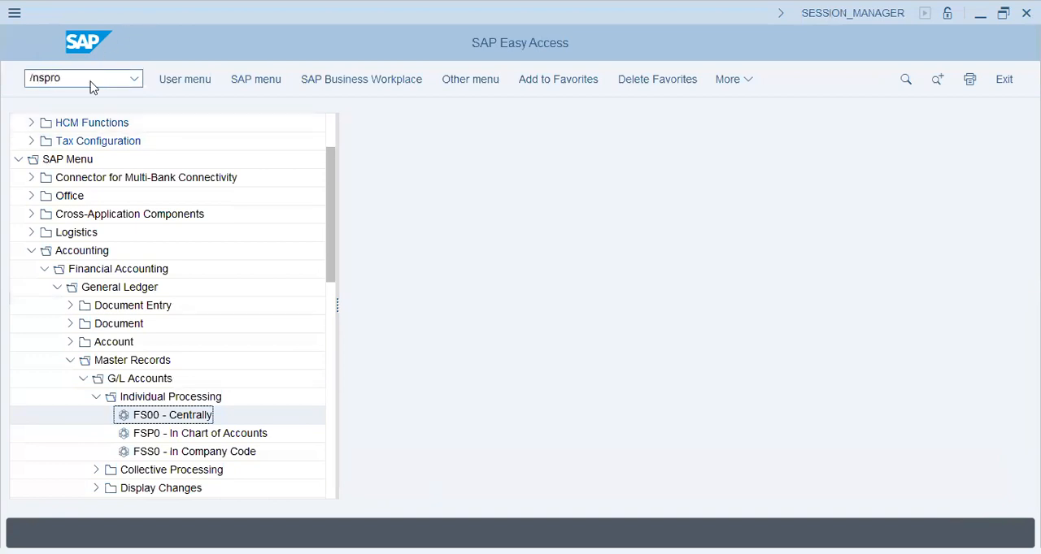
text(o)
key(Return)
click(191, 88)
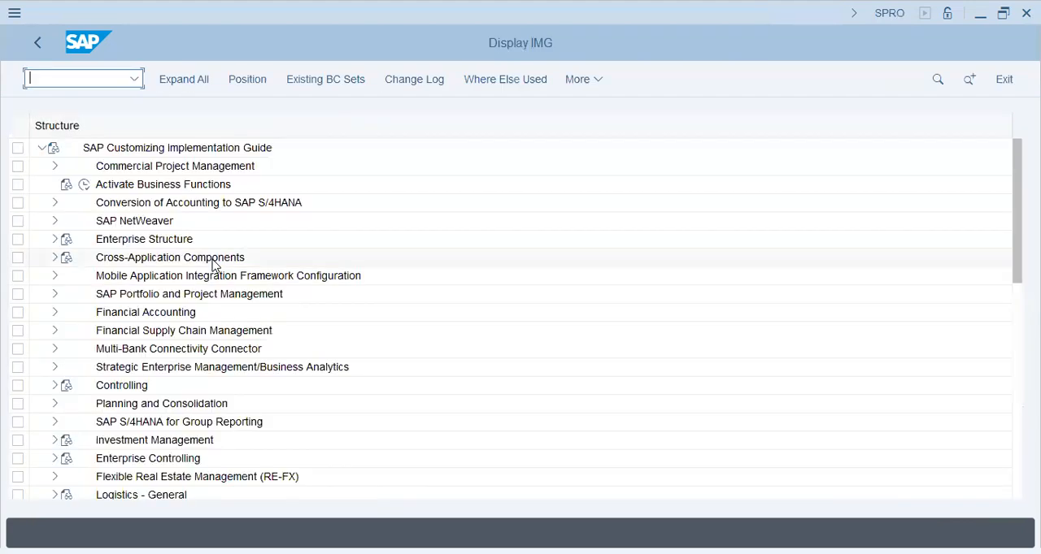
- Expand Financial Accounting, General Ledger Accounting, Master Data, G/L Accounts and Preparations, and open the balance carried forward account assignment
click(55, 314)
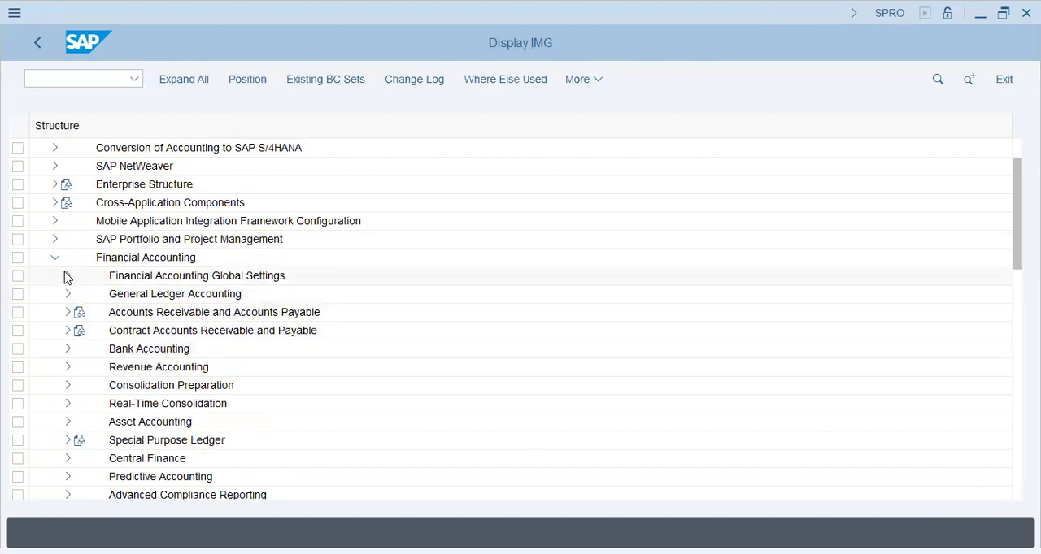
click(68, 294)
click(79, 314)
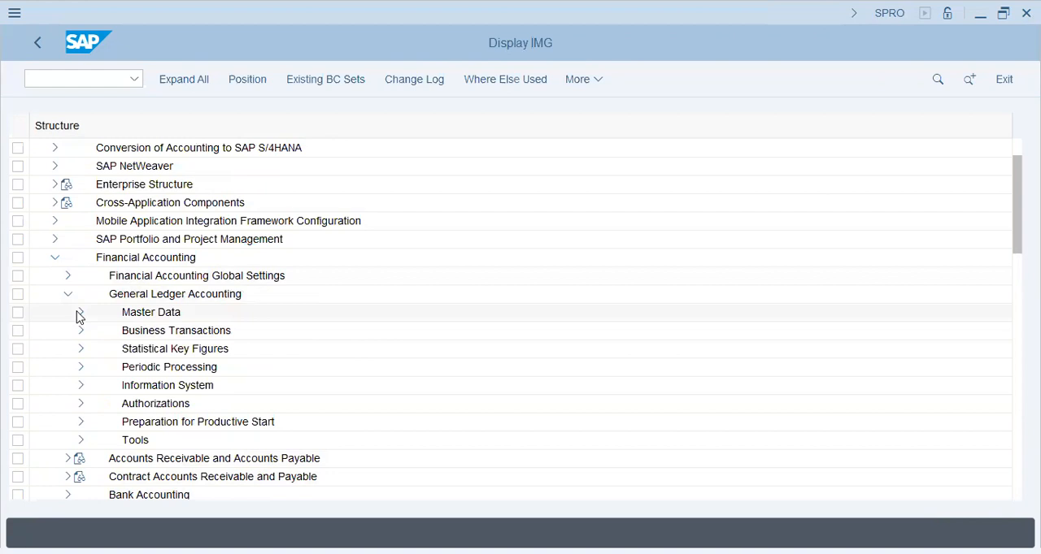
click(94, 331)
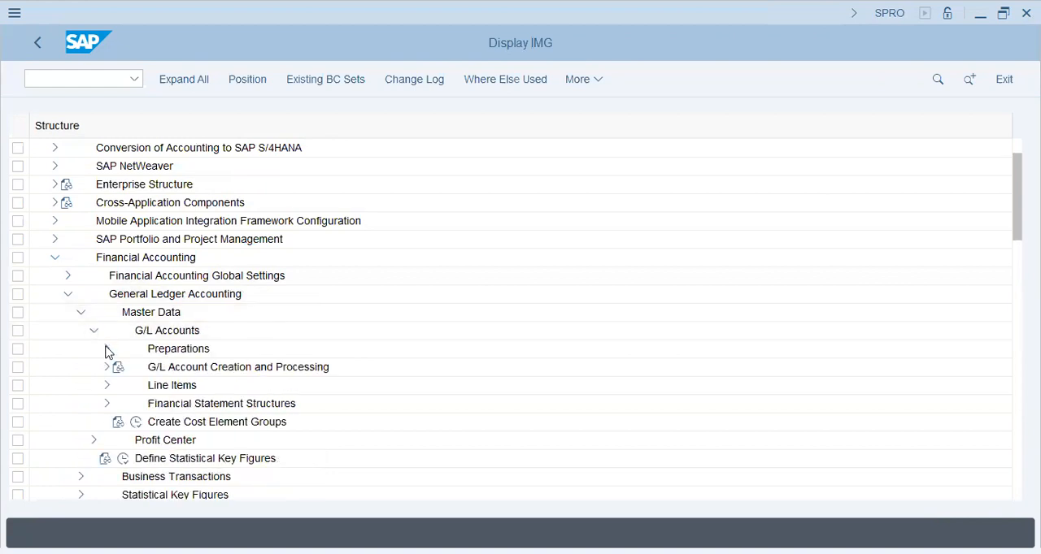
click(107, 349)
click(149, 440)
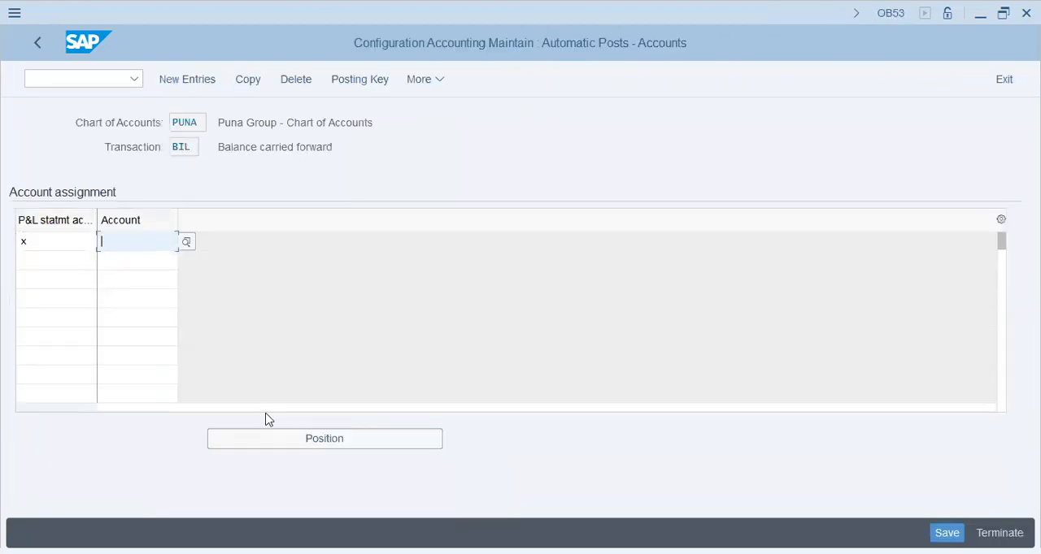
- Assign account 20000 to P&L statement account type X for chart of accounts PUNA and save
text(20000)
key(Return)
key(ctrl+s)
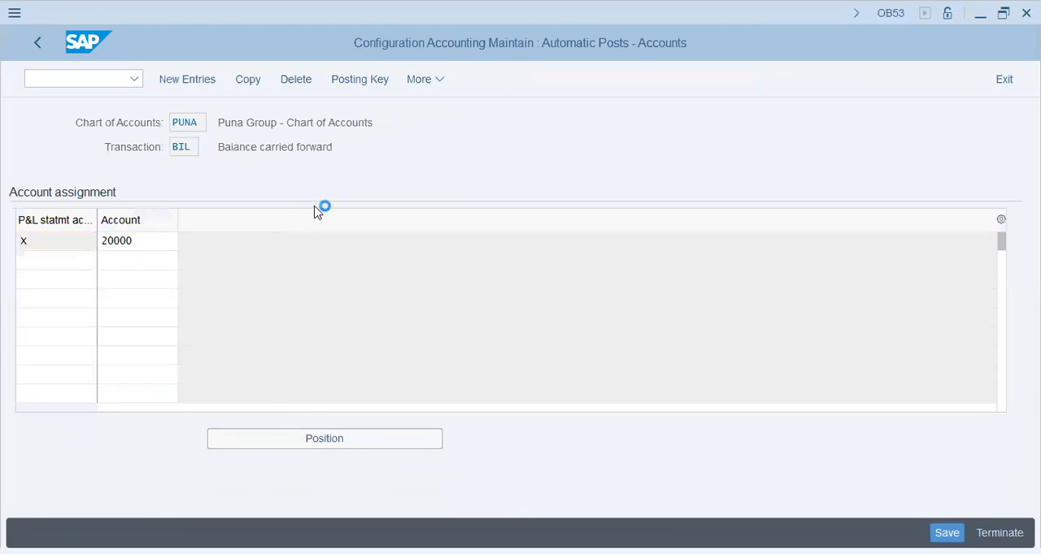
- Leave the balance carried forward assignment, start transaction SE10 and display the user's change requests in the Transport Organizer
click(118, 85)
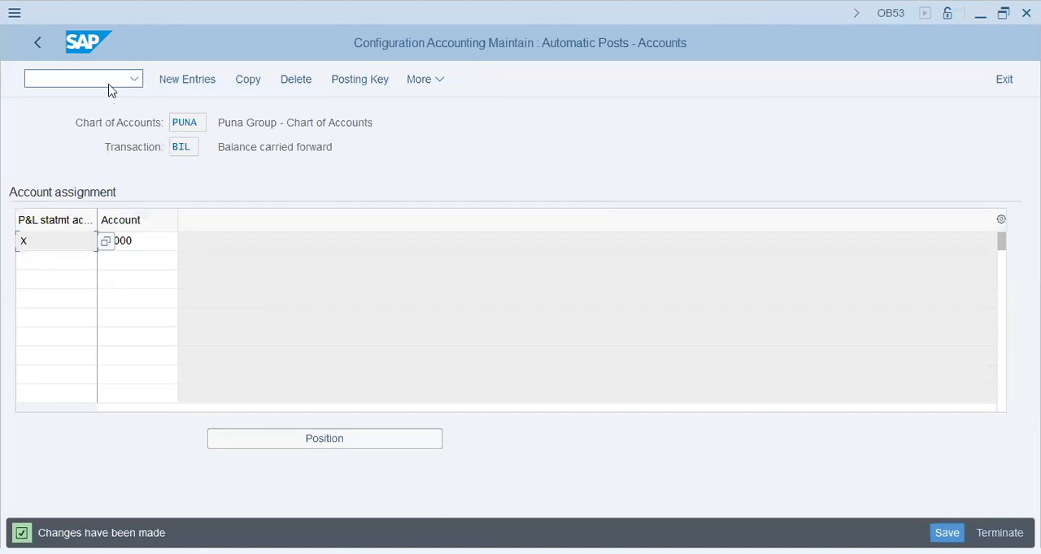
right_click(111, 90)
text(/n)
key(Return)
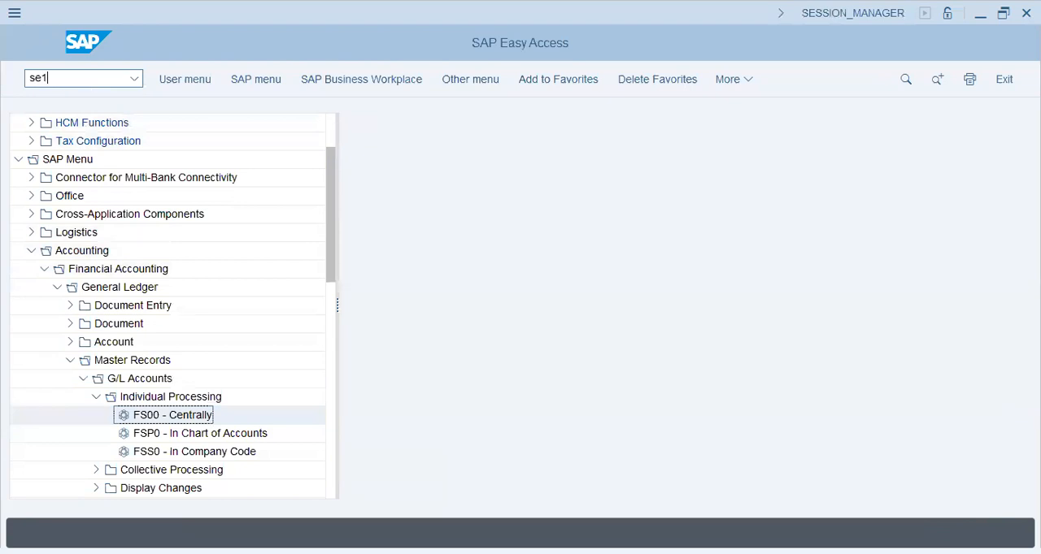
key(Return)
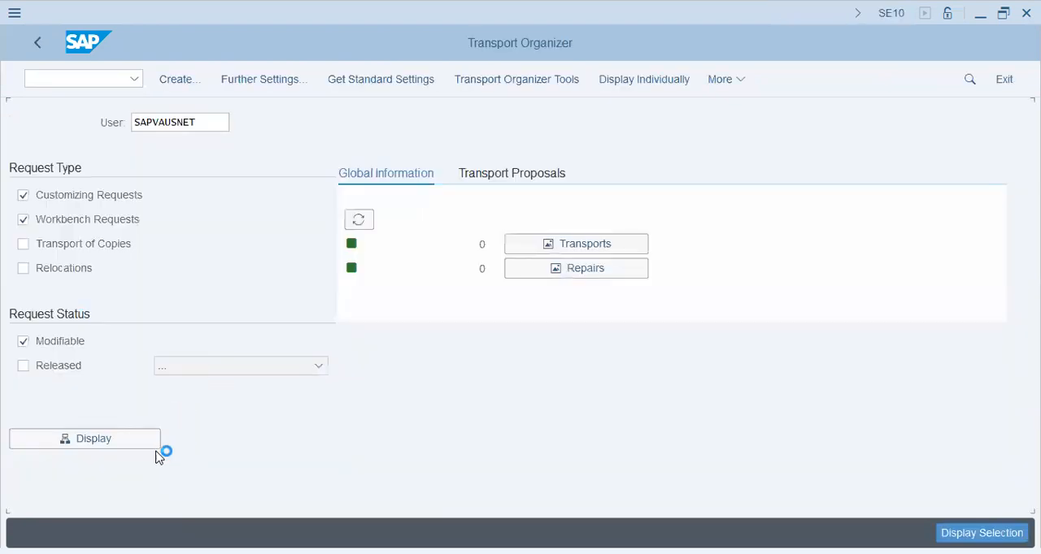
click(139, 437)
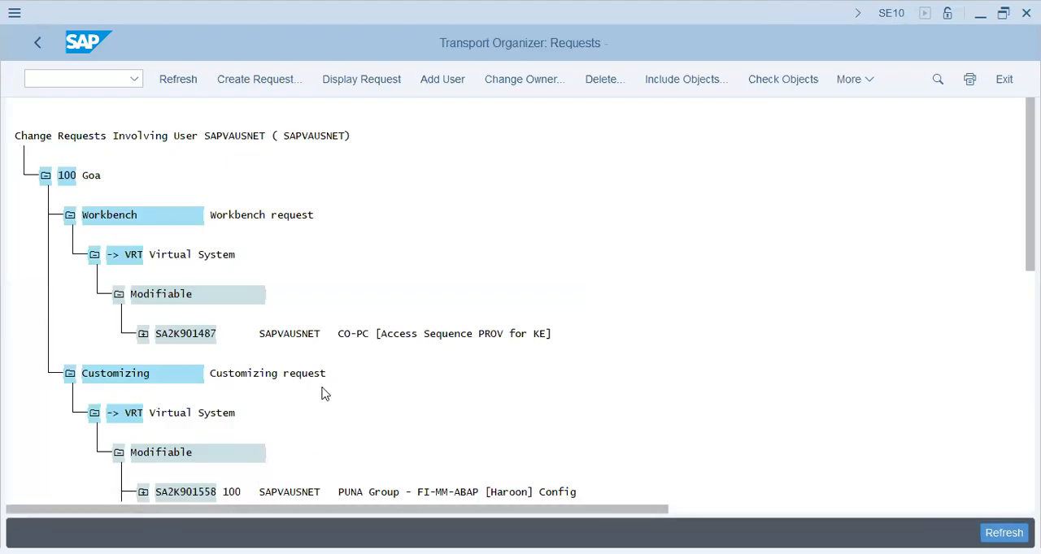
- Expand the PUNA Group FI-MM-ABAP customizing request SA2K901558 and its customizing task SA2K901559
scroll(323, 394, down, 1)
scroll(323, 394, down, 2)
click(373, 432)
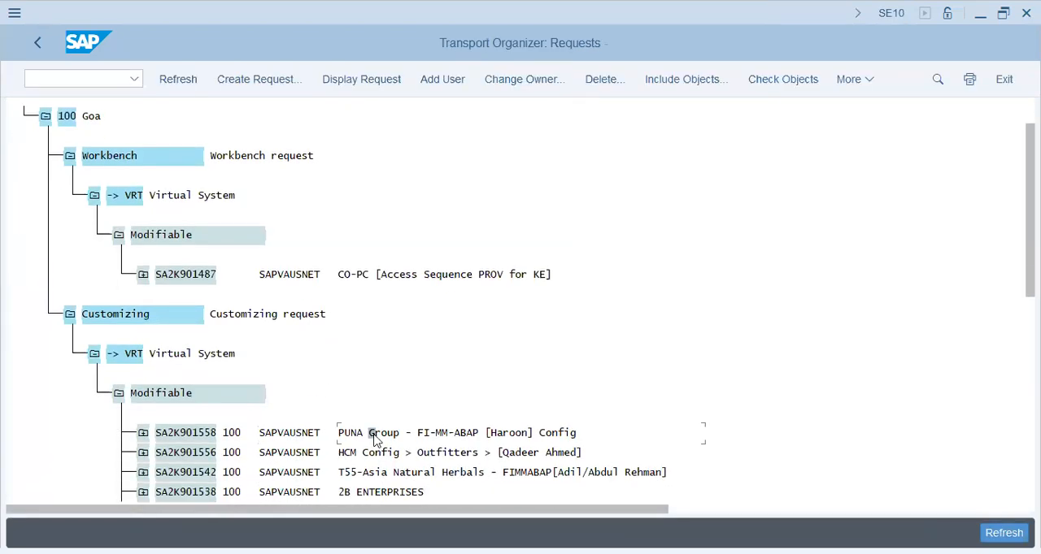
click(143, 432)
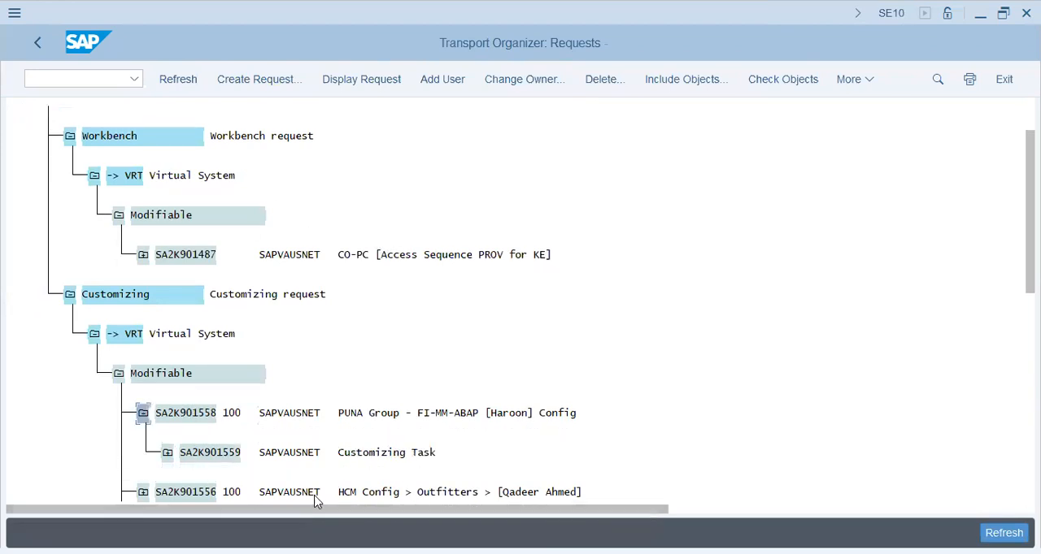
click(167, 452)
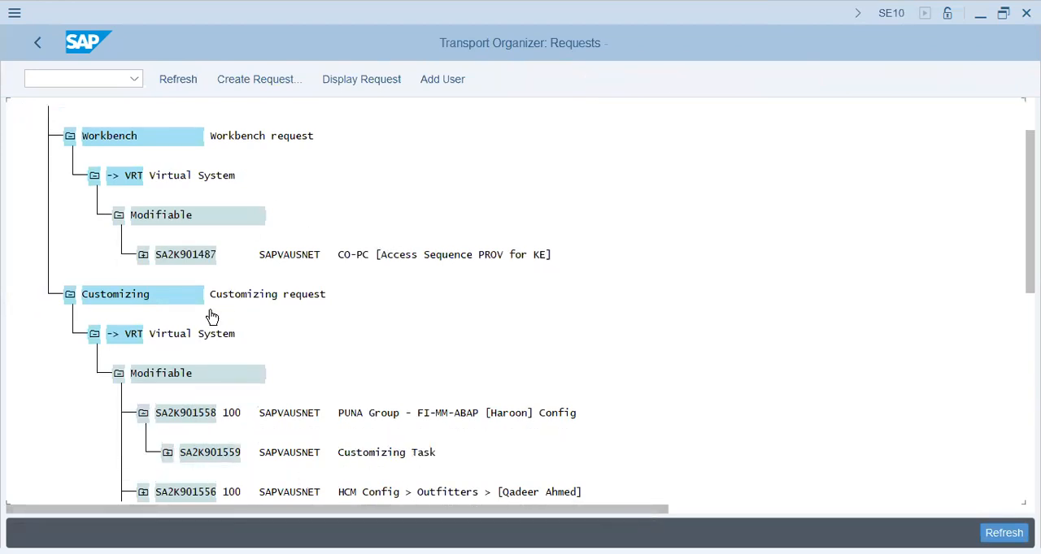